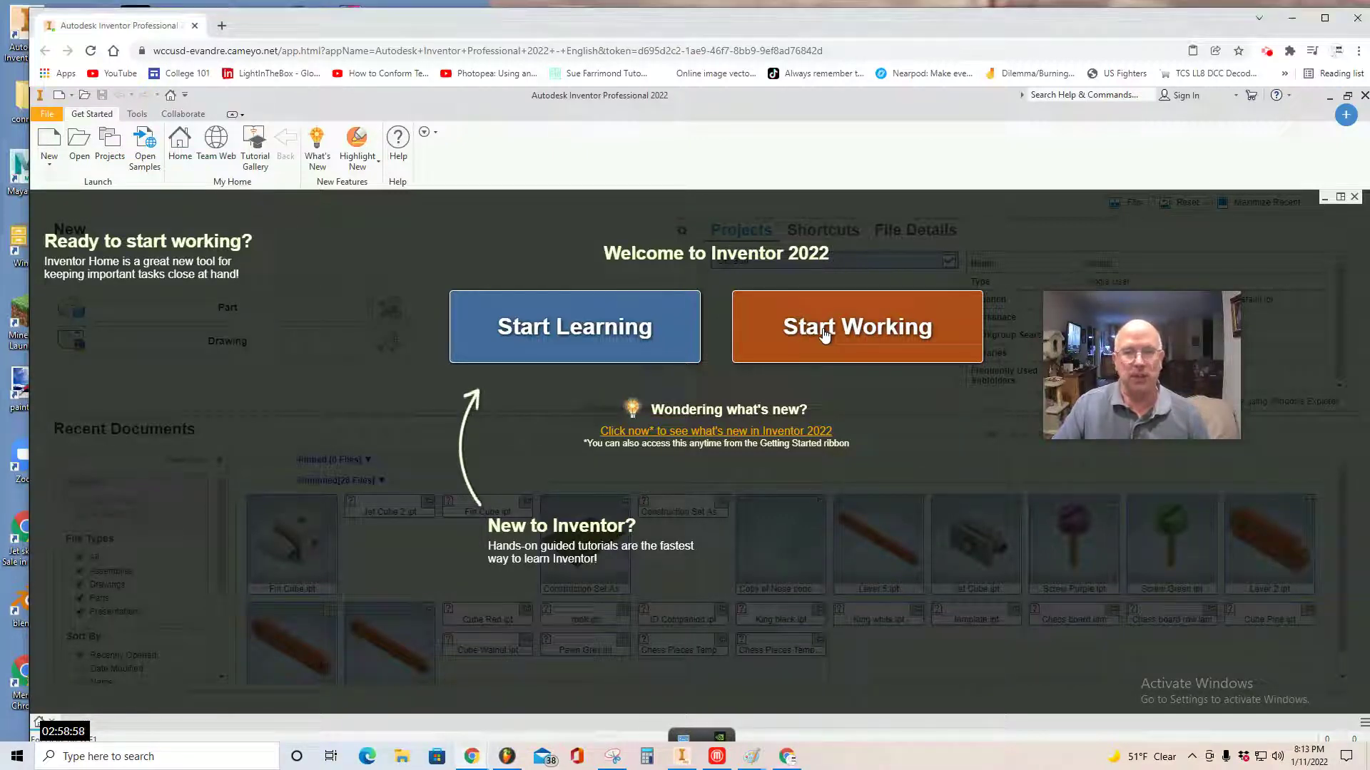
Dismiss the welcome screen and close the Inventor Home page to reach an empty workspace.
left_click(822, 332)
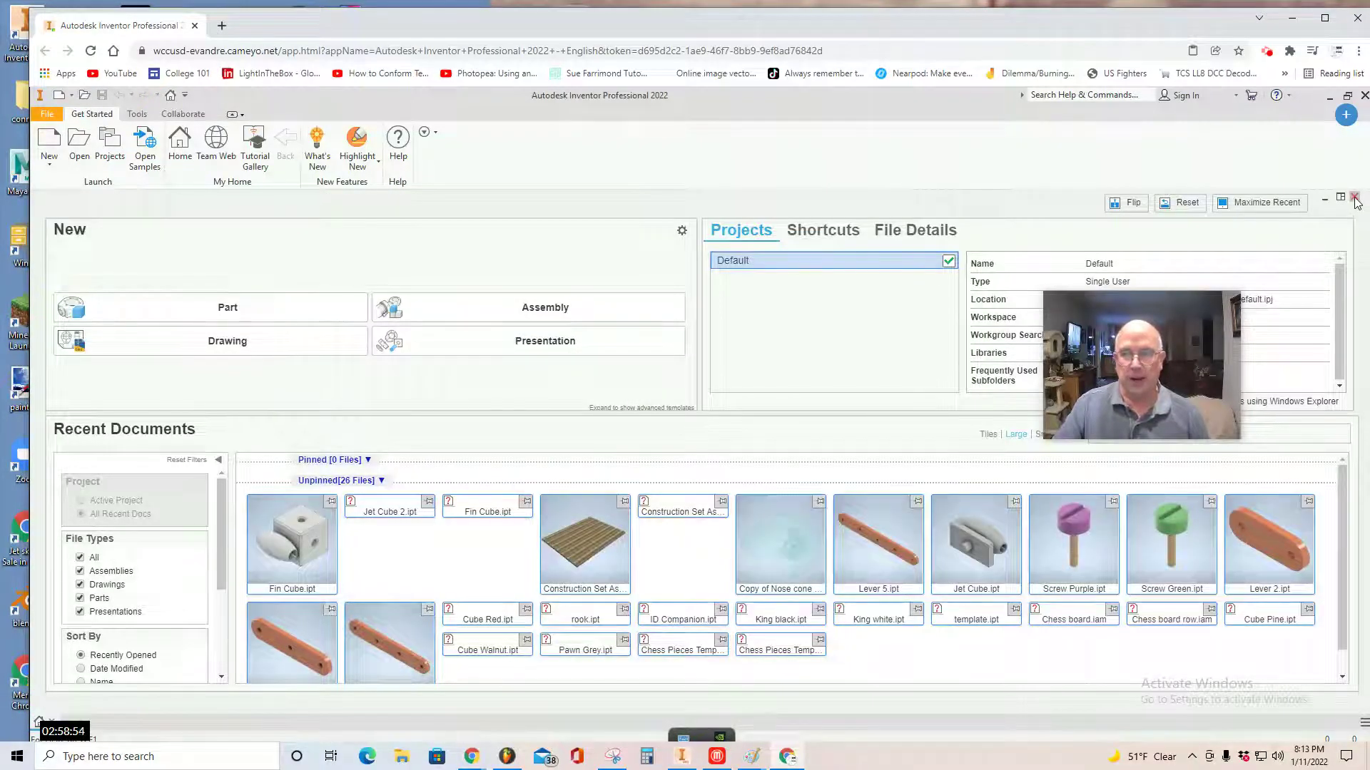
left_click(1355, 198)
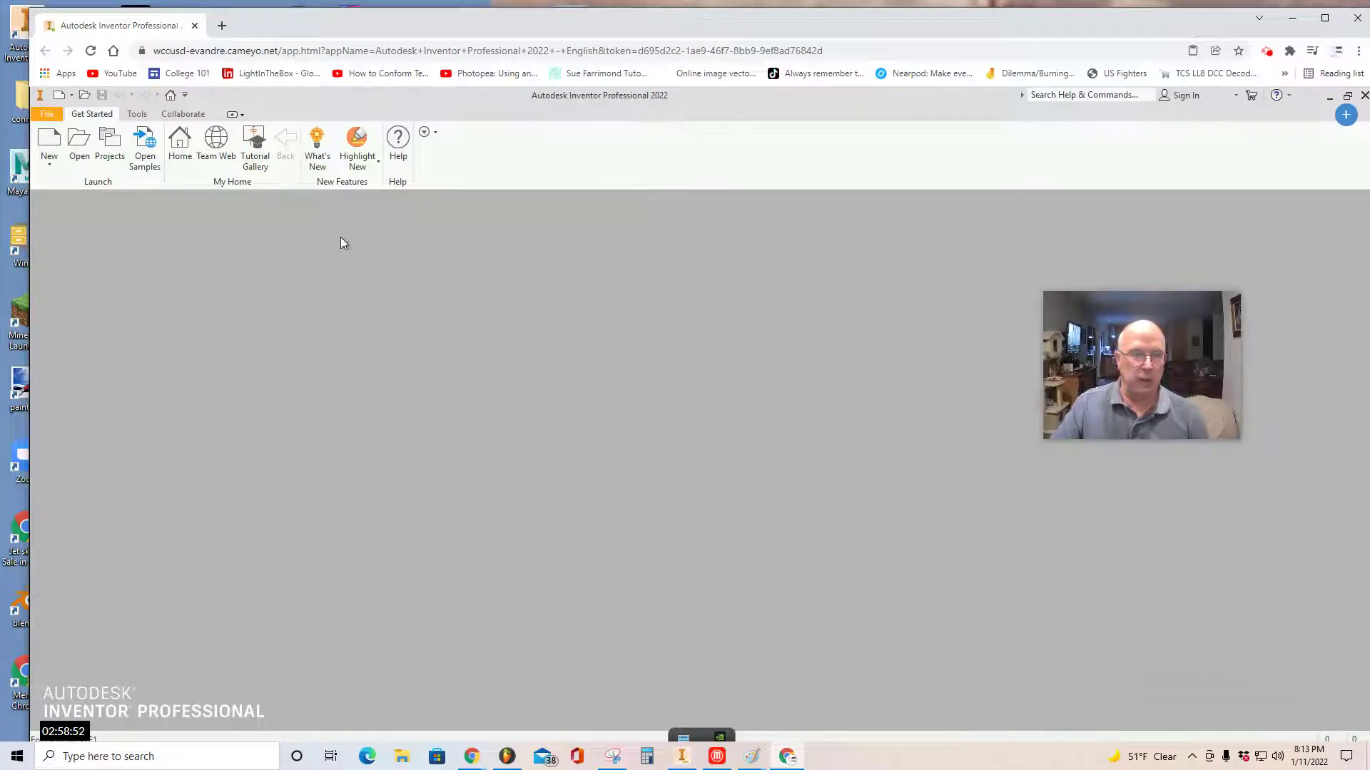
Cancel a new file, then open the part Cube Red.ipt from the Construction Set folder.
left_click(47, 146)
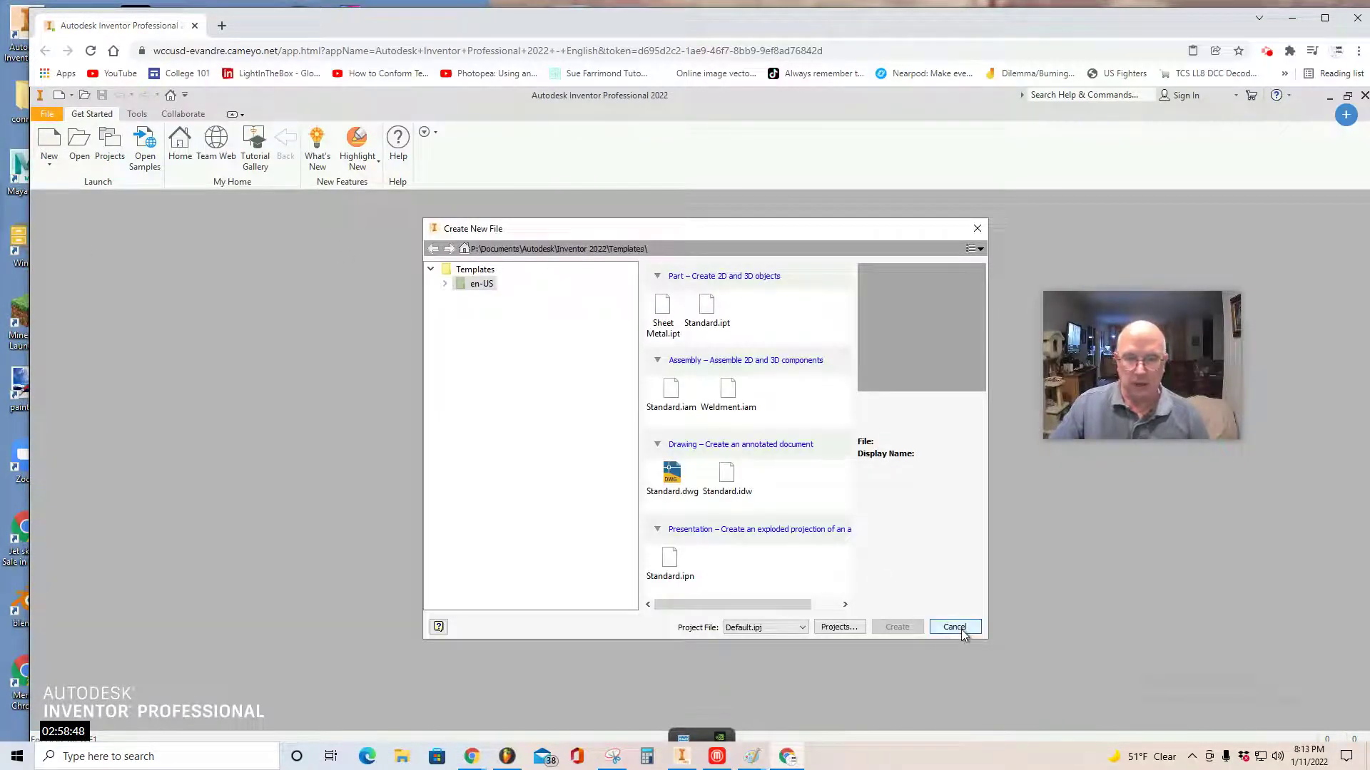
left_click(955, 627)
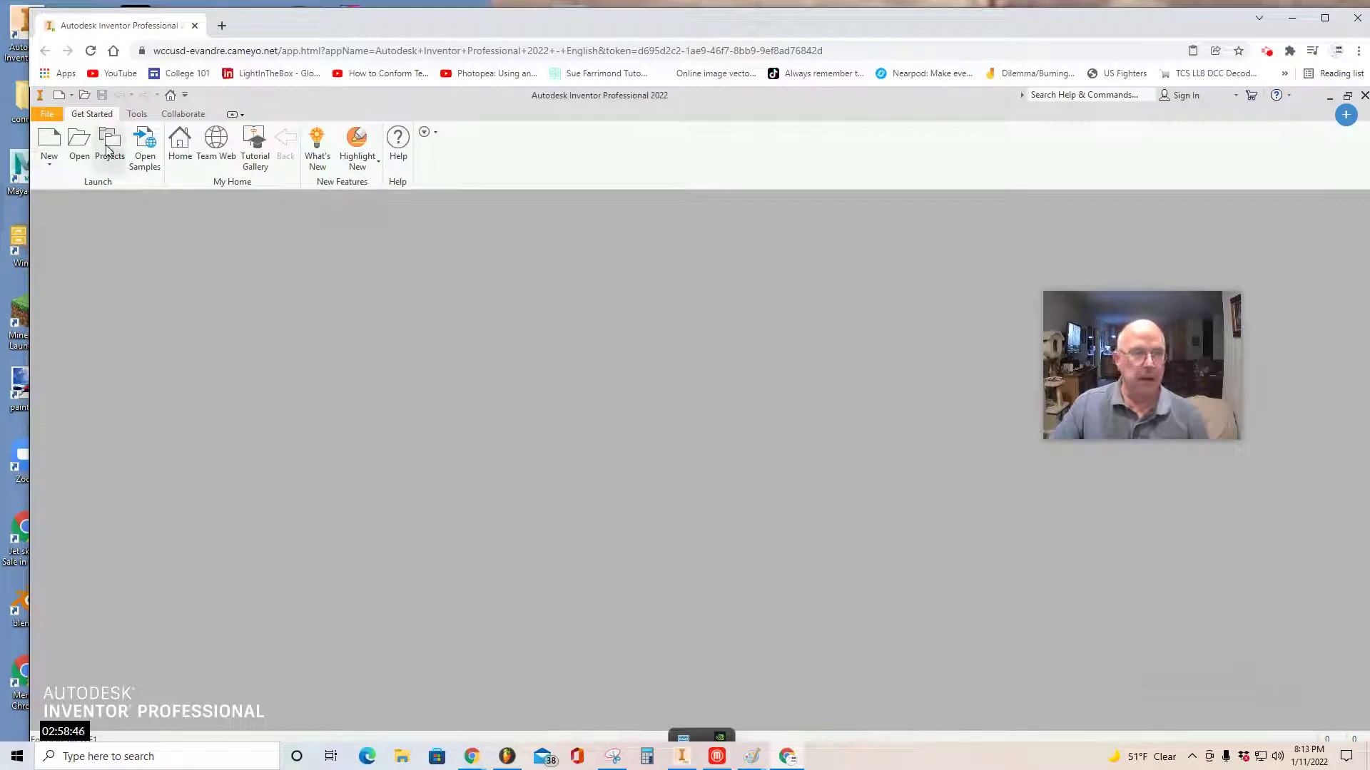
left_click(79, 147)
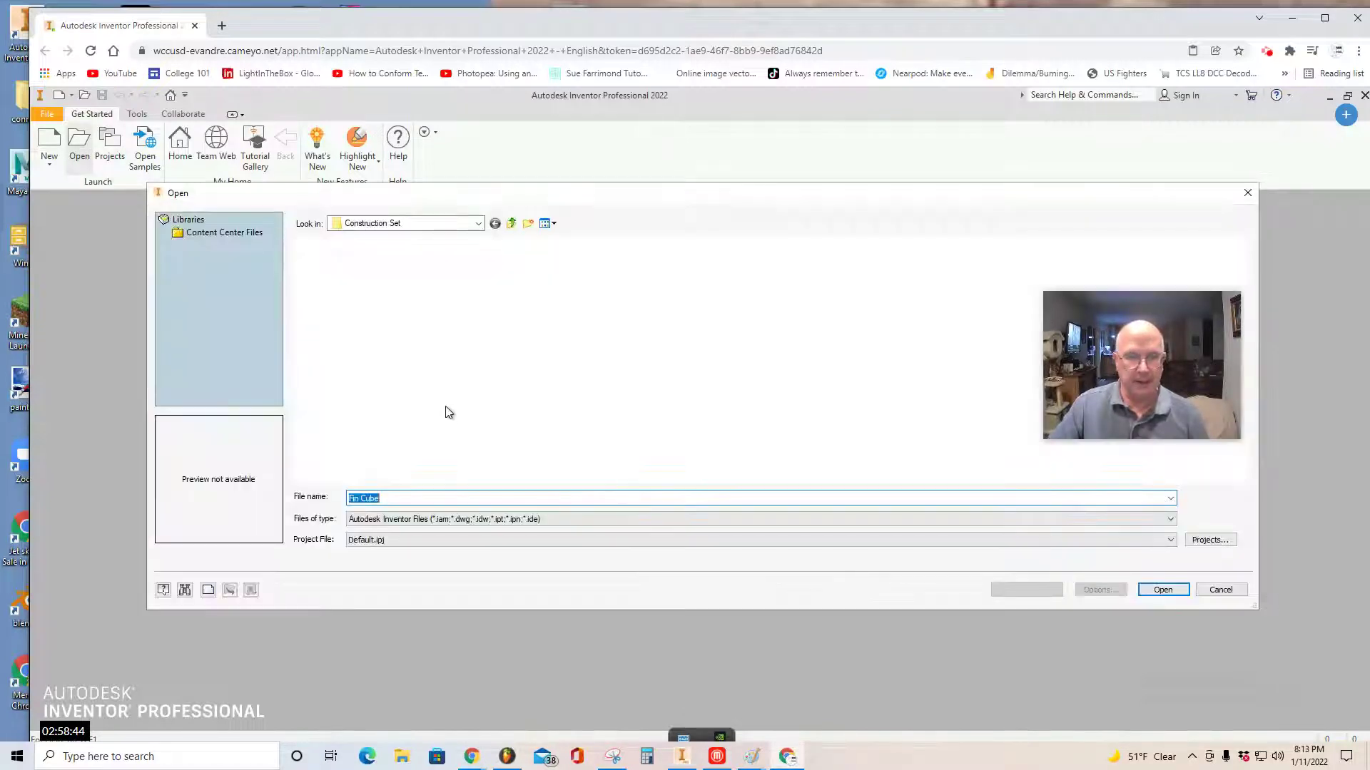
left_click(382, 498)
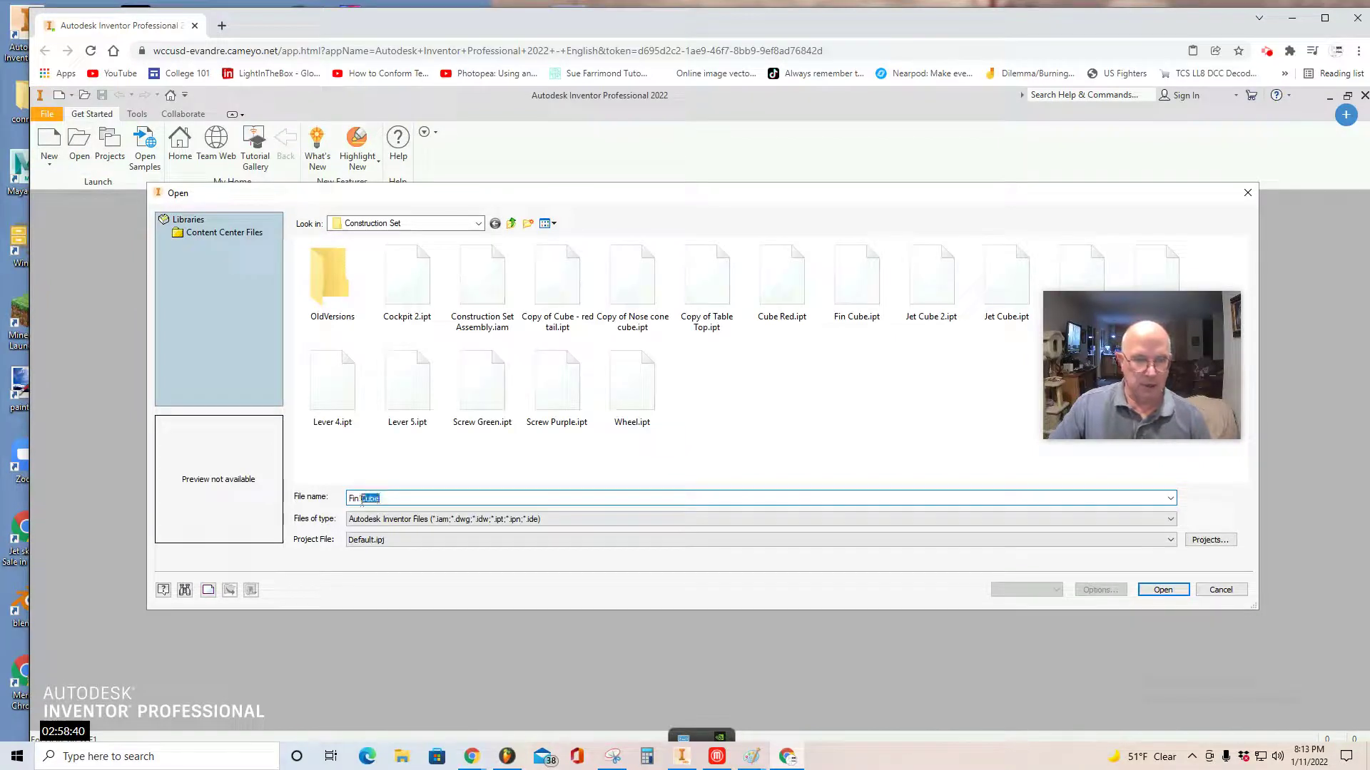
type("Cub")
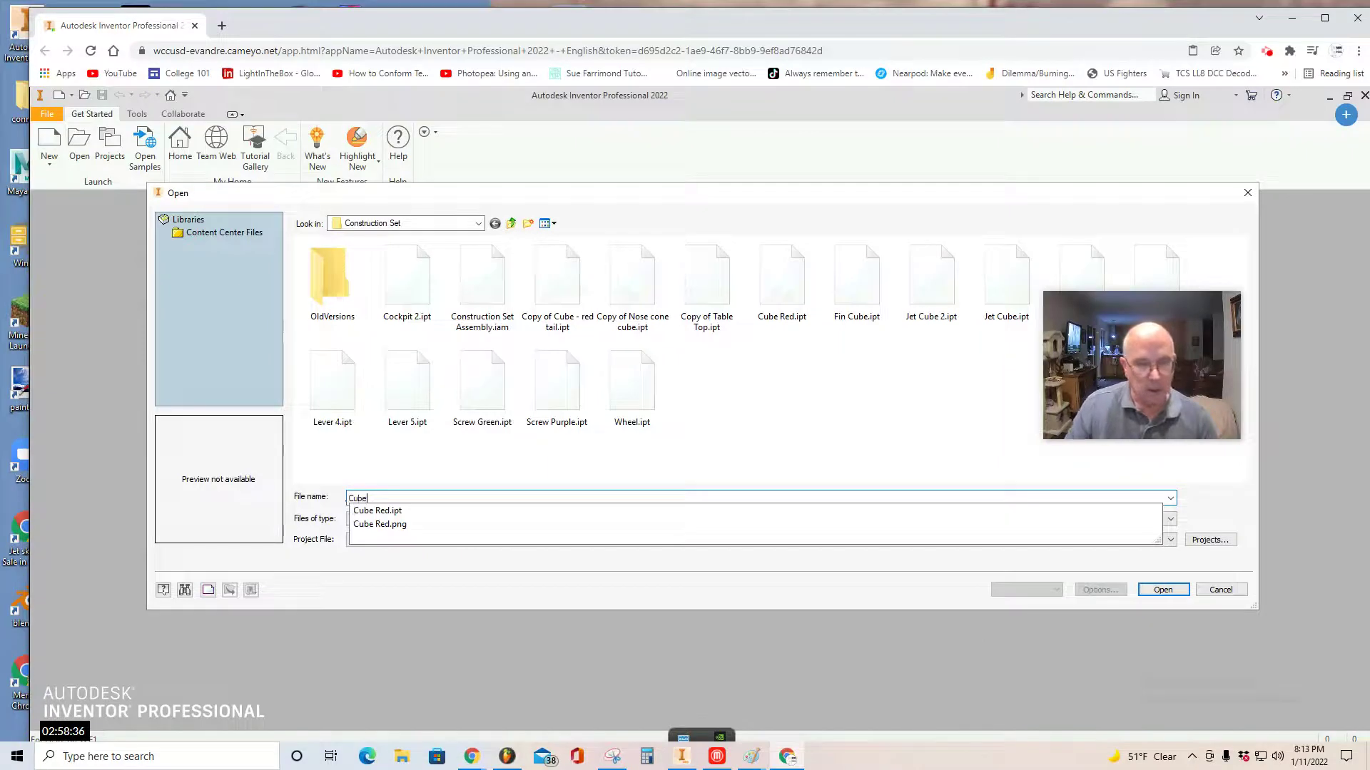
key("Down")
key("Down")
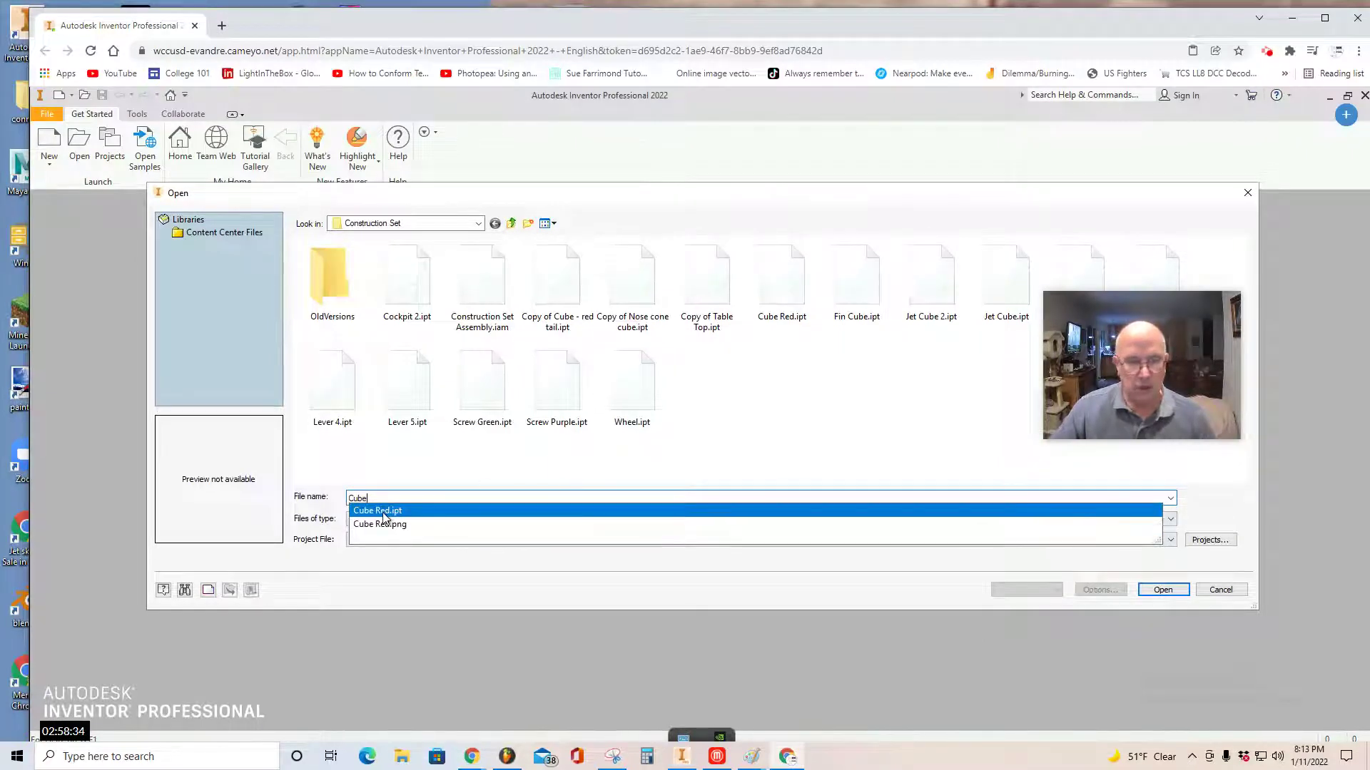
key("Return")
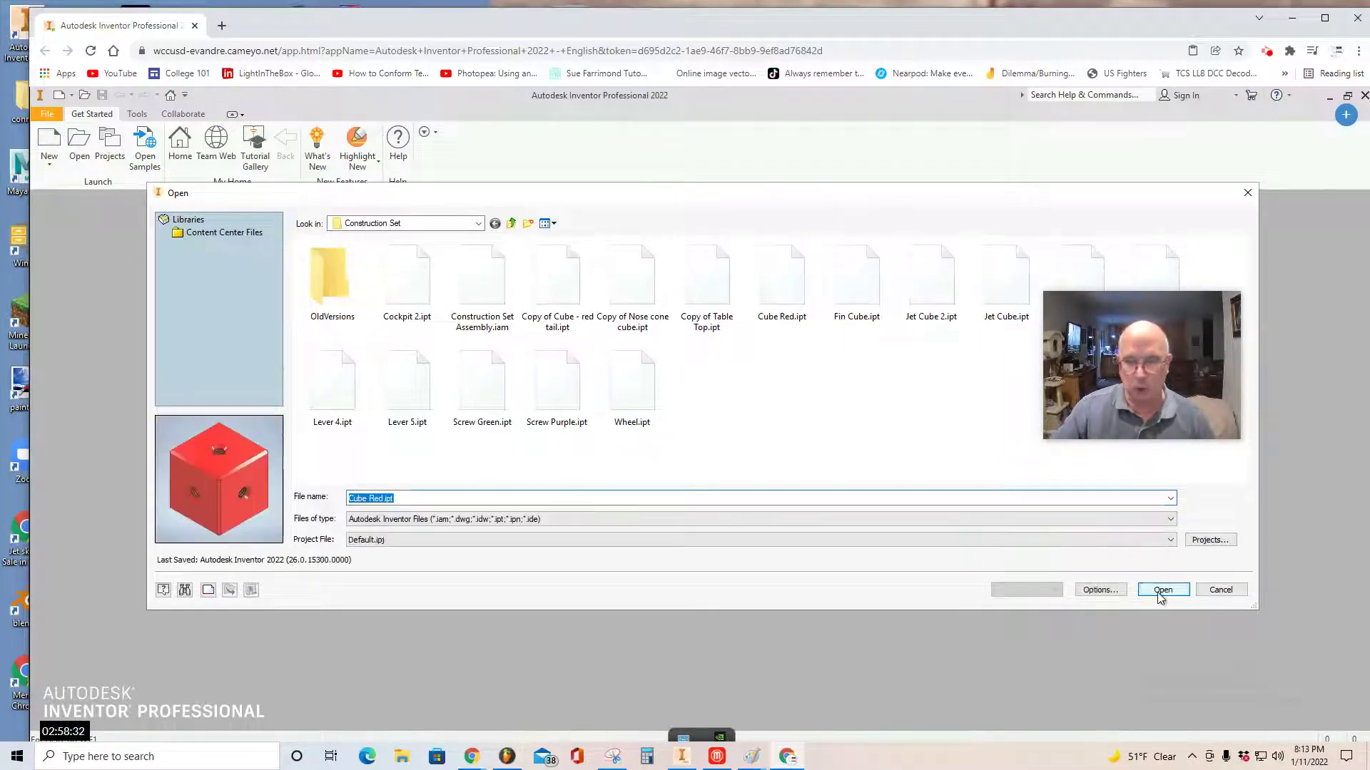
left_click(1161, 591)
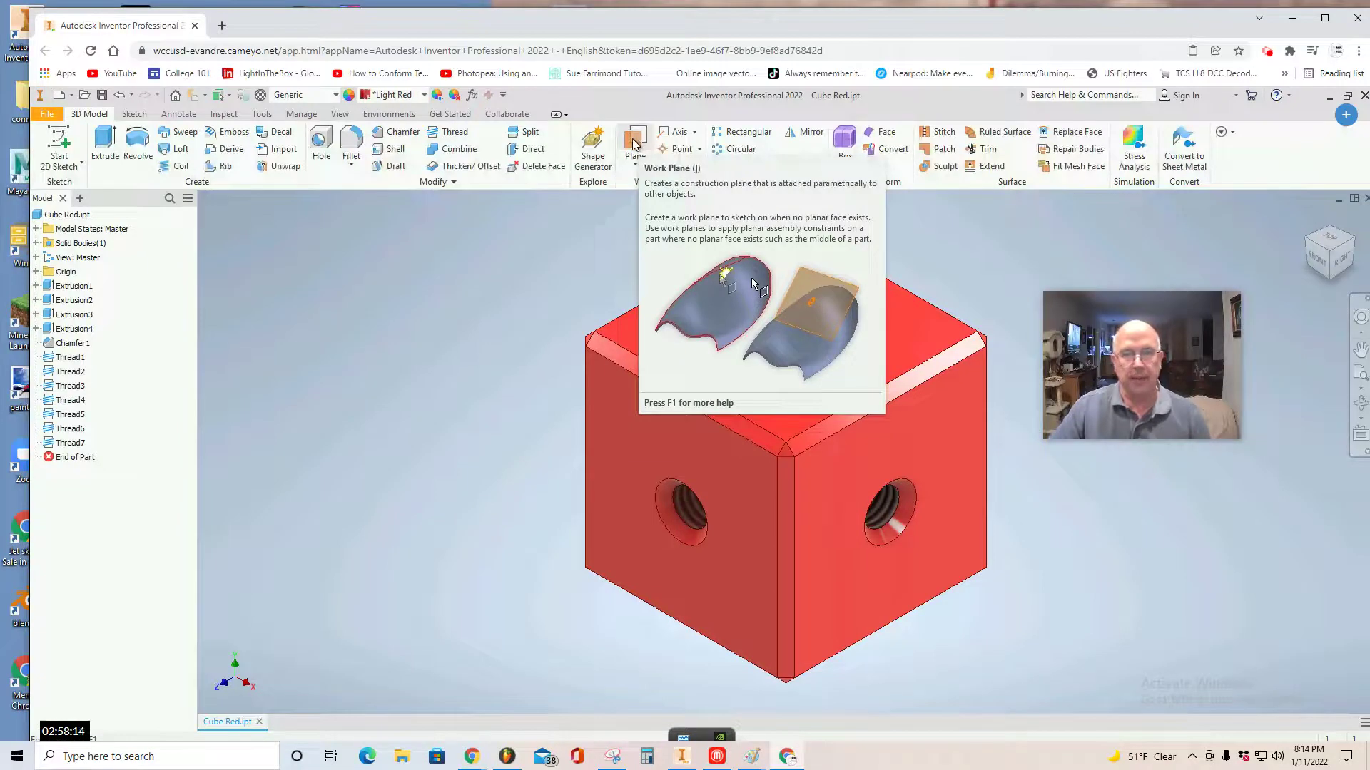
Start the Work Plane command from the 3D Model tab's Work Features panel.
left_click(634, 143)
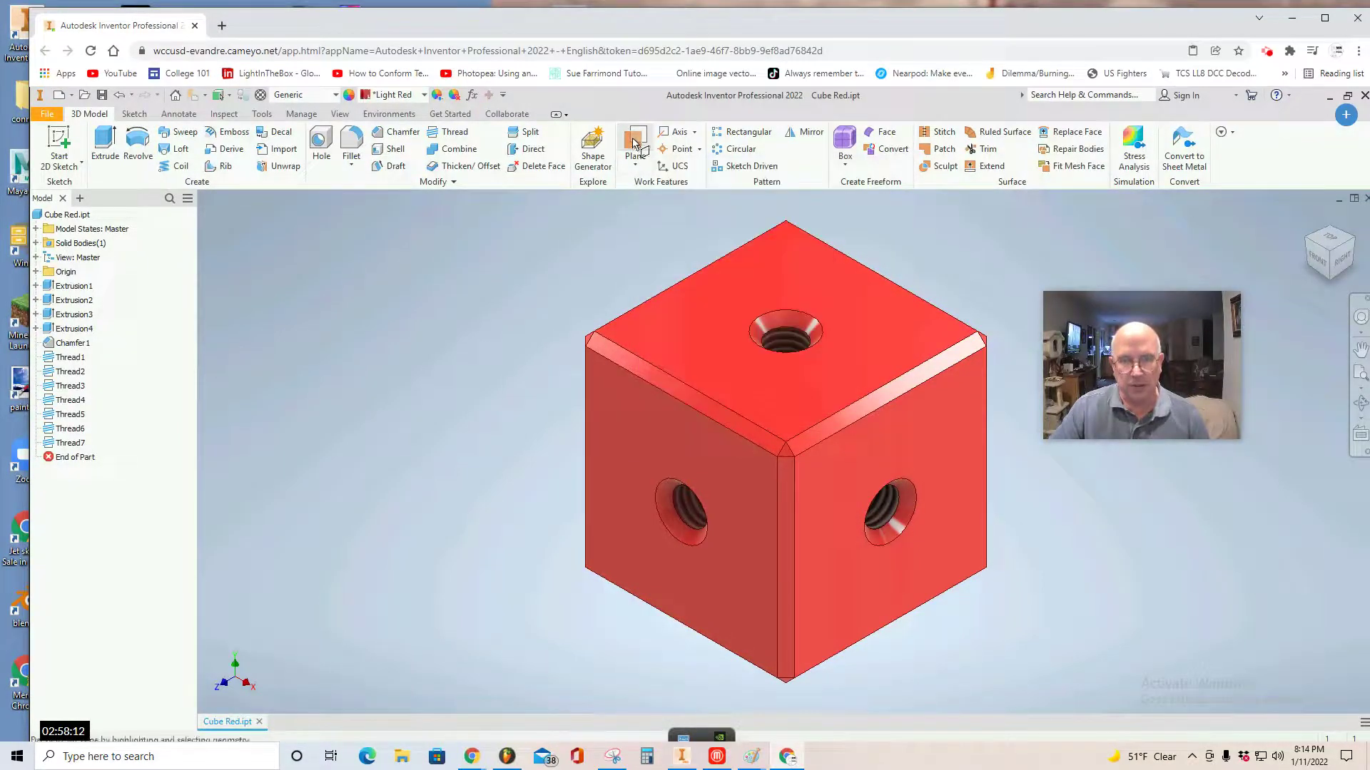
Create Work Plane1 offset 0.750 in from the Origin XY Plane, then return to the front view.
left_click(36, 272)
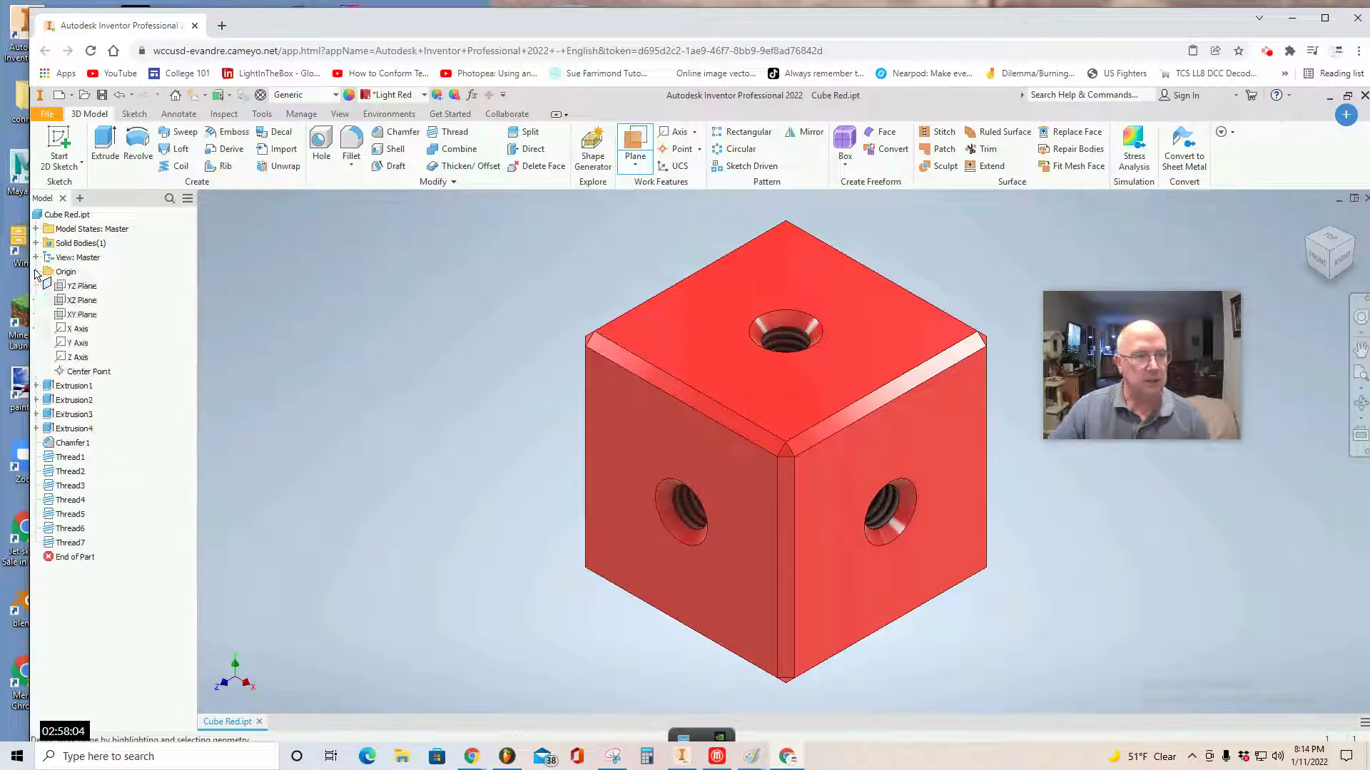
left_click(61, 317)
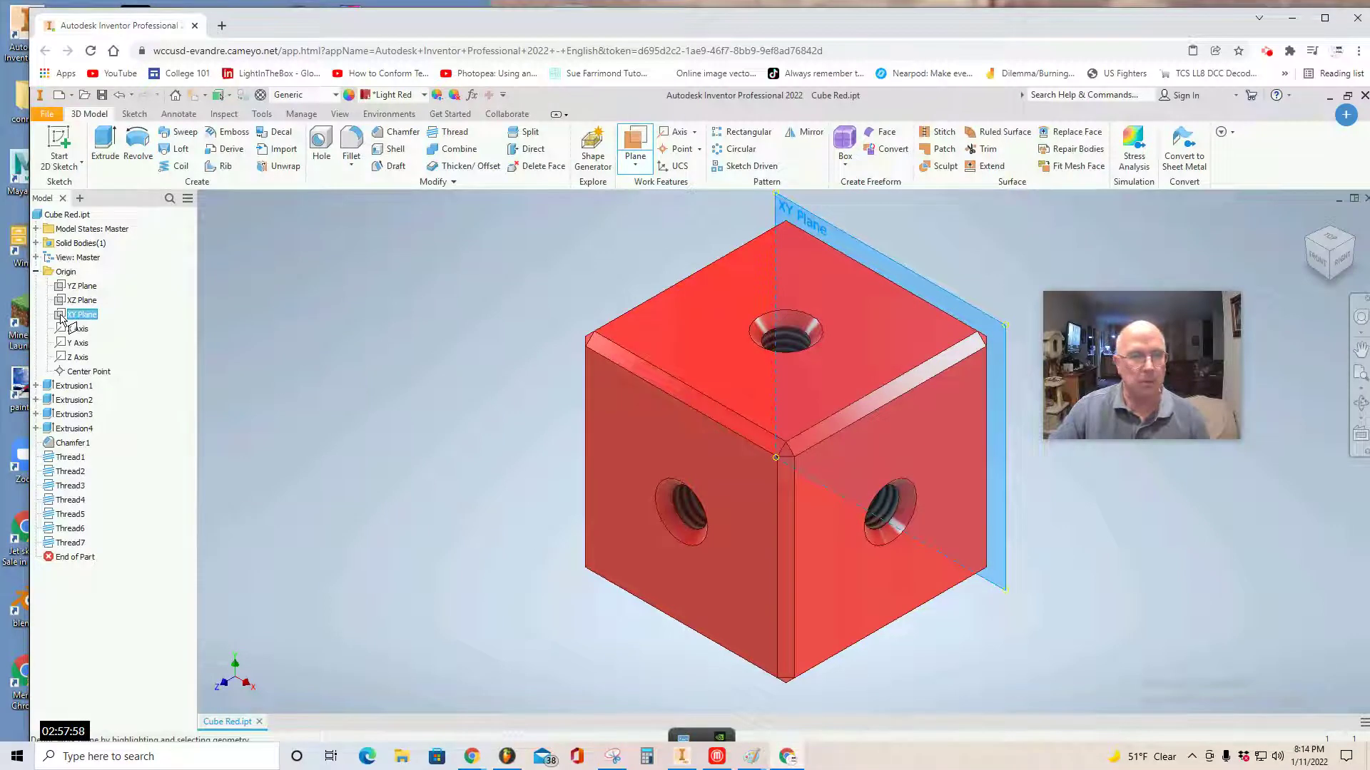
left_click(1316, 260)
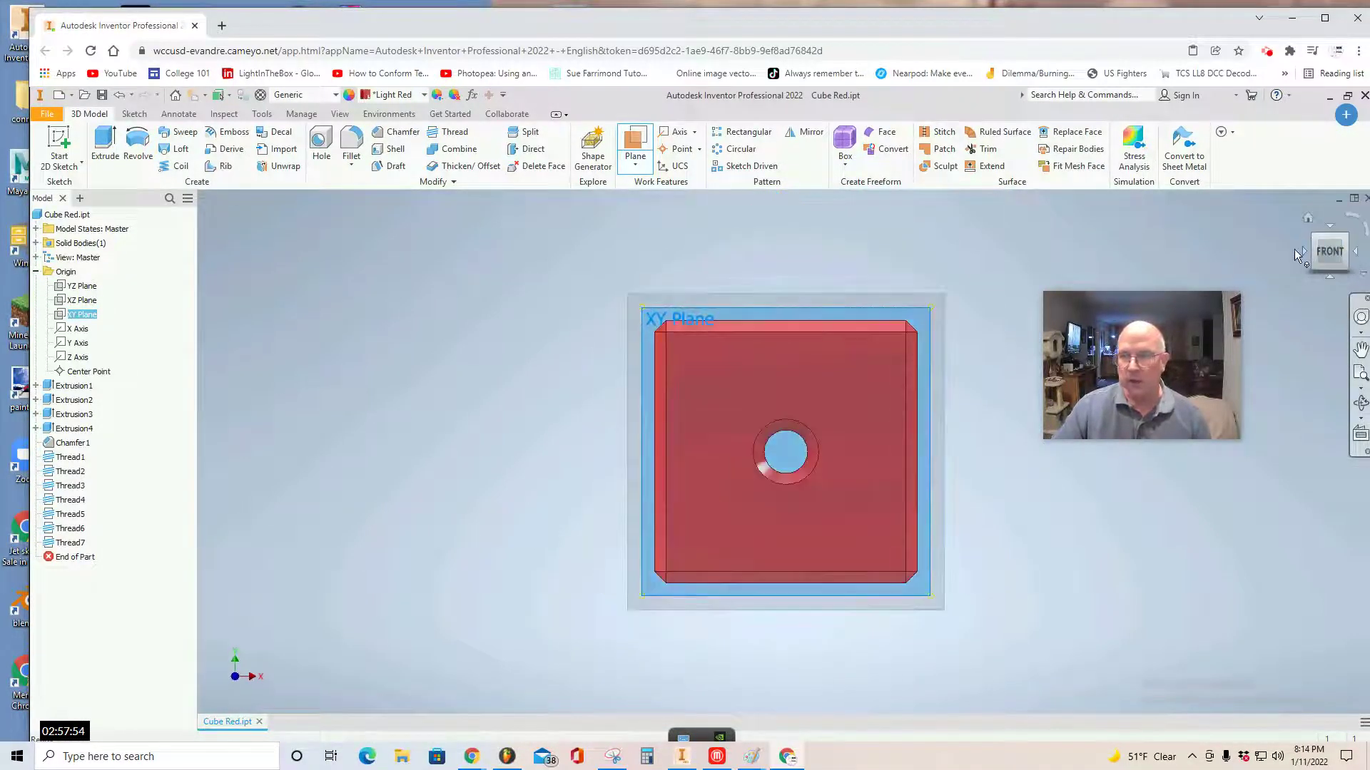
left_click(1299, 252)
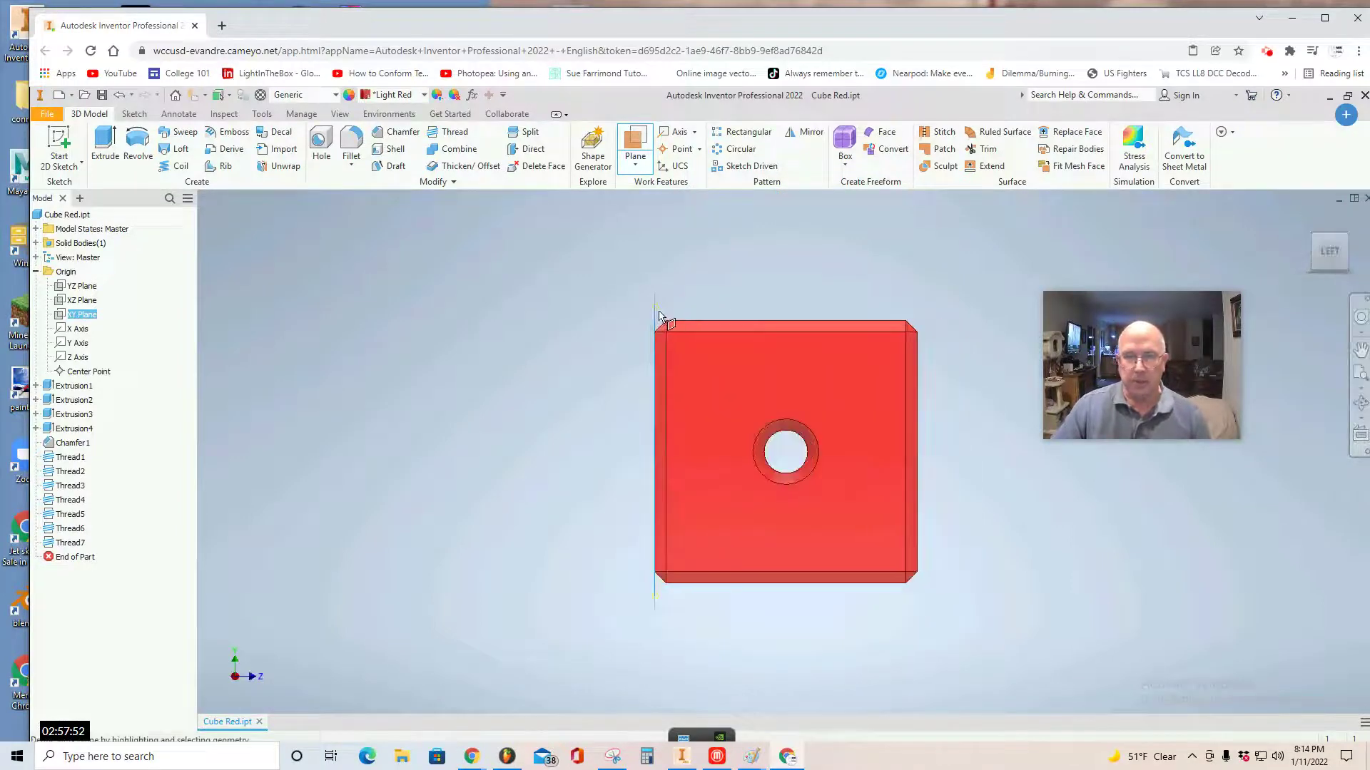
left_click_drag(655, 310, 787, 322)
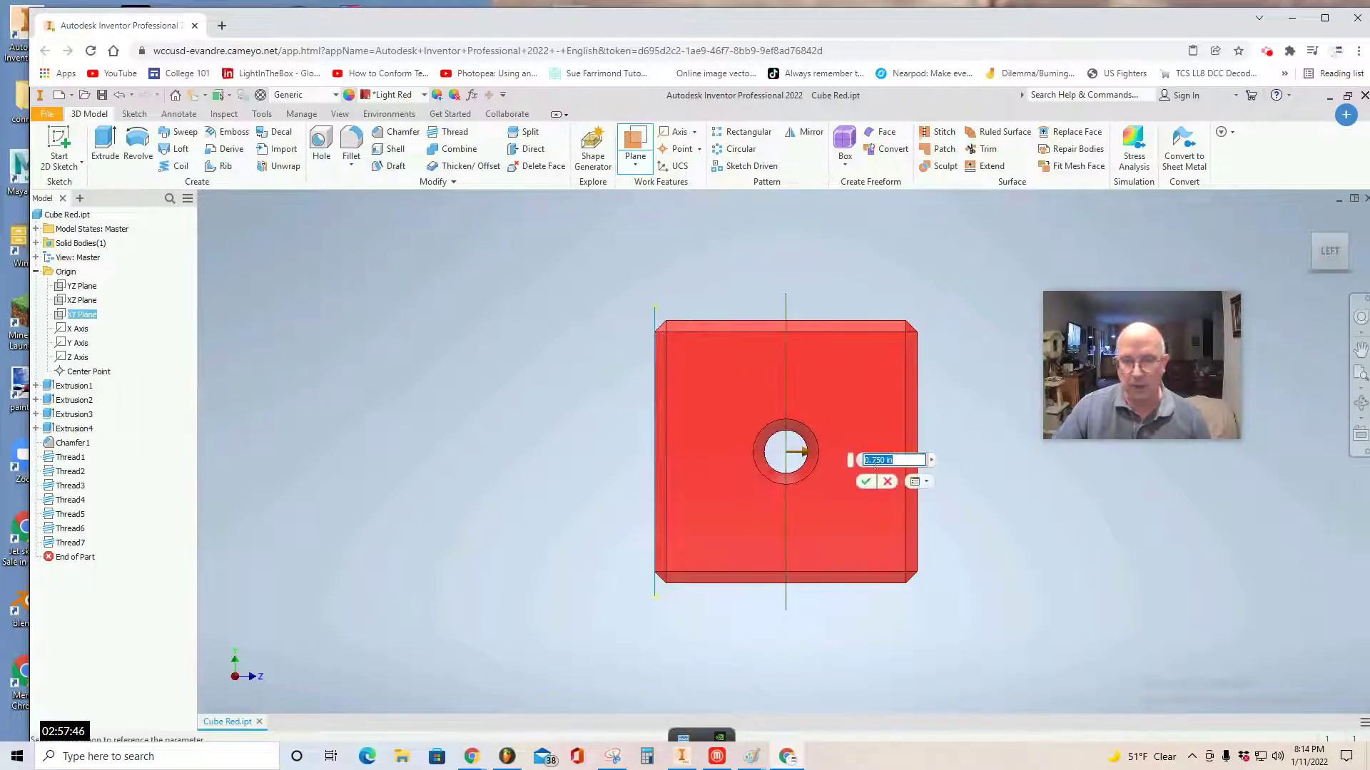
left_click(866, 483)
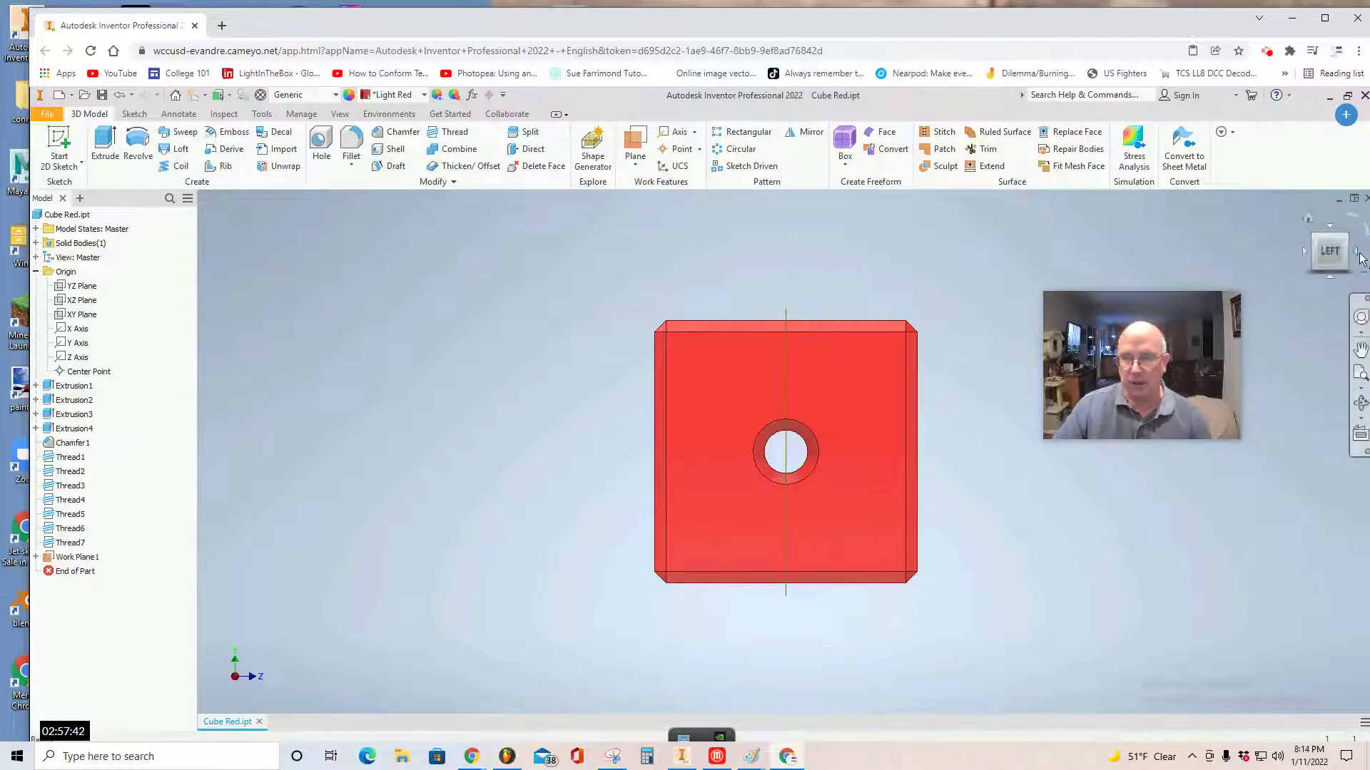
left_click(1358, 252)
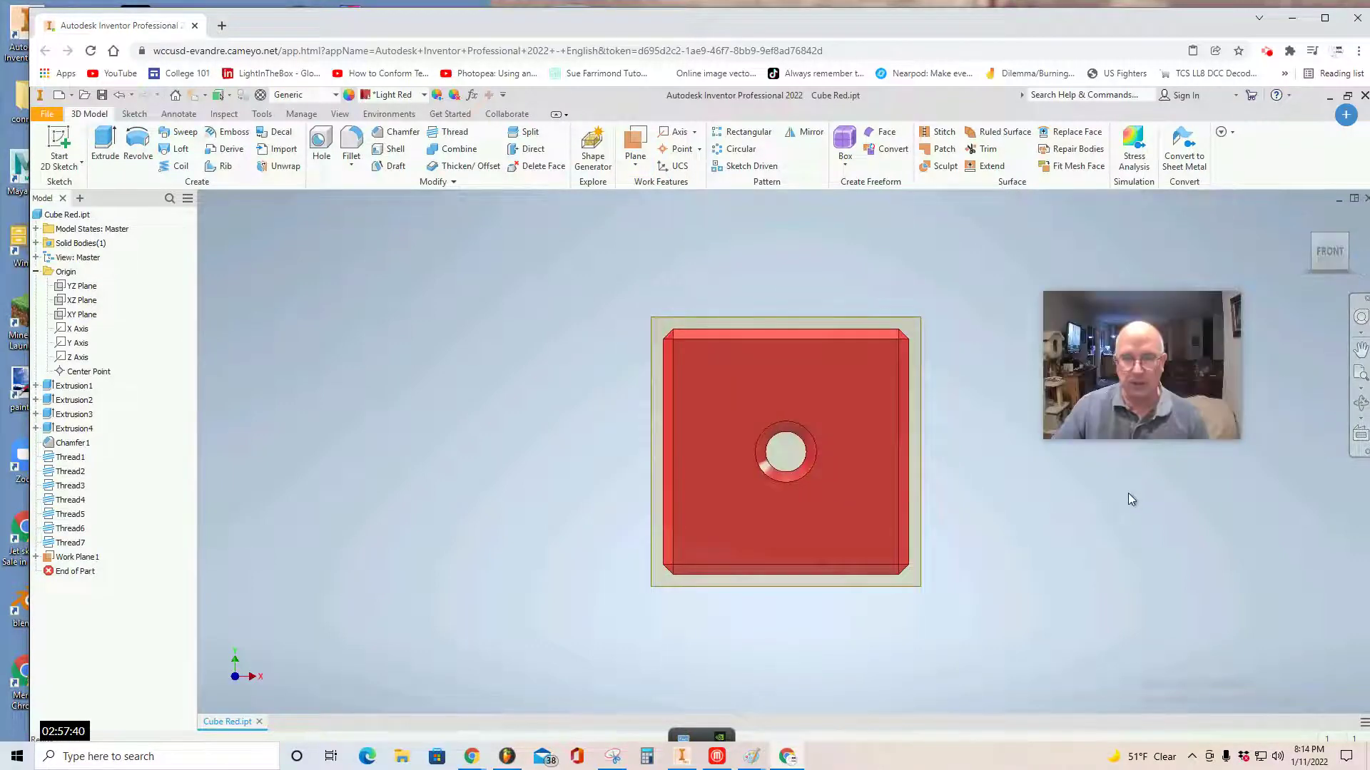
Start a new 2D sketch on Work Plane1 and draw a short vertical line.
left_click(58, 142)
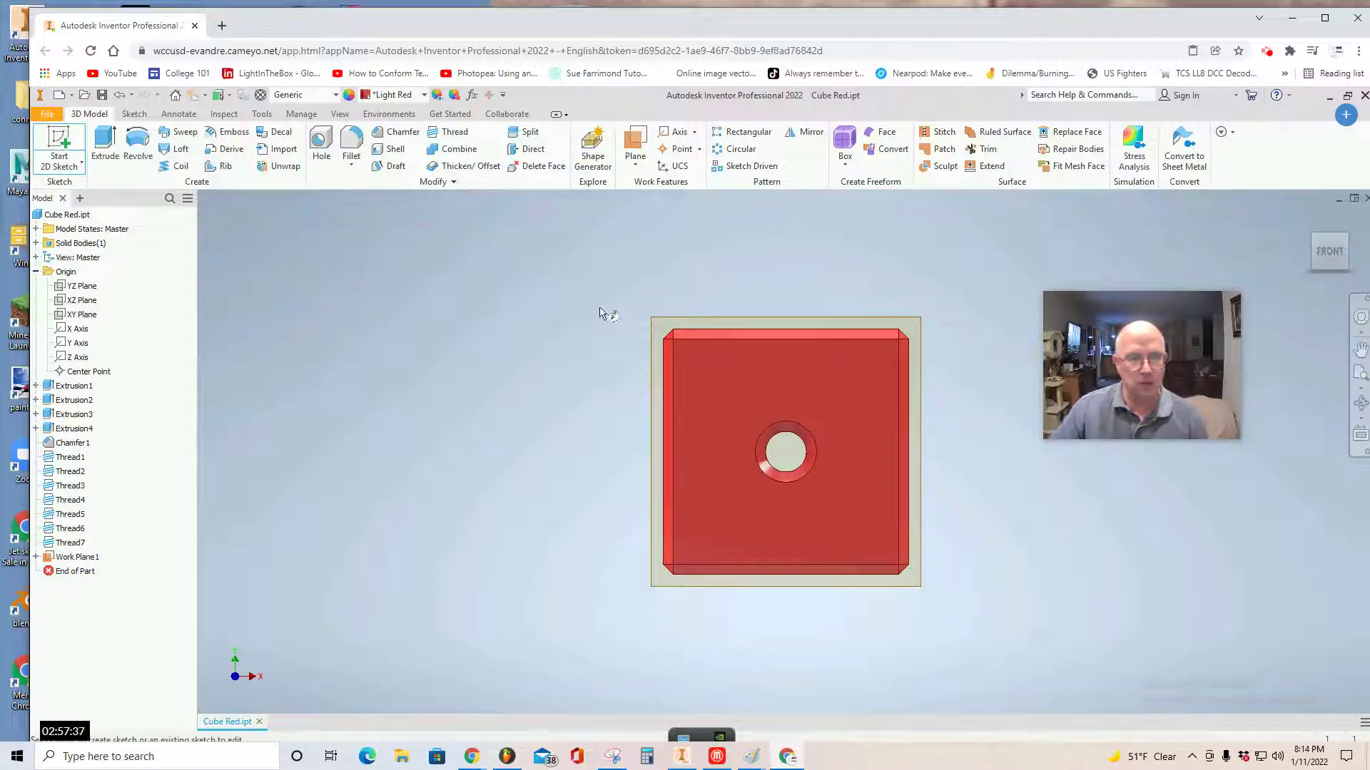
left_click(687, 323)
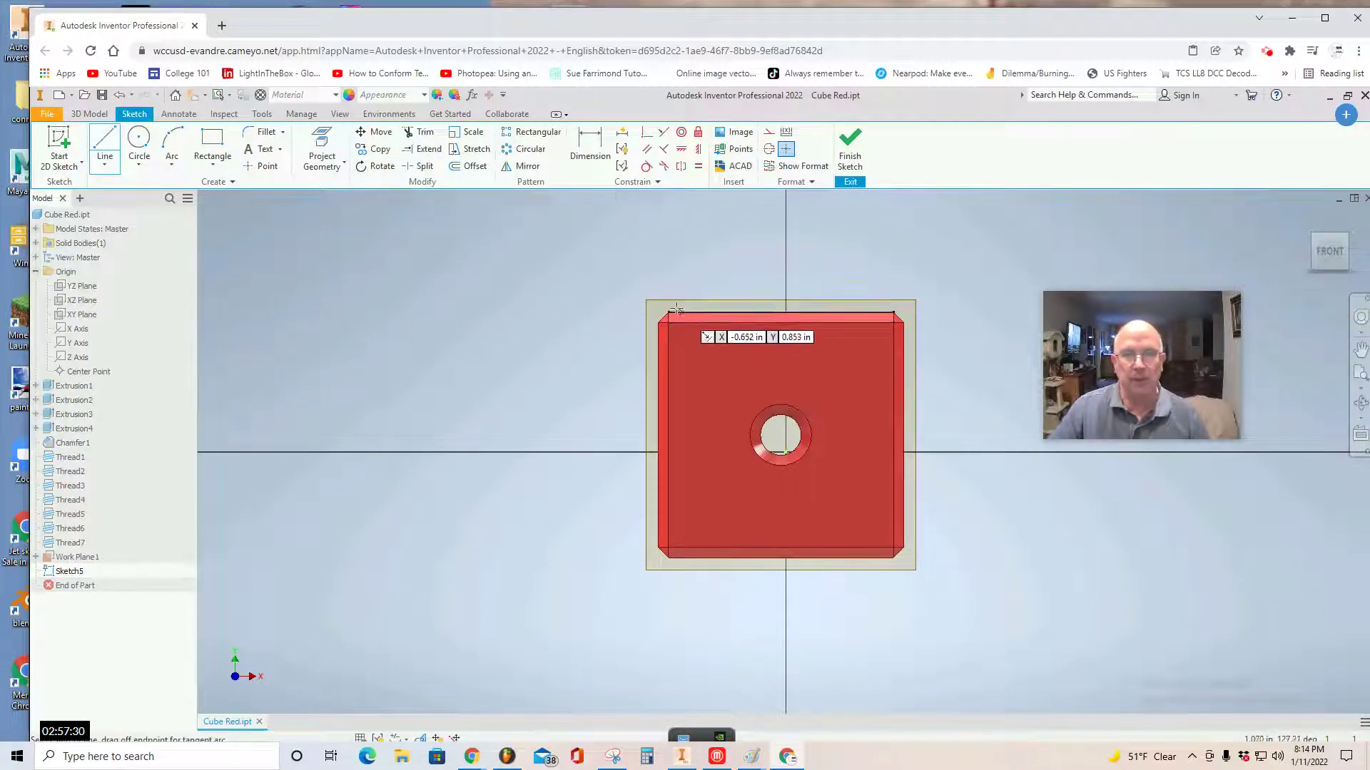
middle_click_drag(662, 318, 559, 480)
left_click(658, 473)
double_click(658, 574)
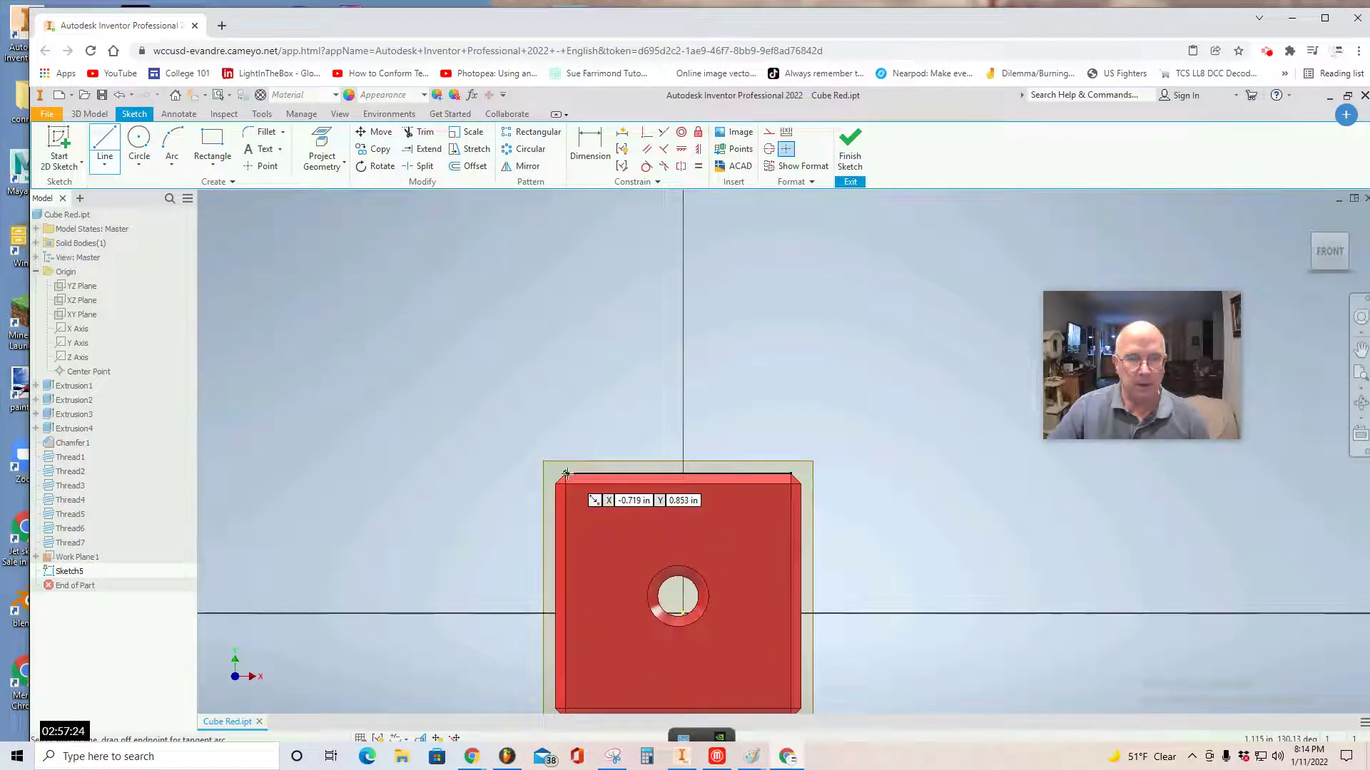
Draw a closed slanted four-sided profile rising from the cube's top corners.
left_click(566, 473)
left_click(747, 277)
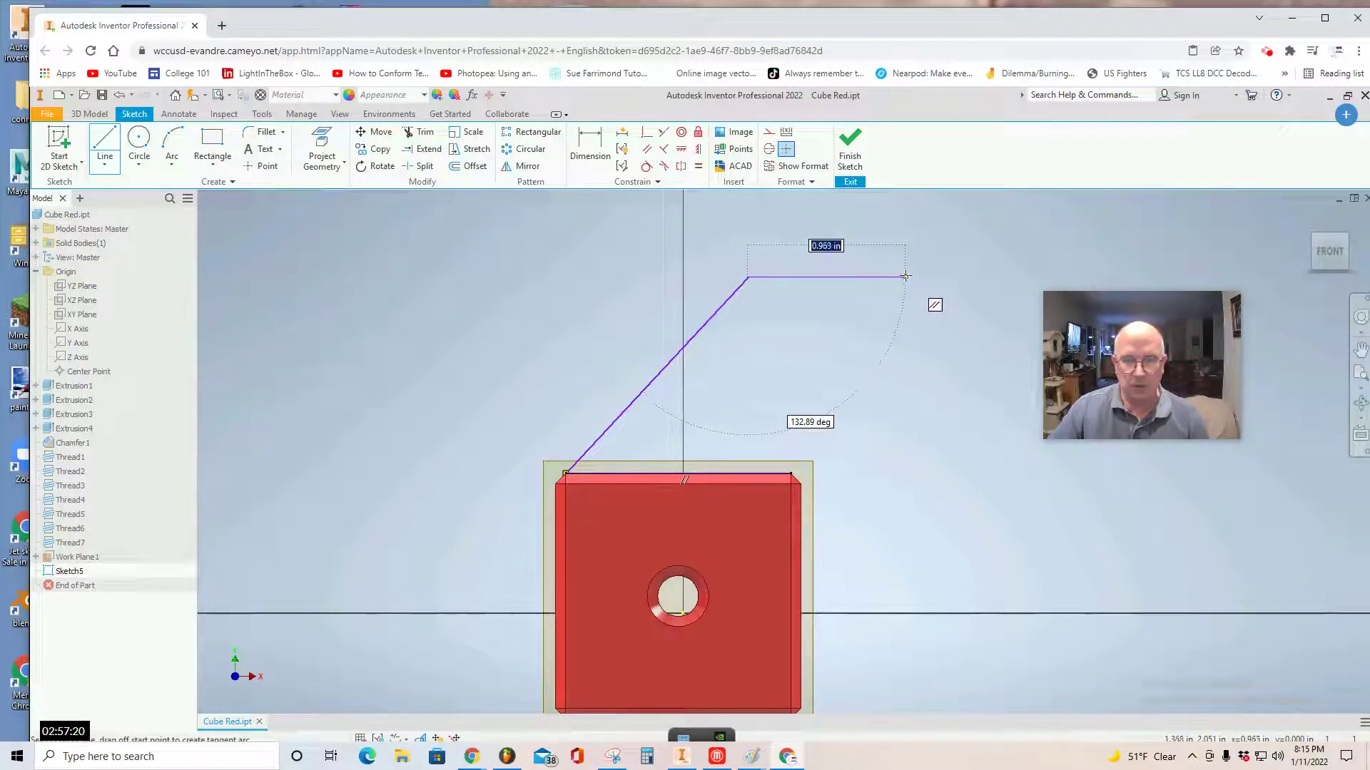
left_click(880, 278)
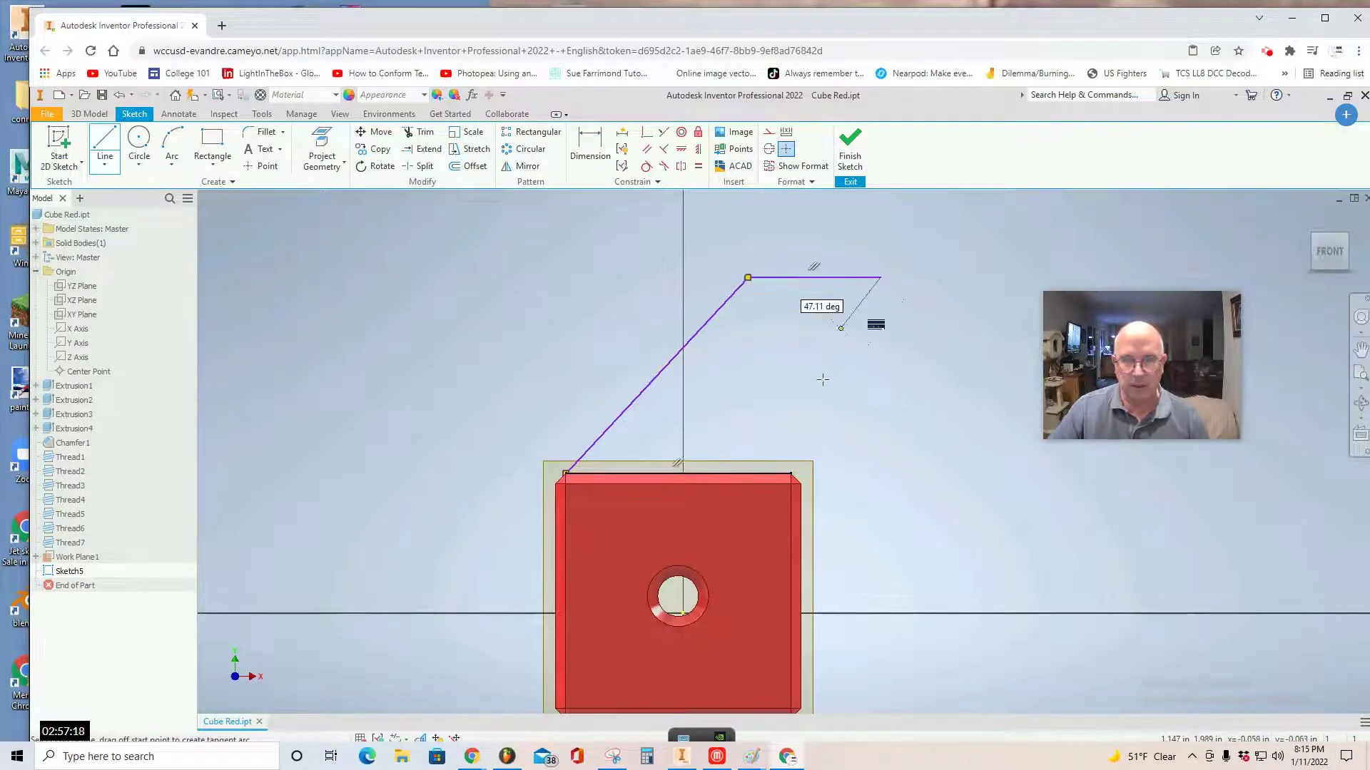
left_click(792, 473)
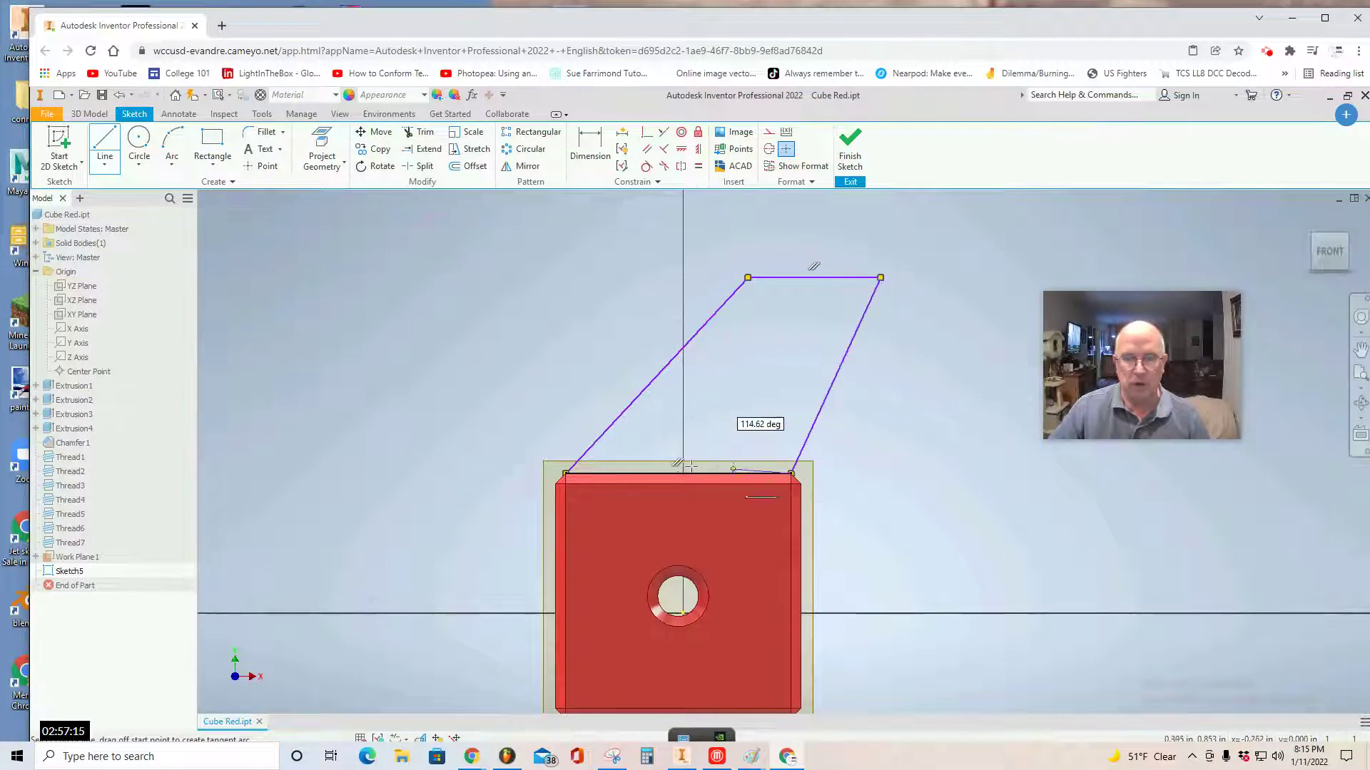
left_click(565, 473)
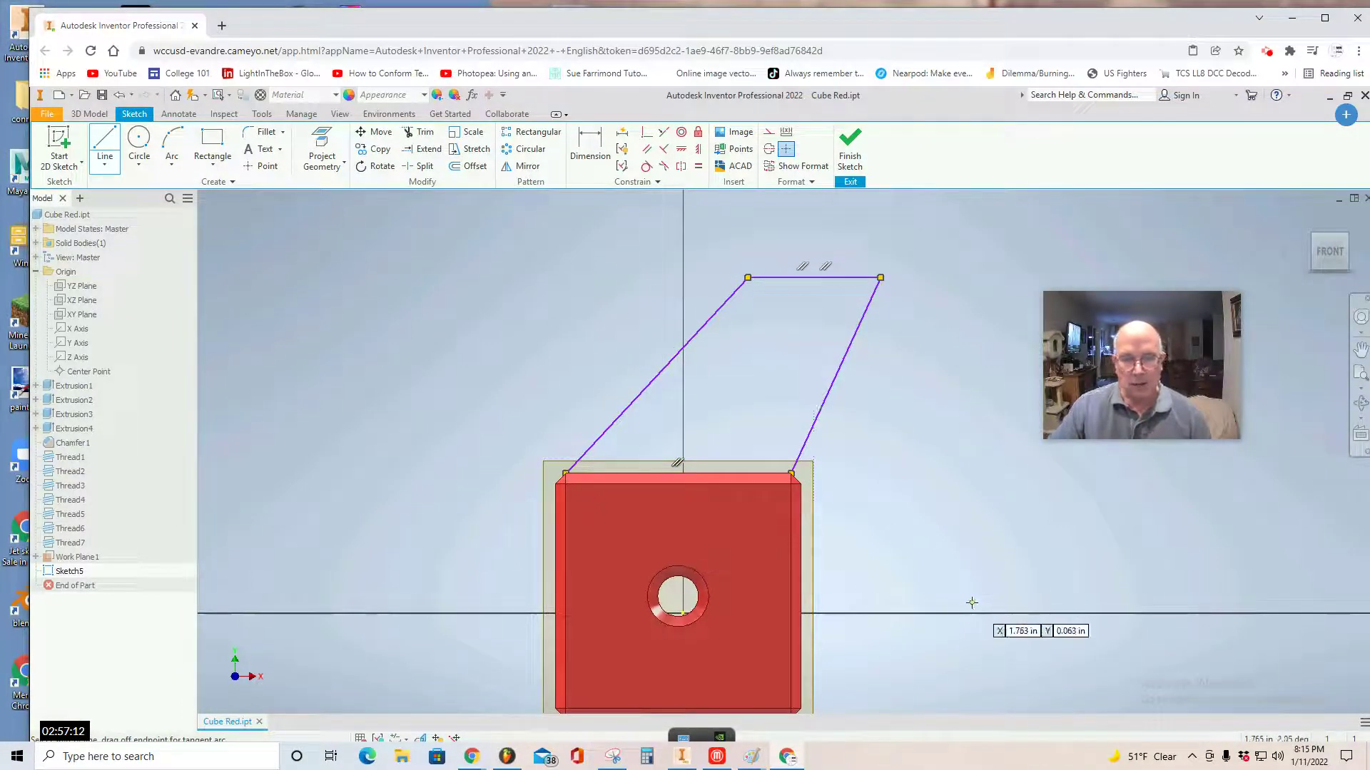
middle_click_drag(935, 235, 1042, 92)
Finish the sketch and extrude the slanted profile symmetrically with distance 0.1 in.
left_click(89, 113)
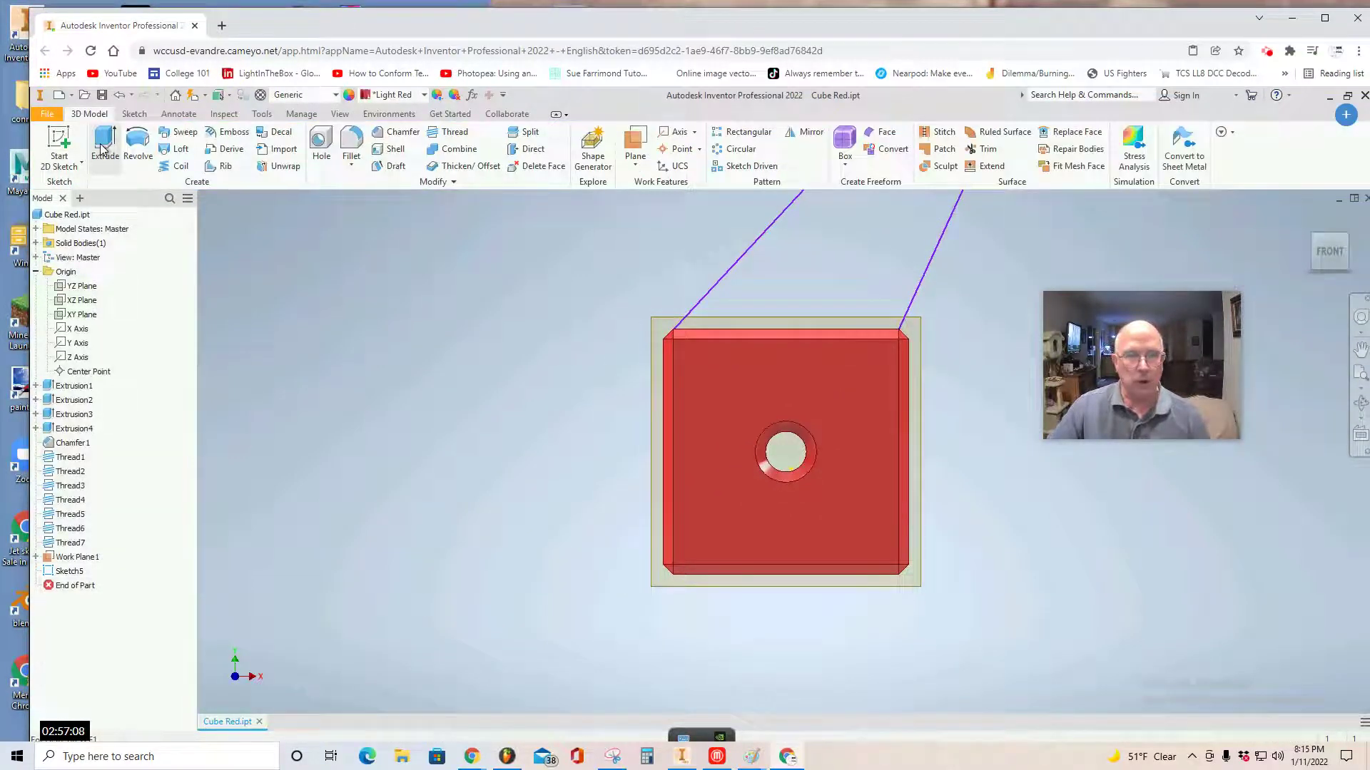
left_click(102, 149)
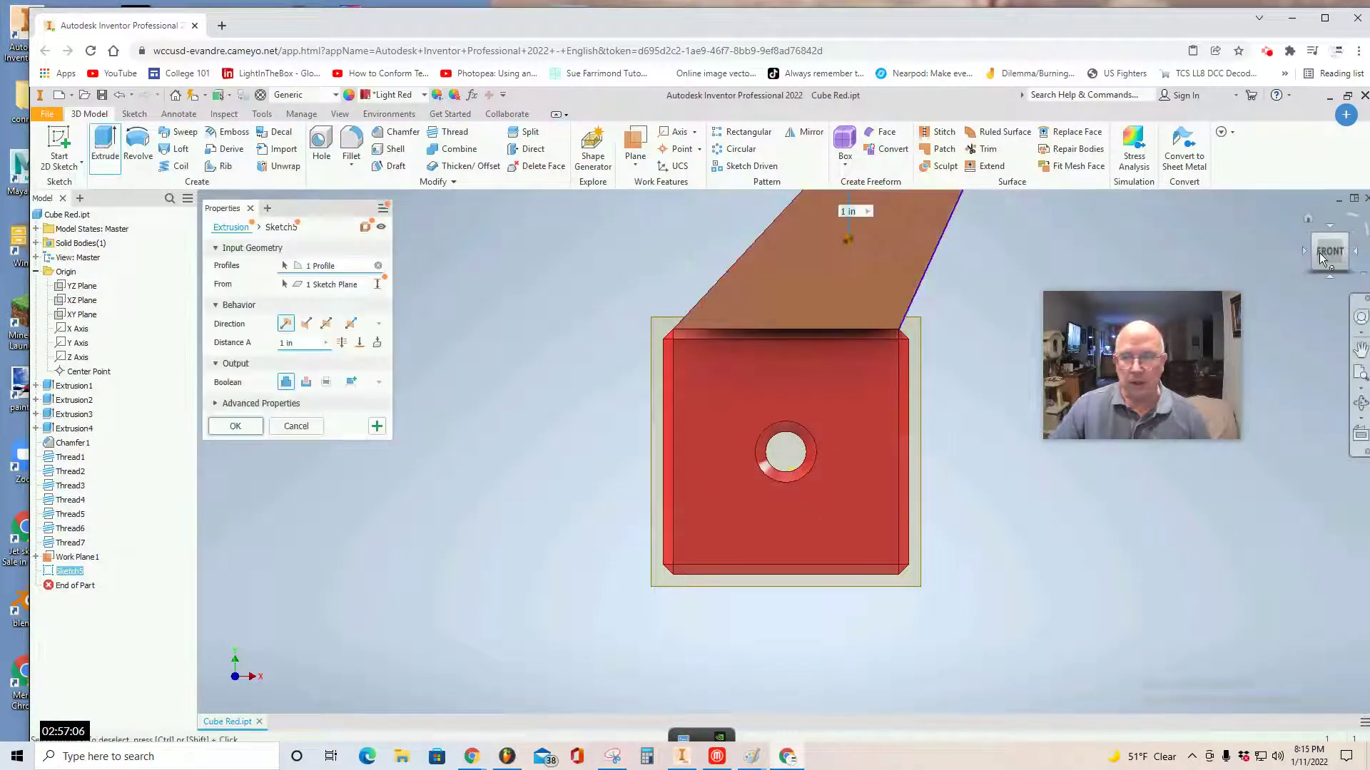
left_click(1362, 249)
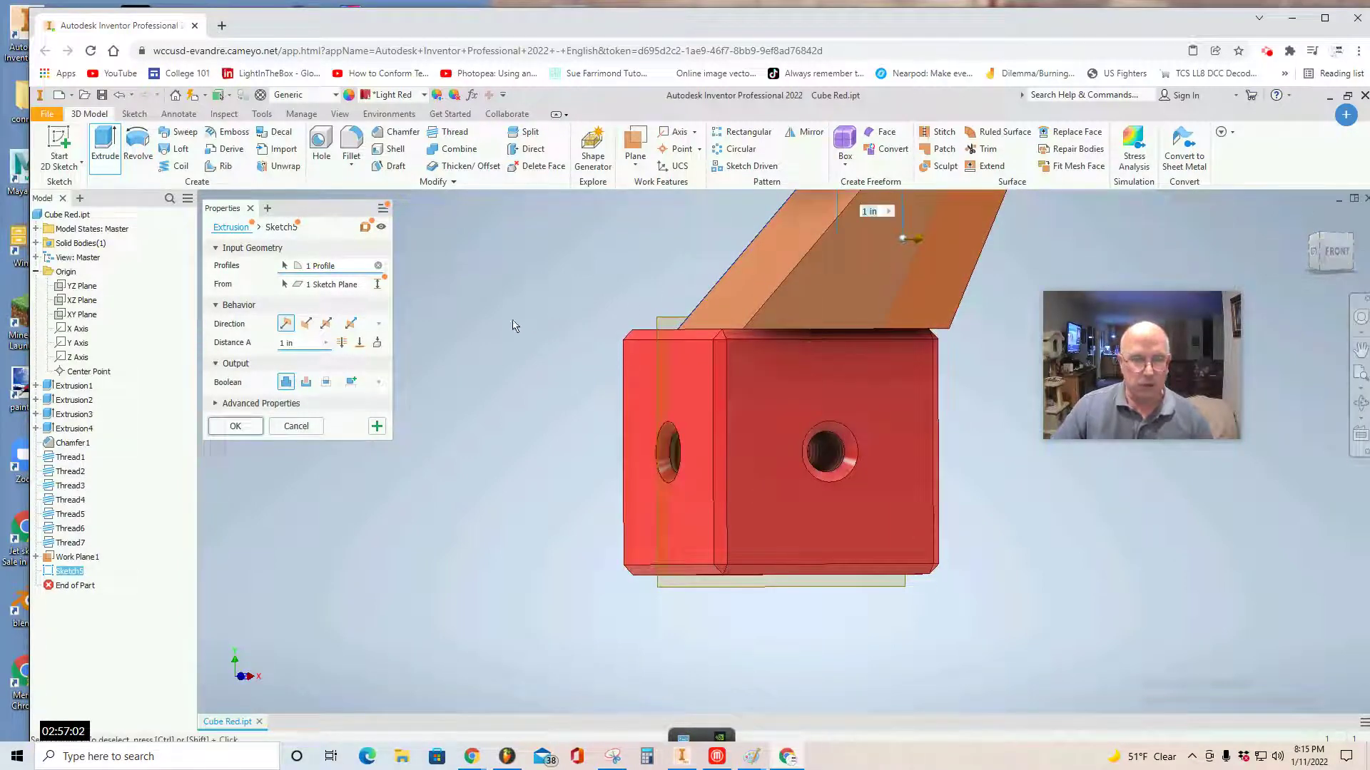
left_click(326, 325)
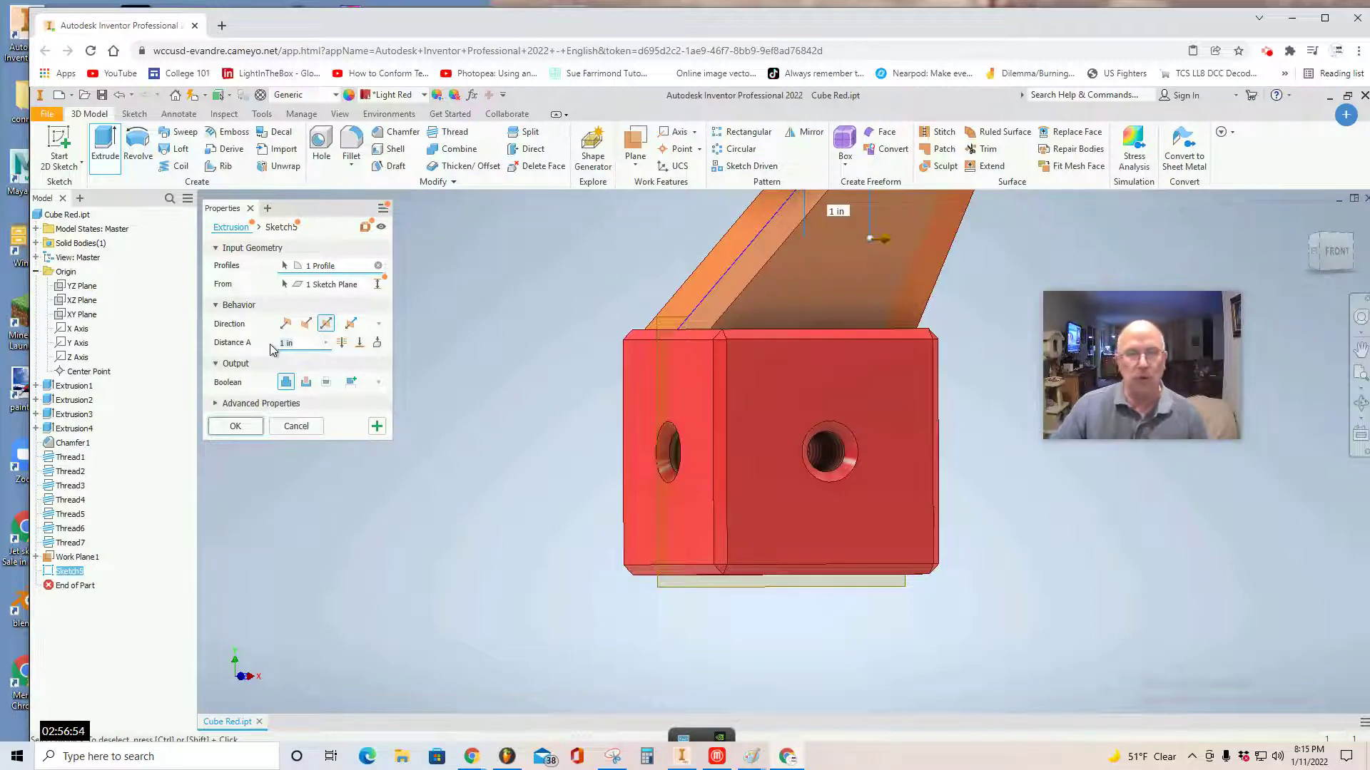
type(".1")
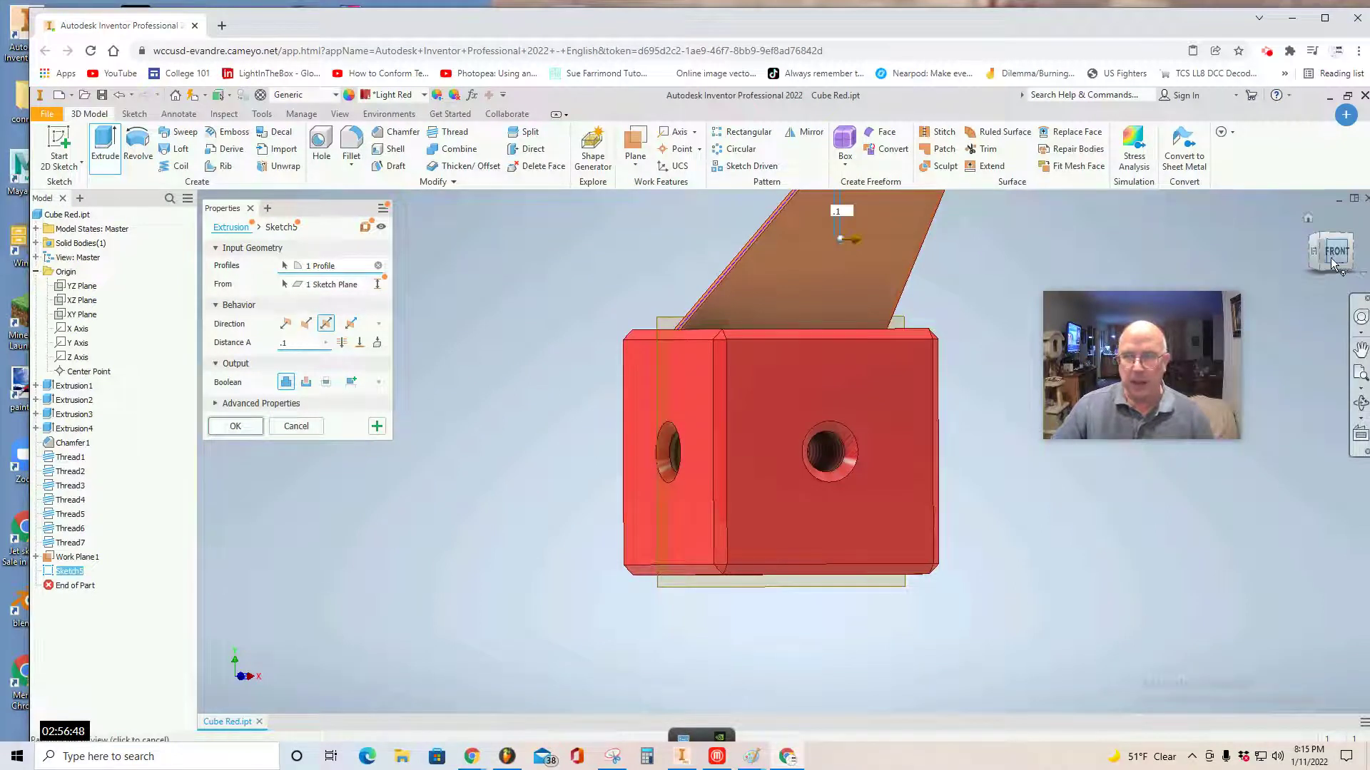
left_click_drag(1335, 264, 1358, 265)
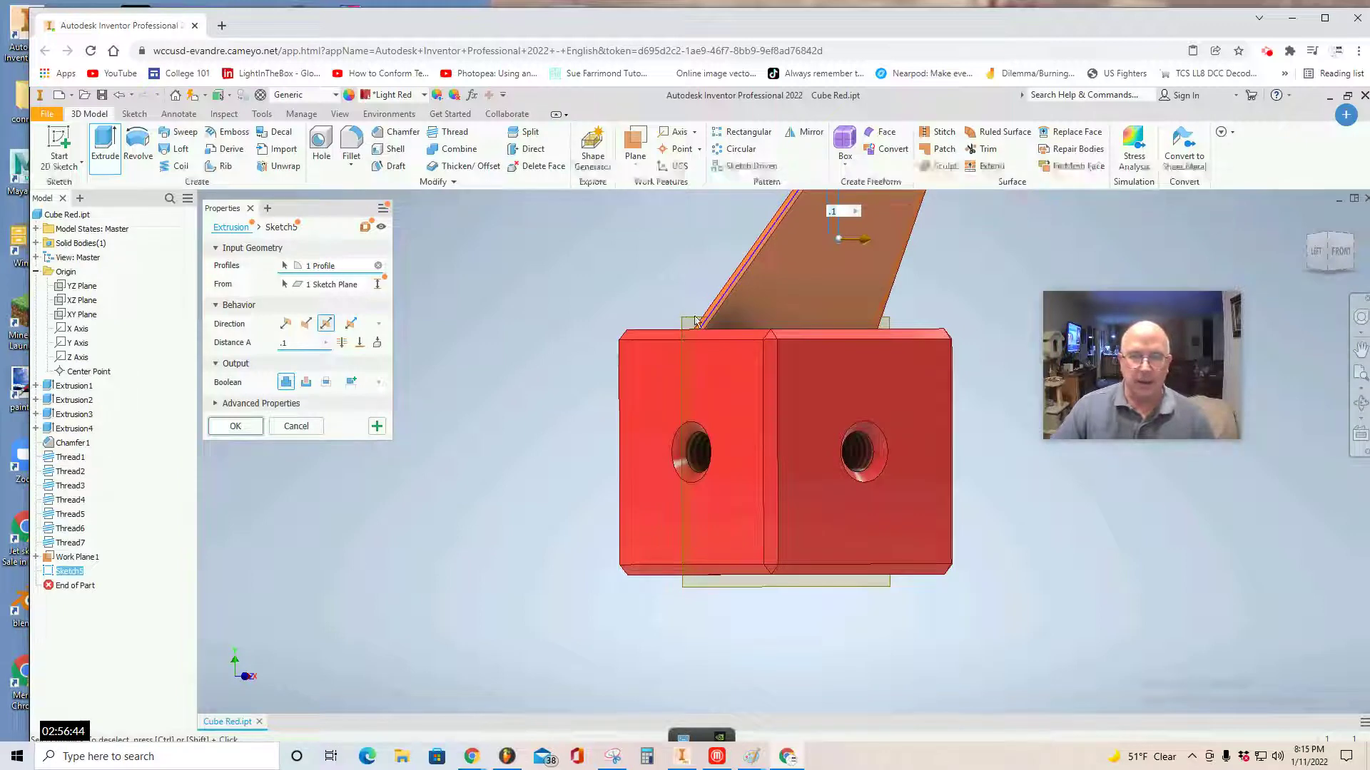
Accept the fin extrusion and hide Work Plane1, zooming out to reframe the model.
left_click(228, 428)
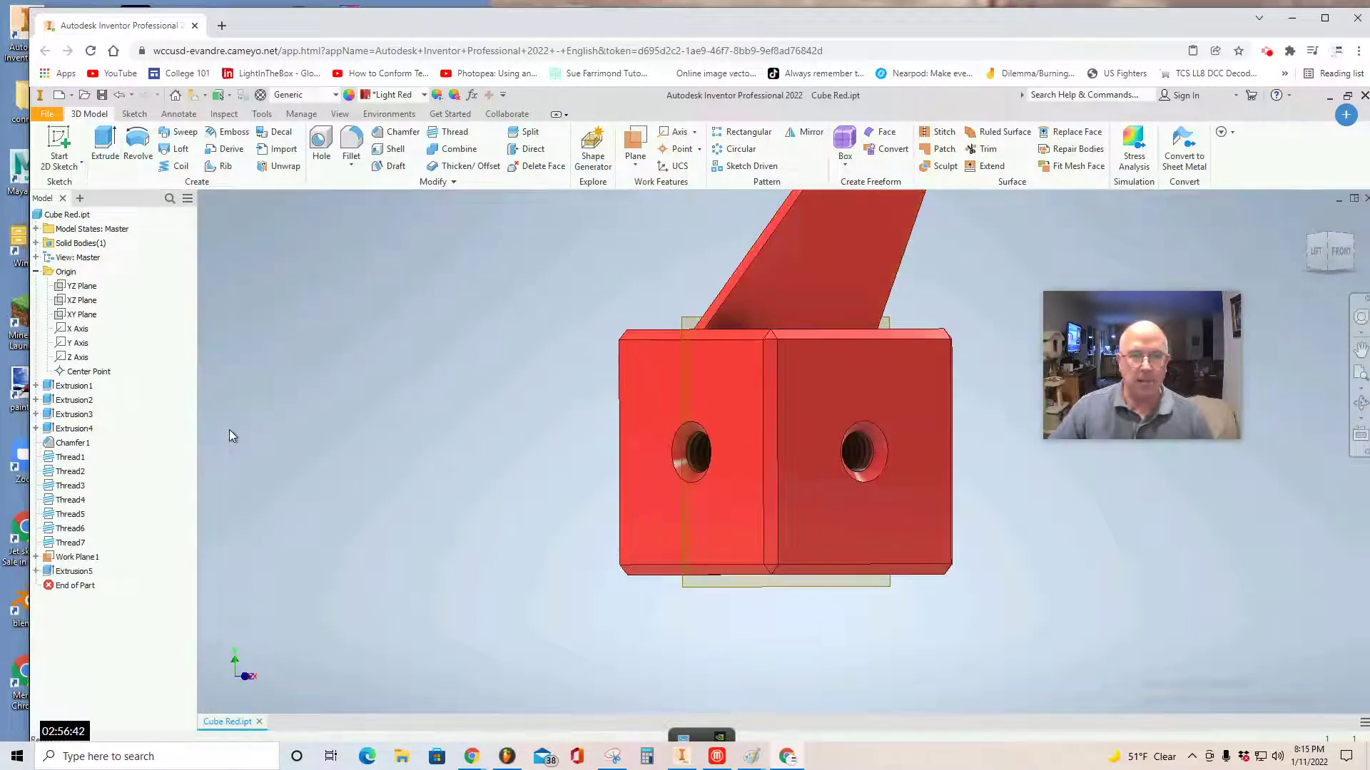
right_click(703, 591)
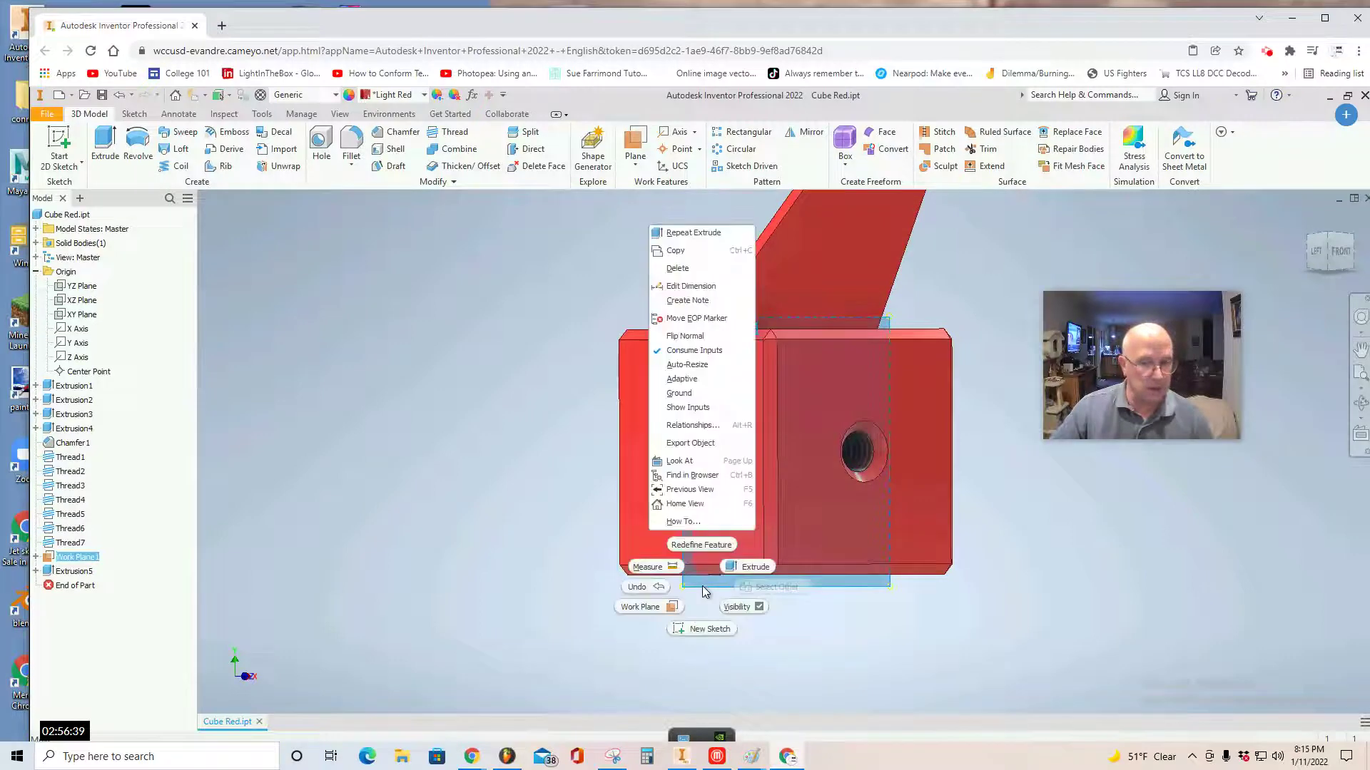
left_click(747, 606)
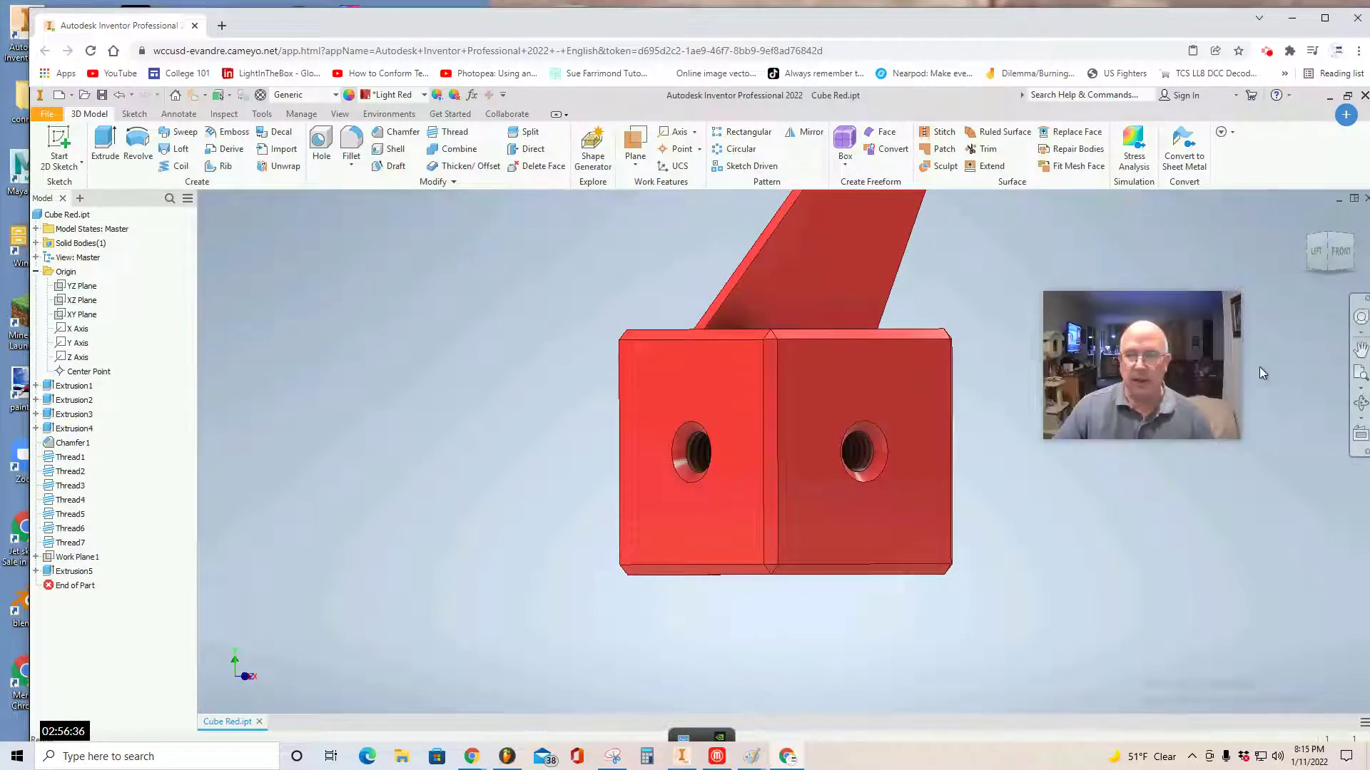
scroll(1260, 367, "down", 3)
middle_click_drag(860, 392, 397, 478)
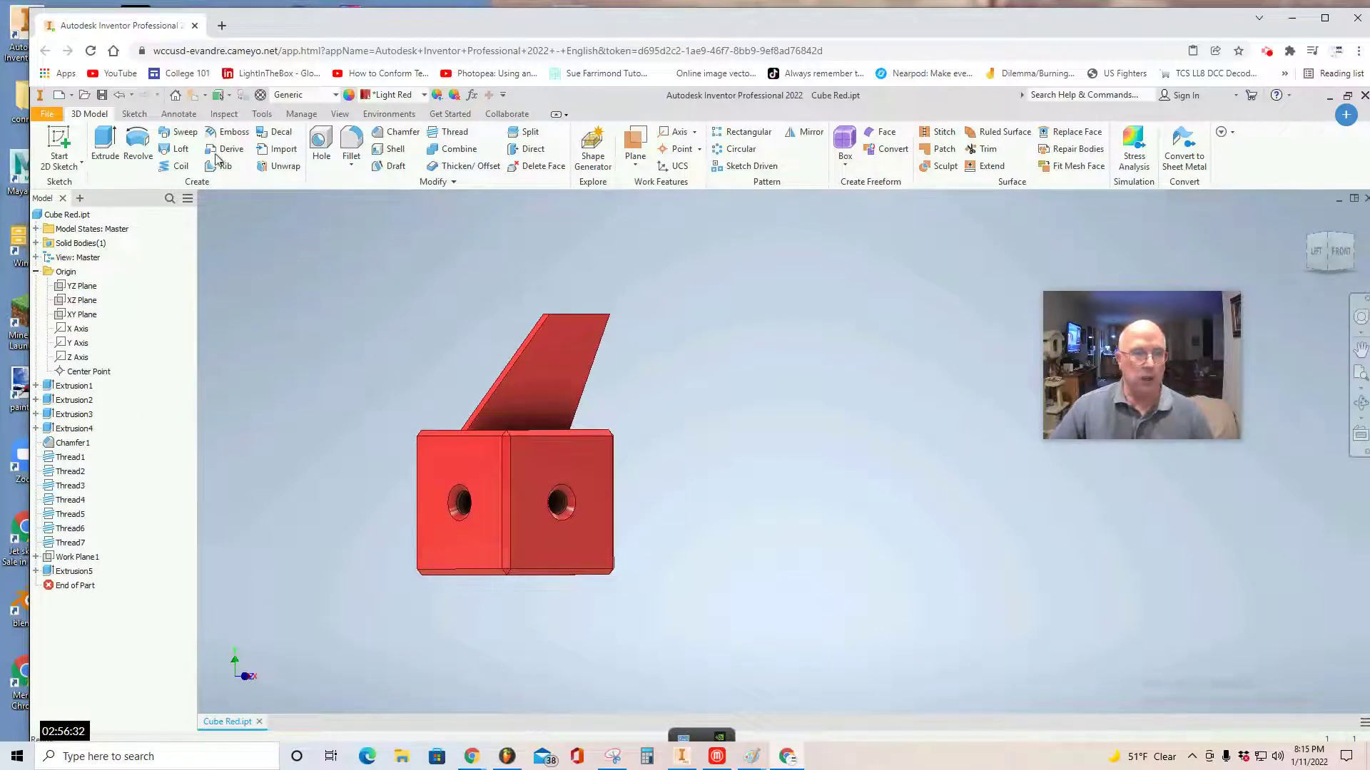
left_click(49, 116)
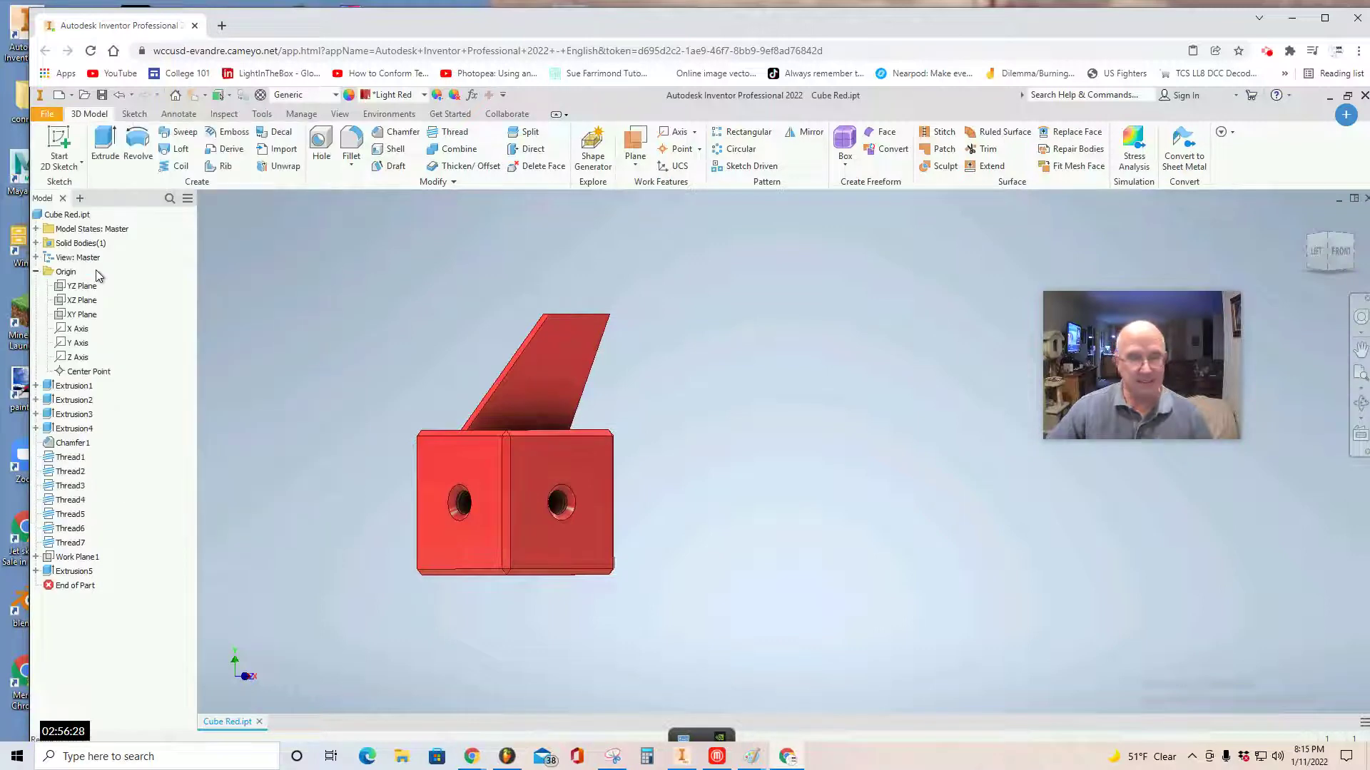
Use Save As (Ctrl+Shift+S) to save the finned part as 'Fin Cube Red'.
key("Escape")
key("ctrl+shift+s")
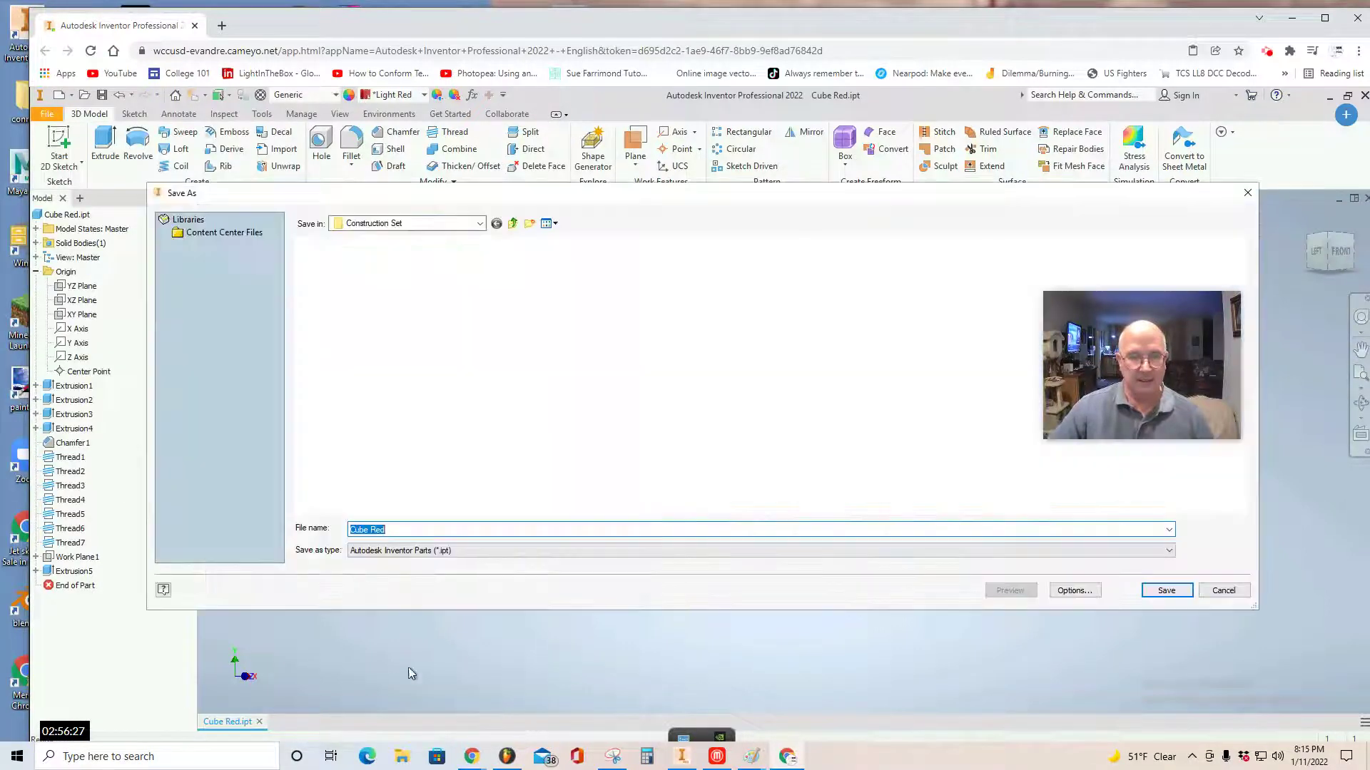
left_click(395, 531)
key("ctrl+a")
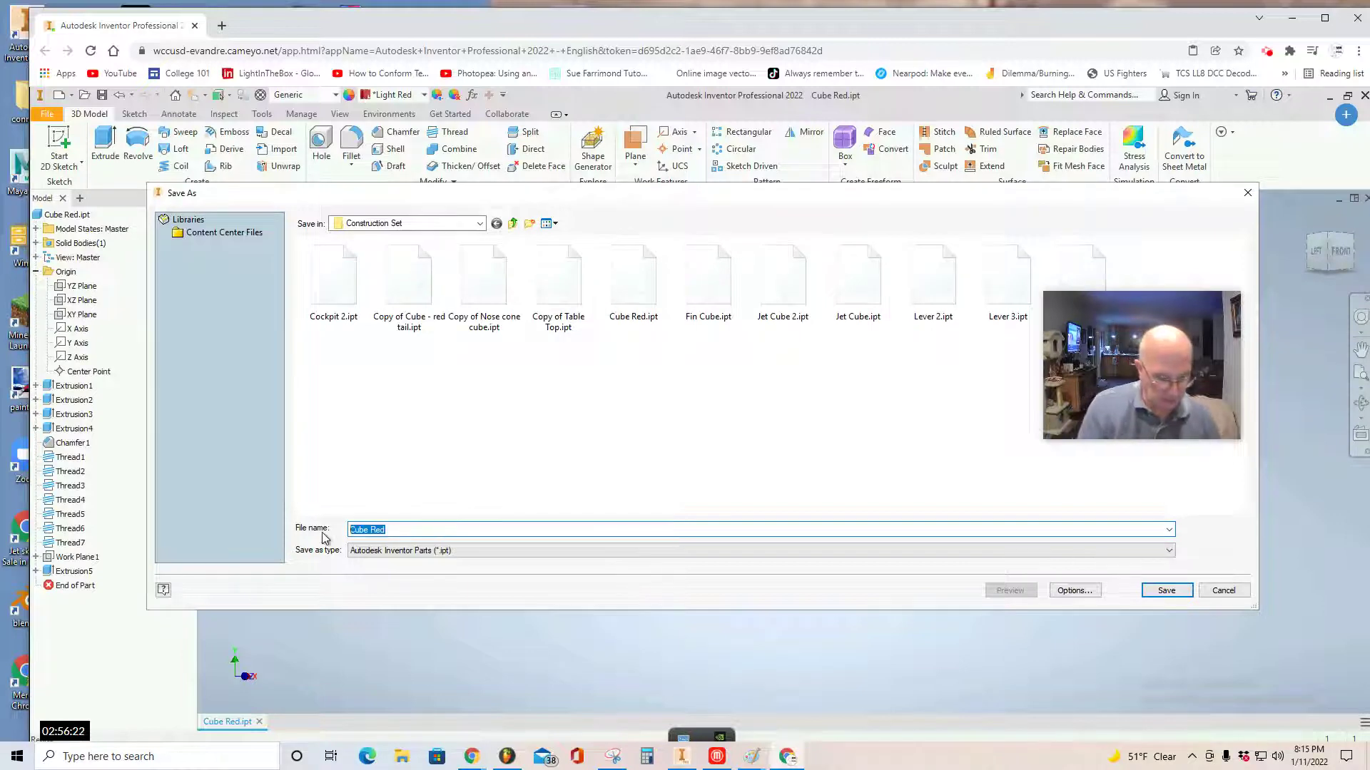
type("Fu")
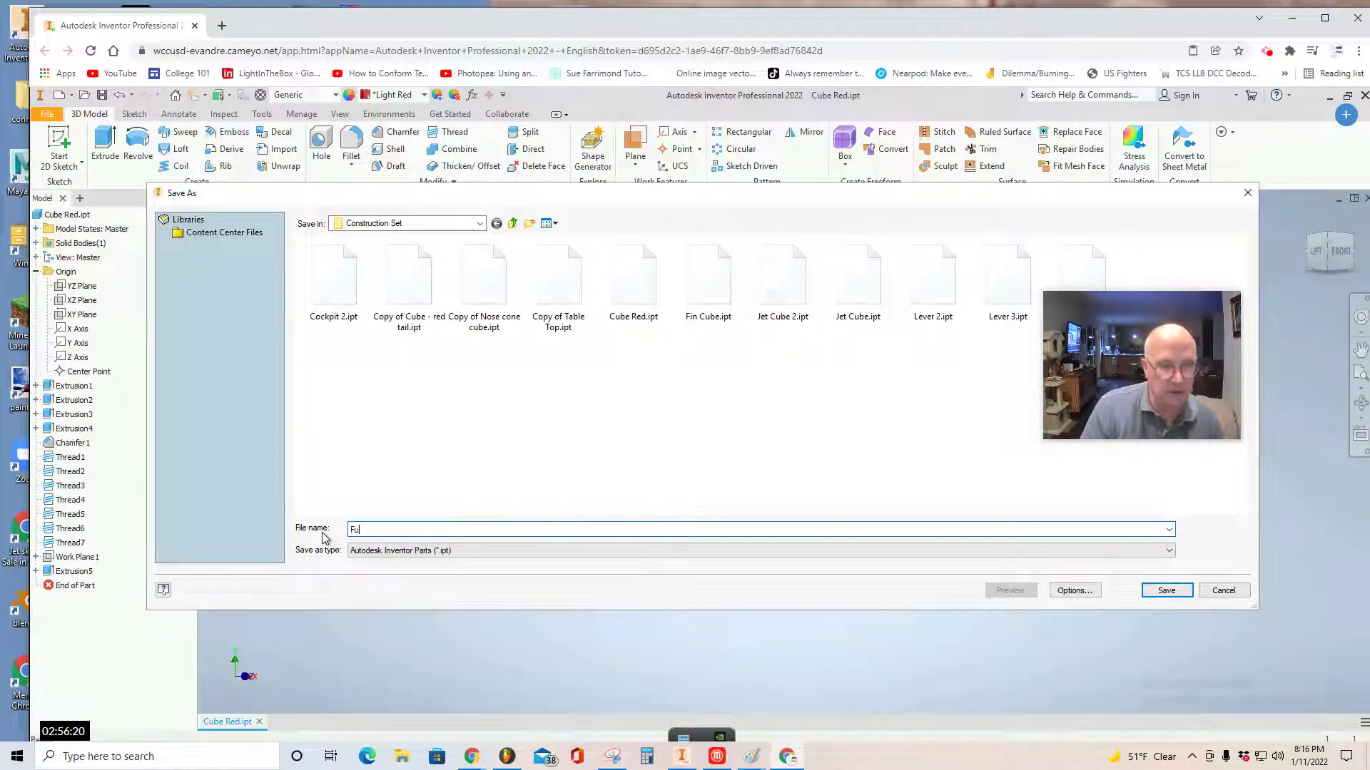
key("BackSpace")
type("in C")
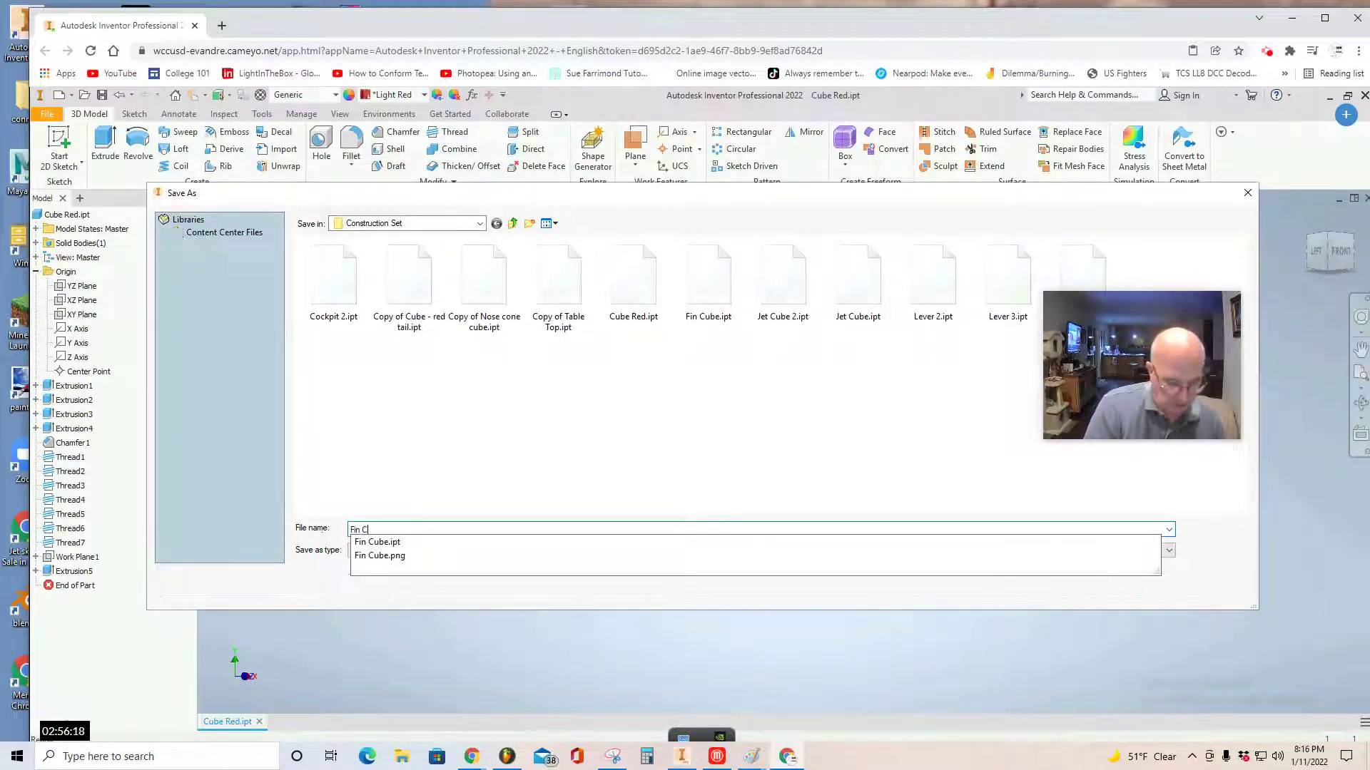
type("ube Red")
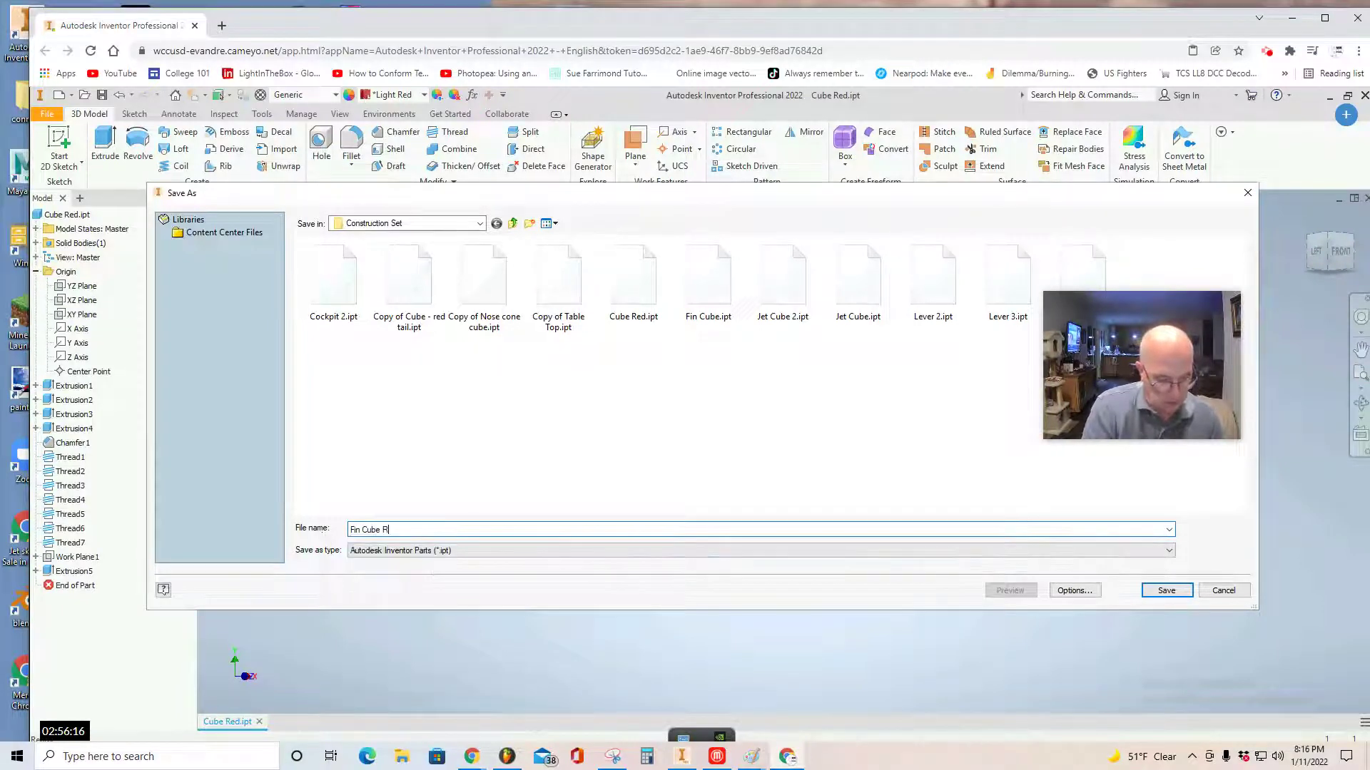
left_click(1167, 591)
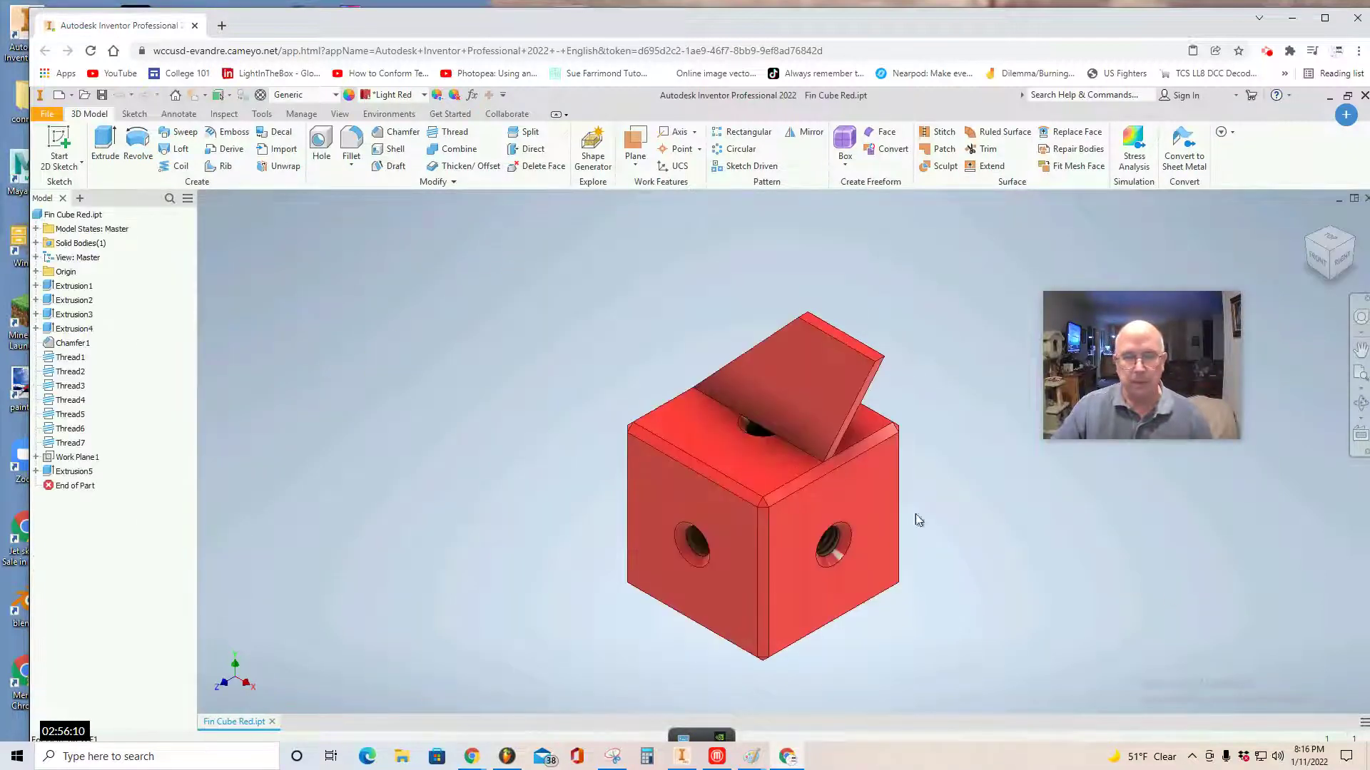
Export an image of the part as Fin Cube Red.png in PNG format.
left_click(48, 116)
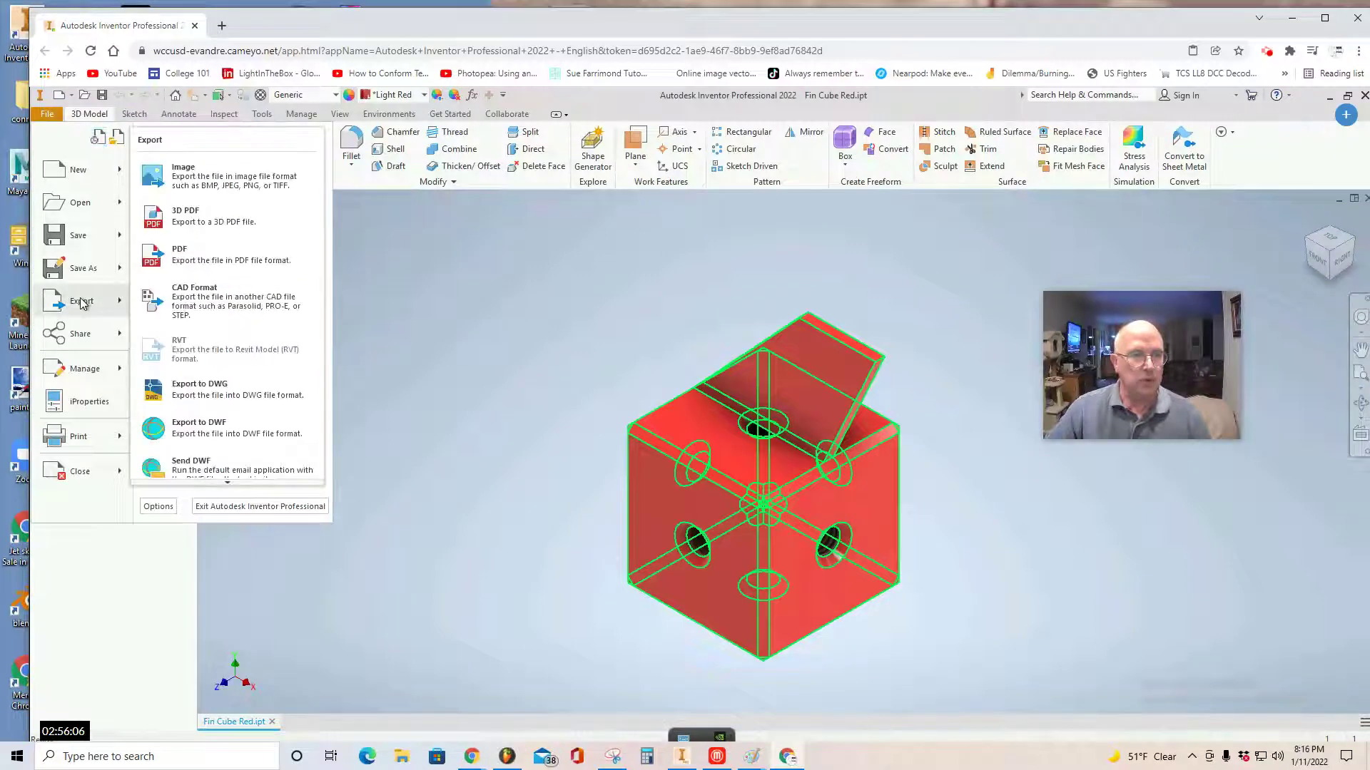
key("Escape")
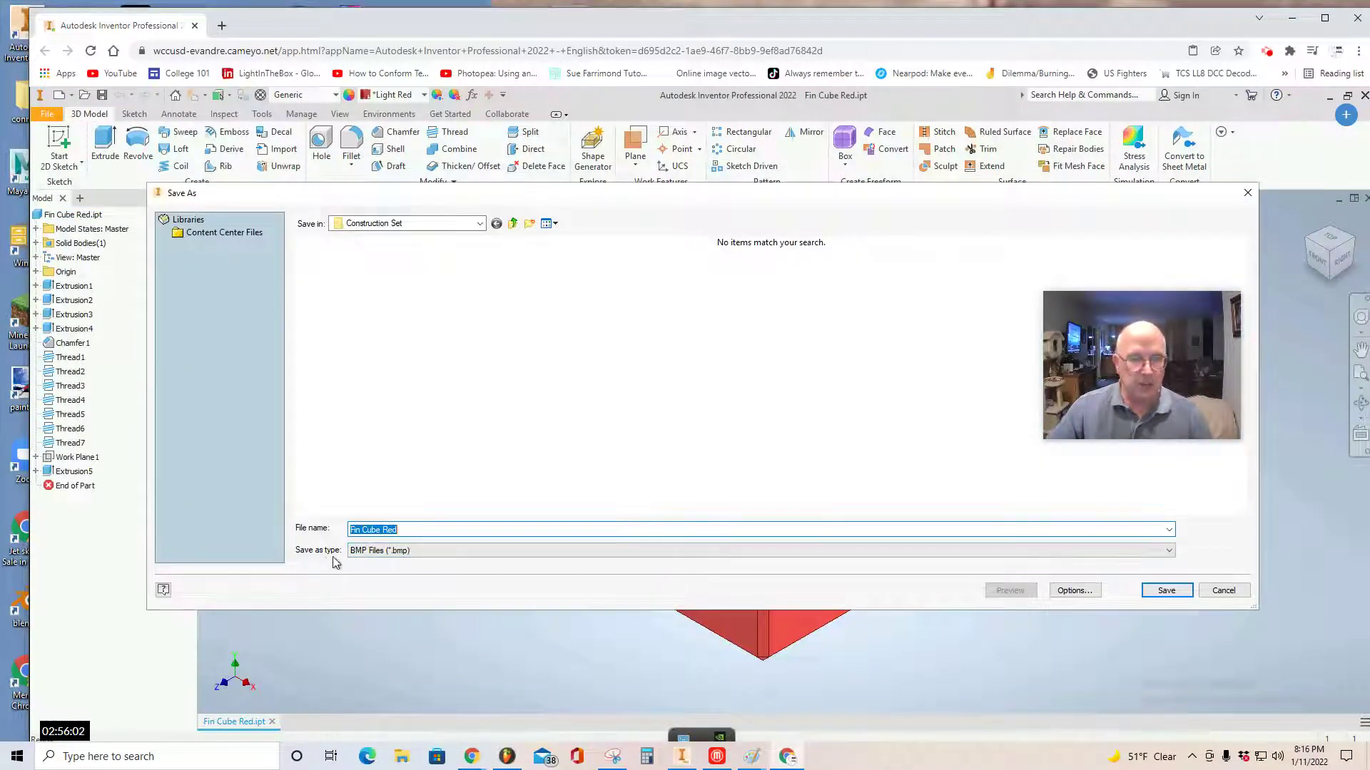
left_click(371, 555)
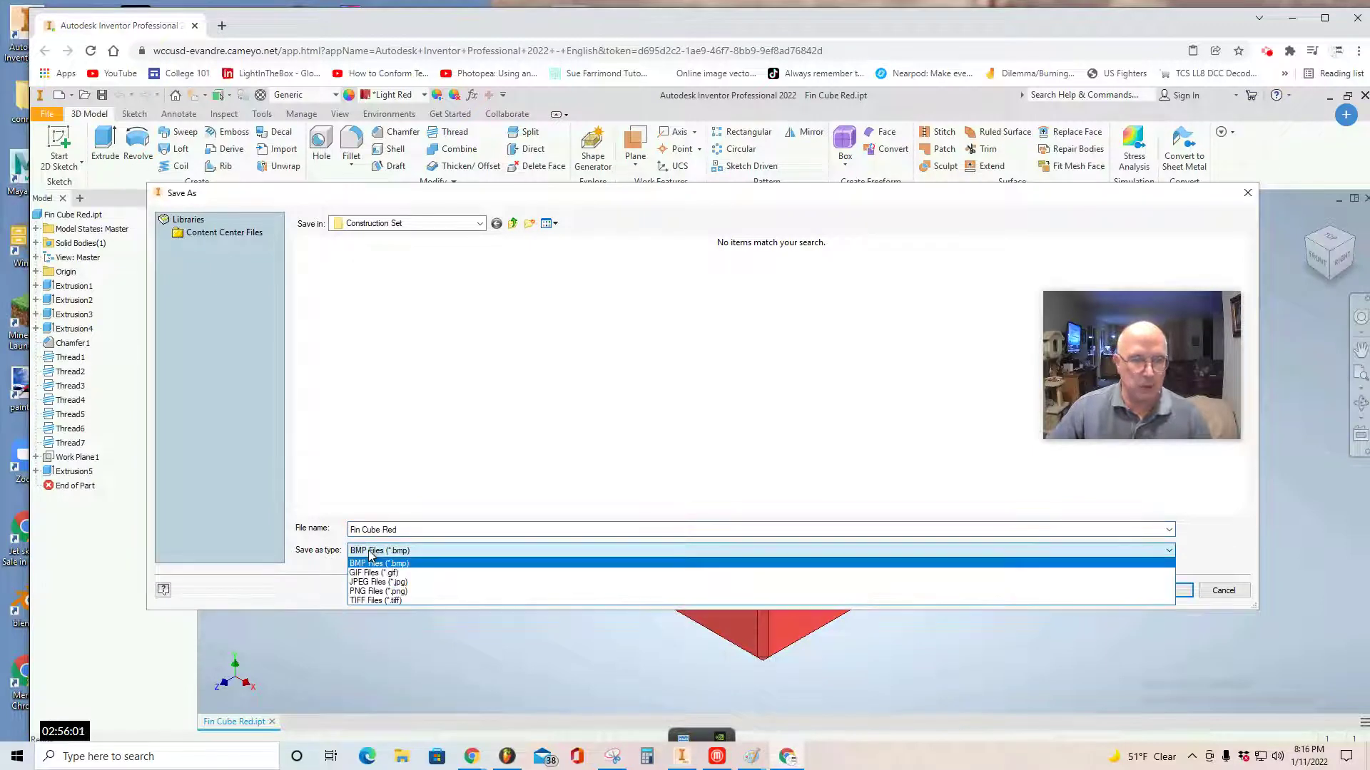
left_click(364, 591)
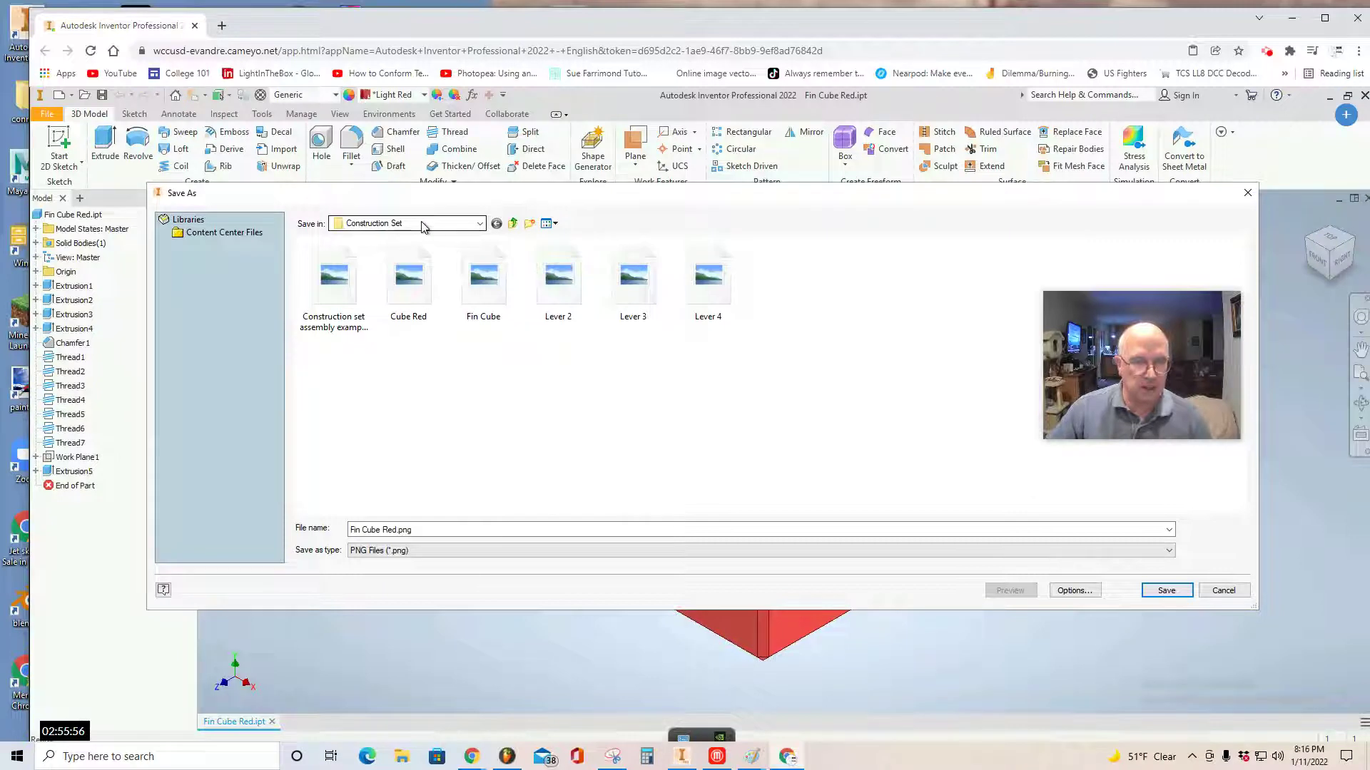
left_click(1169, 592)
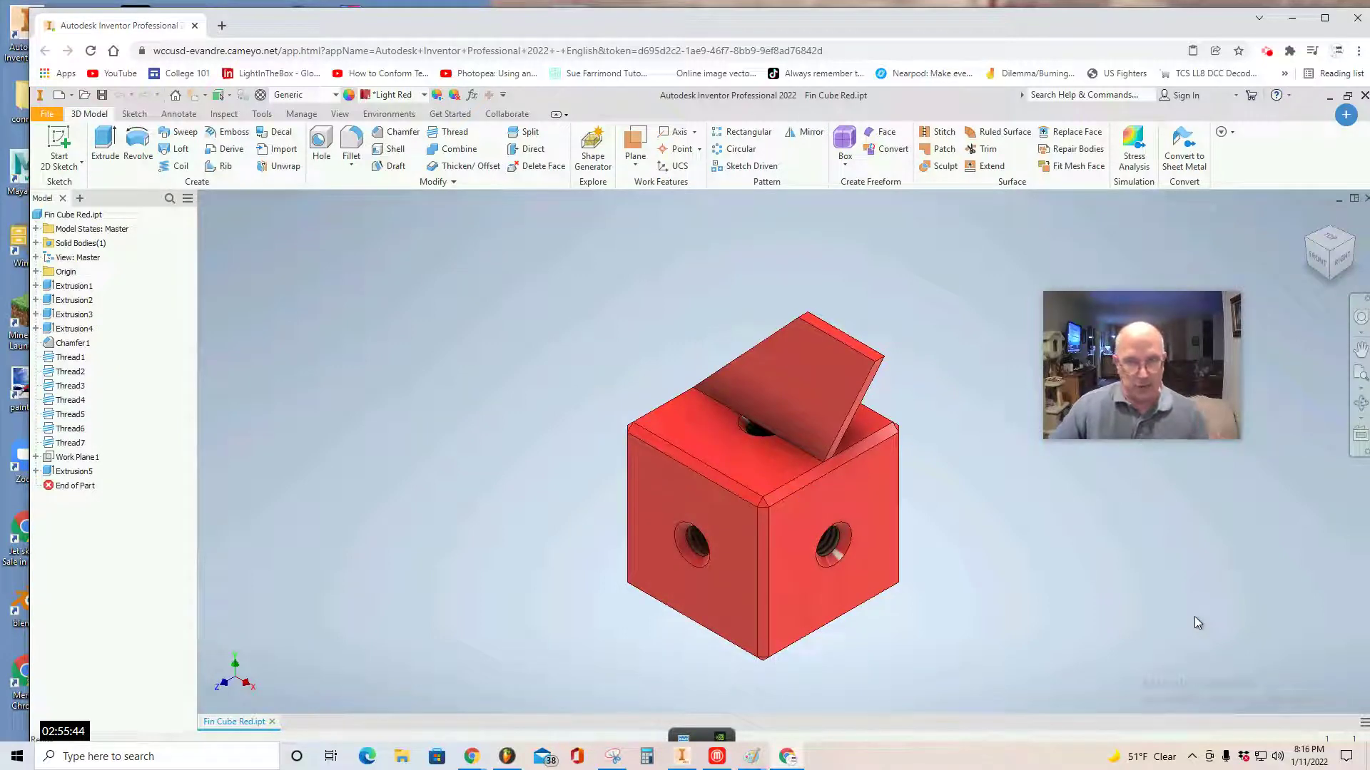
Delete the fin feature Extrusion5 together with its sketch.
right_click(48, 473)
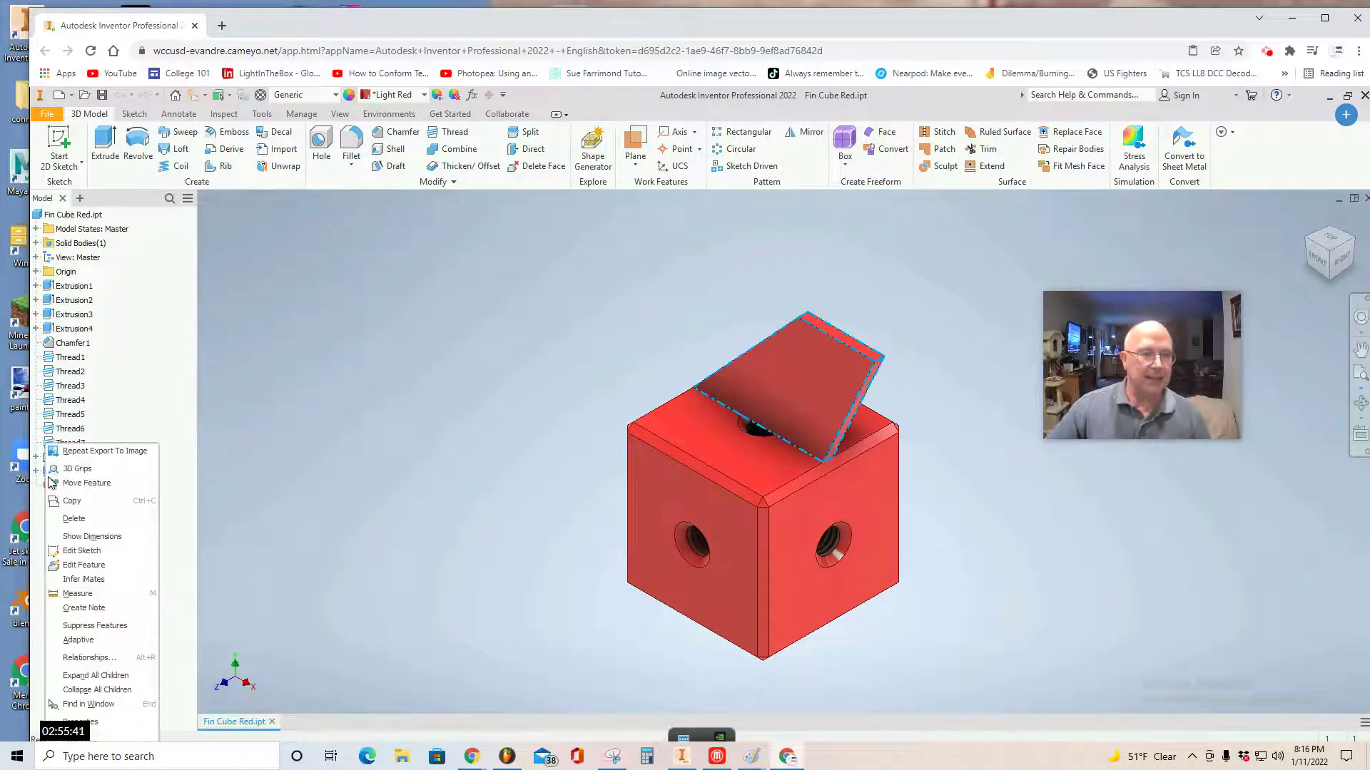
left_click(71, 519)
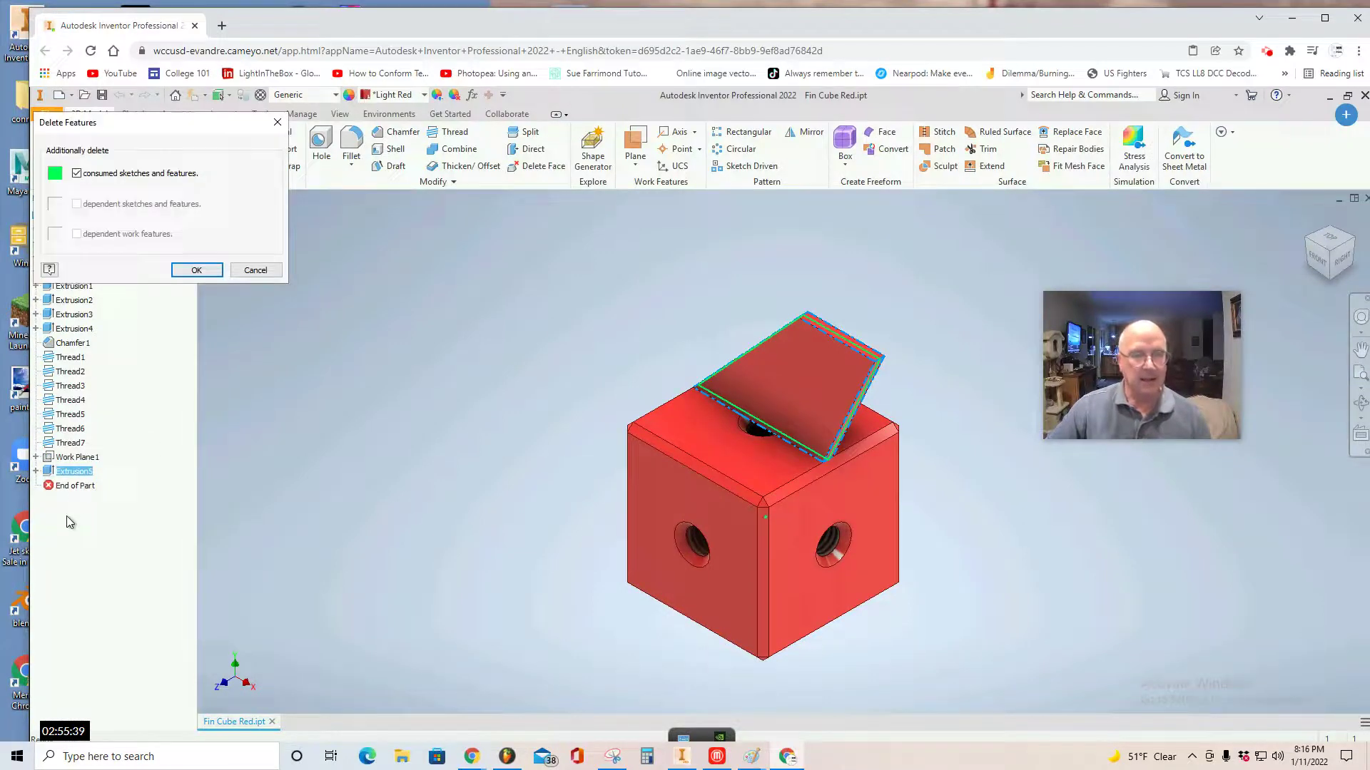
left_click(196, 270)
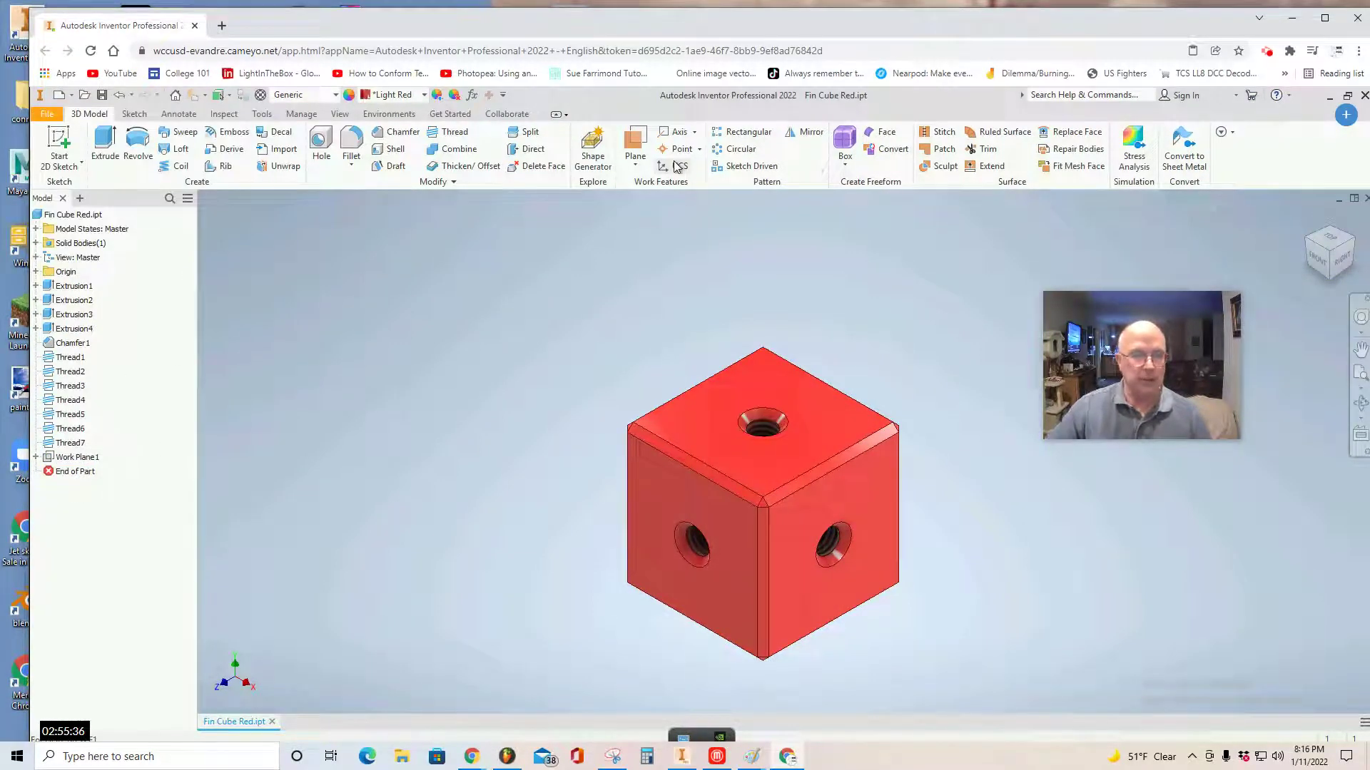
Turn Work Plane1's visibility back on and start a new 2D sketch.
right_click(47, 462)
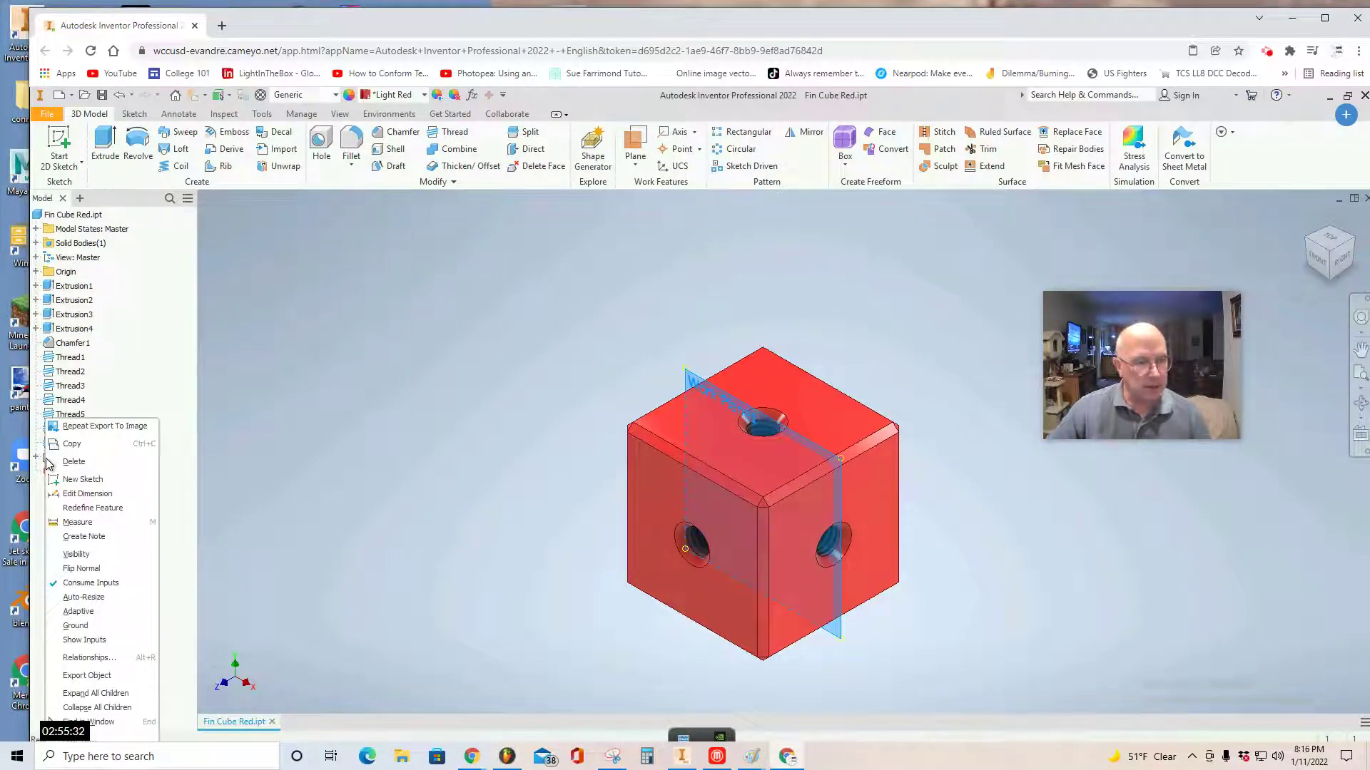
left_click(76, 555)
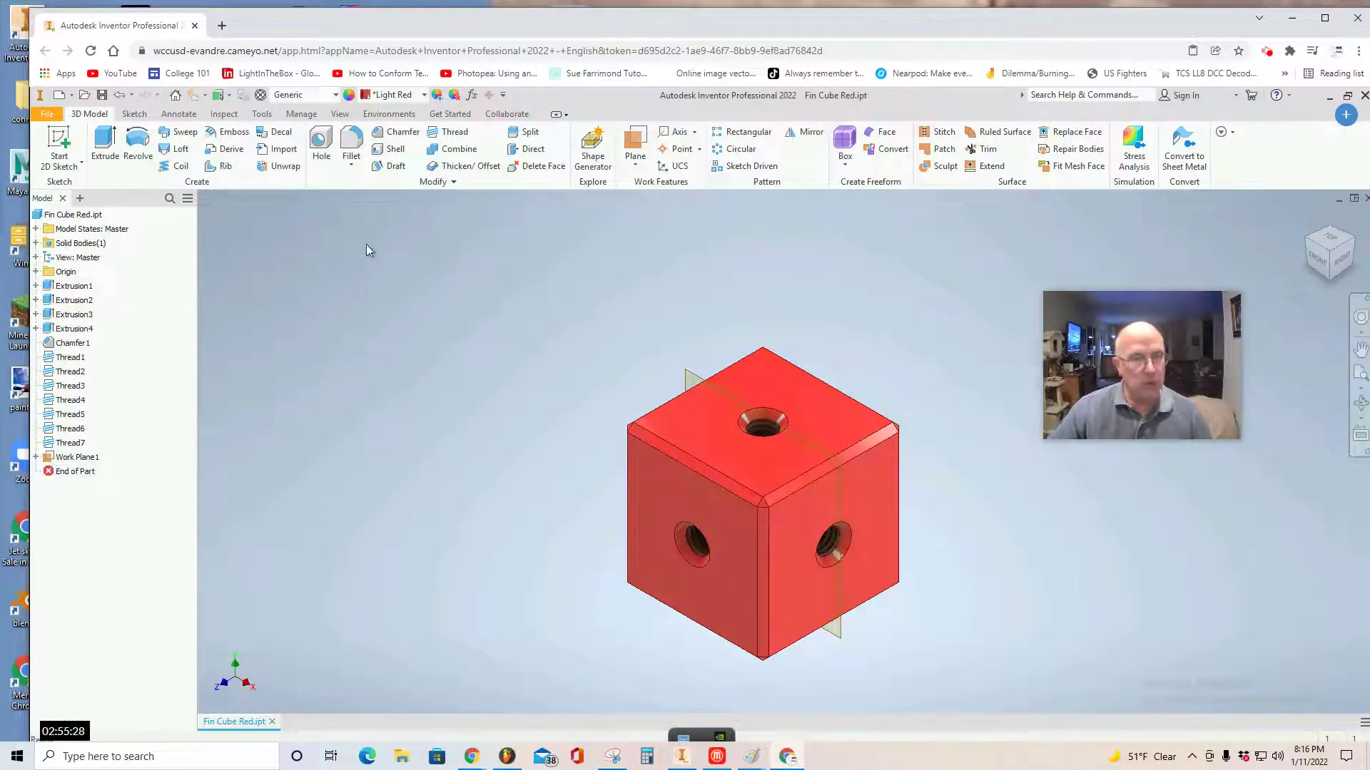
left_click(60, 148)
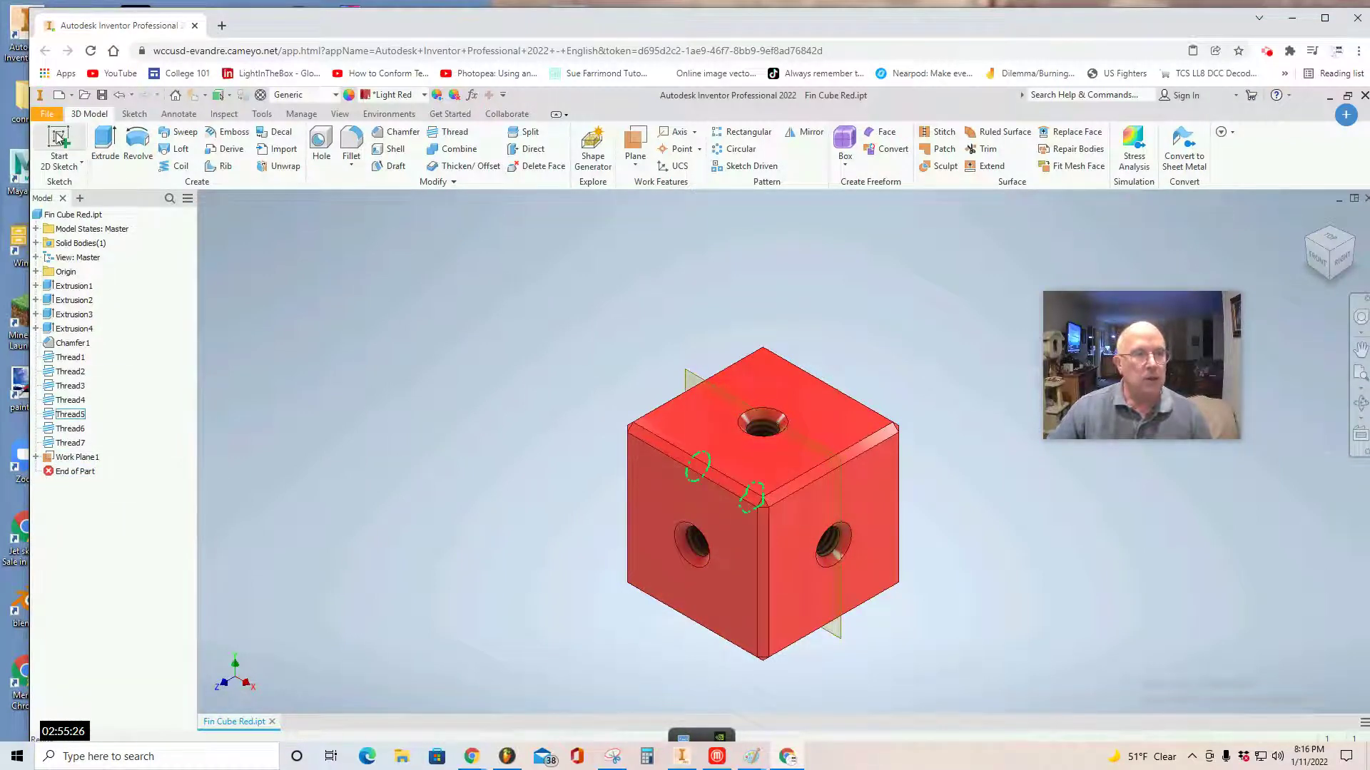
Sketch on Work Plane1, face it squarely, and draw a line across the cube's face.
left_click(702, 386)
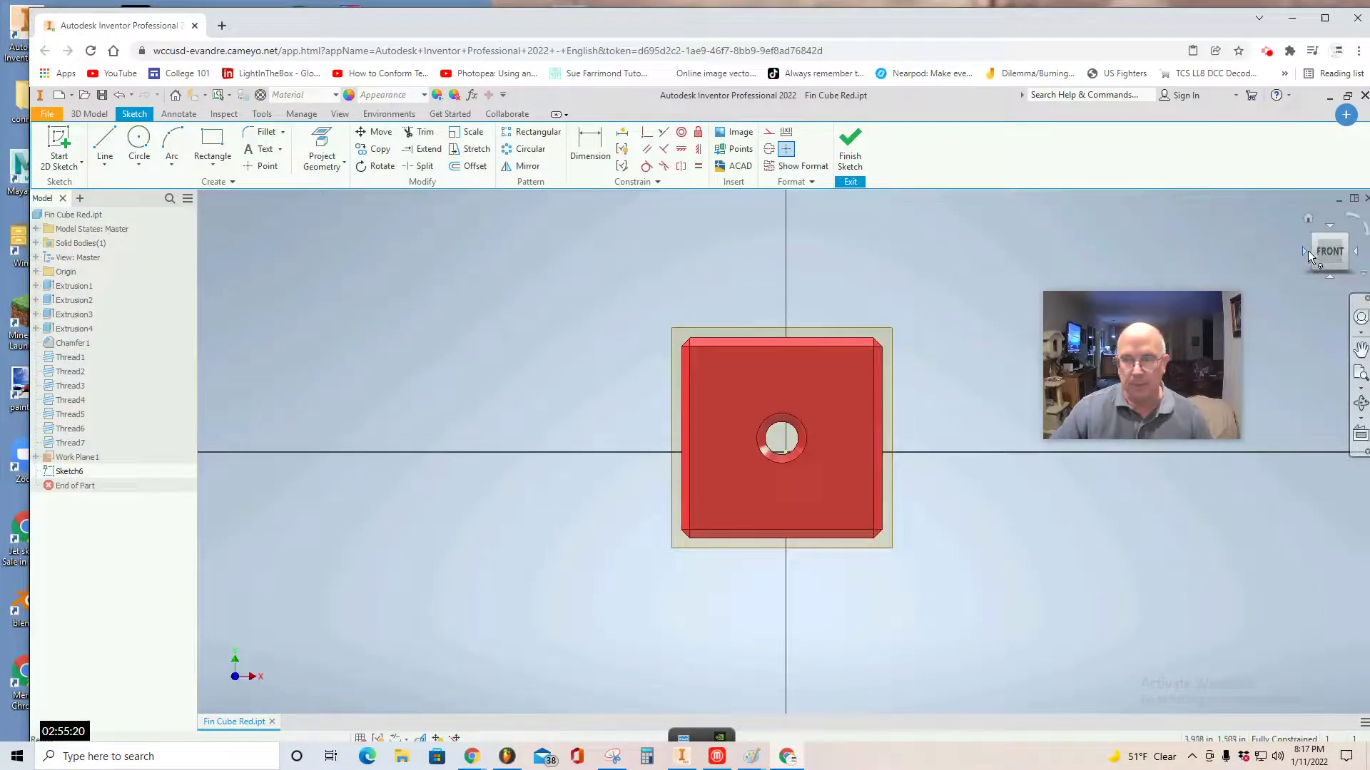
left_click(1310, 254)
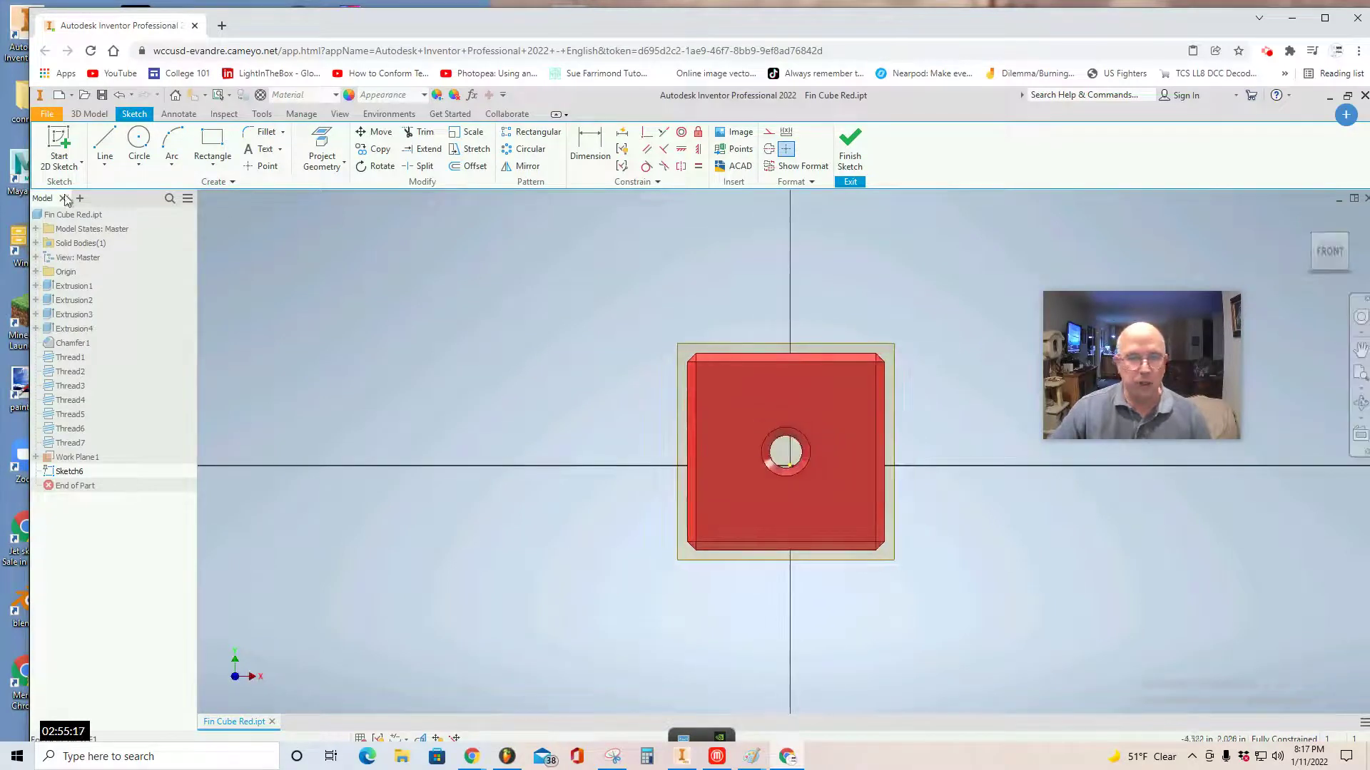
left_click(104, 142)
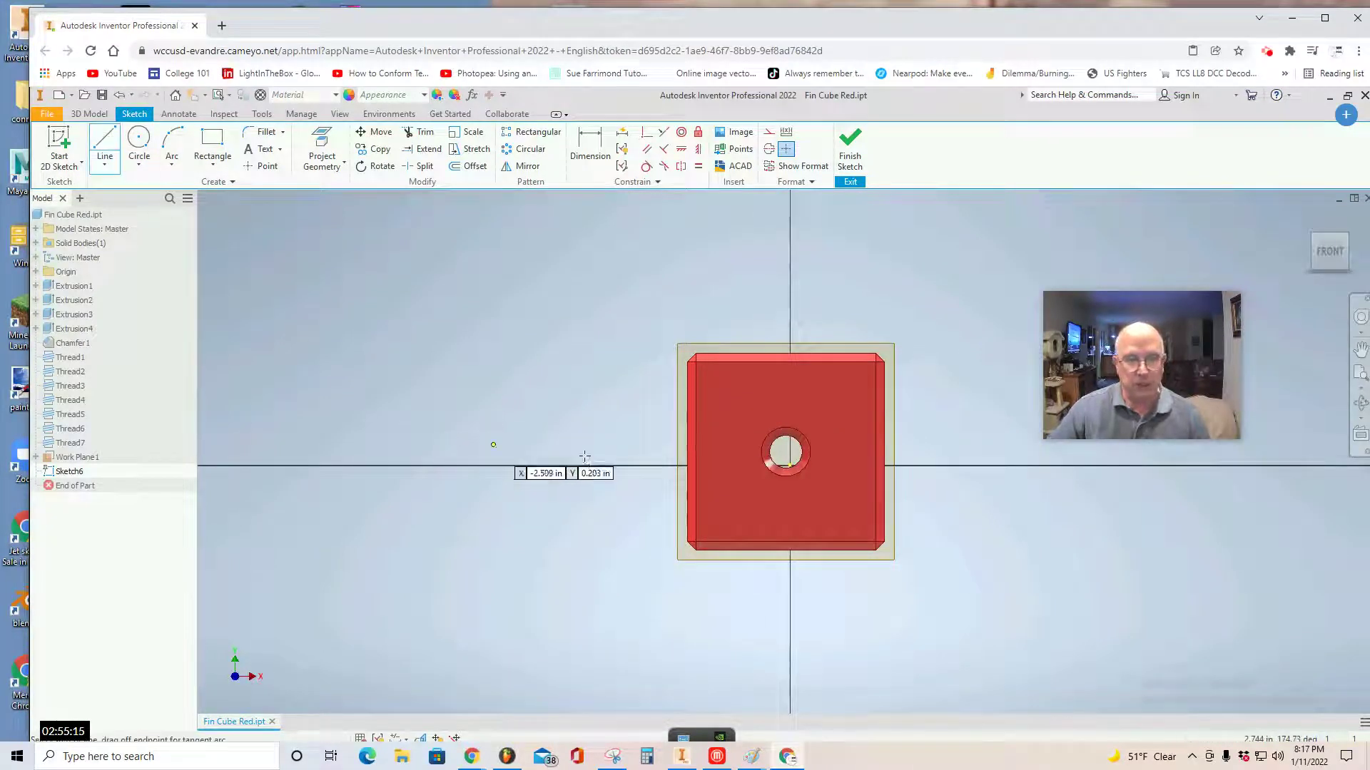
left_click(663, 451)
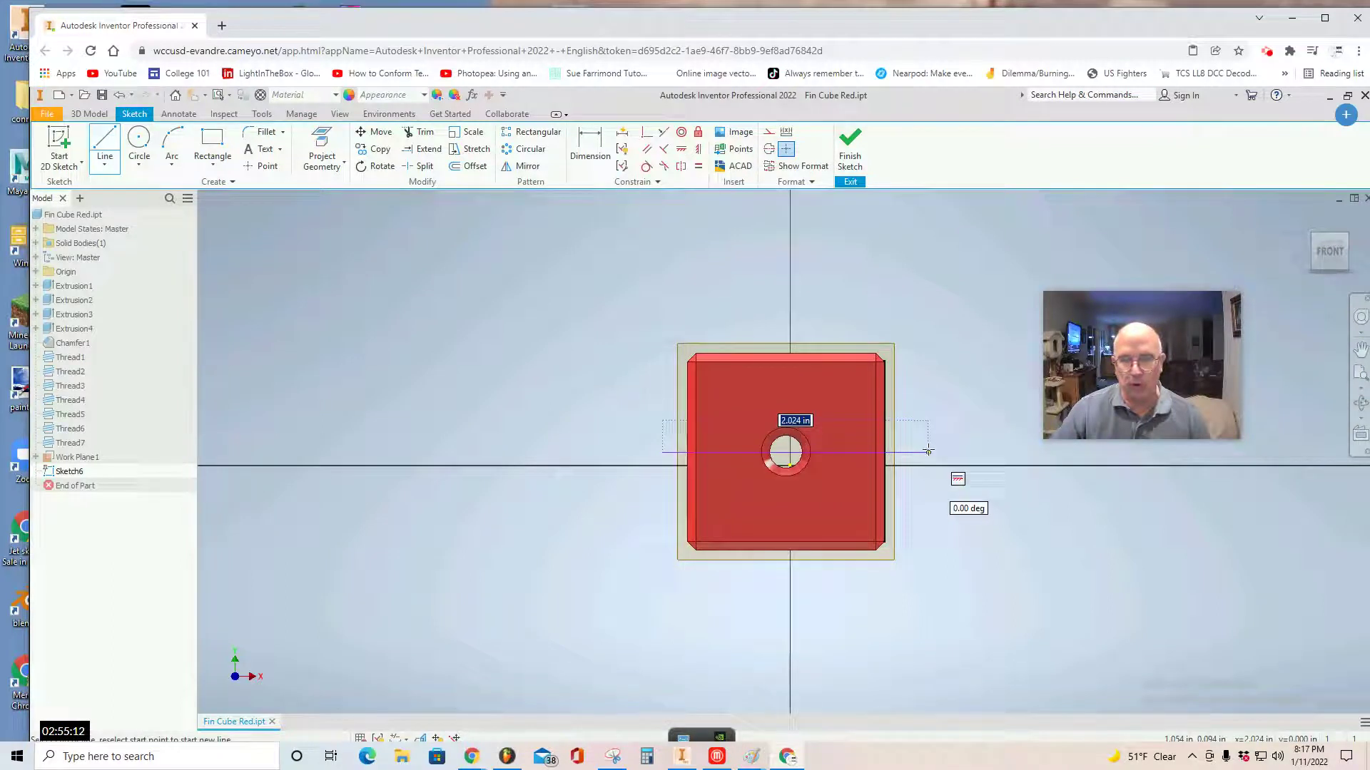
left_click(886, 442)
left_click(916, 419)
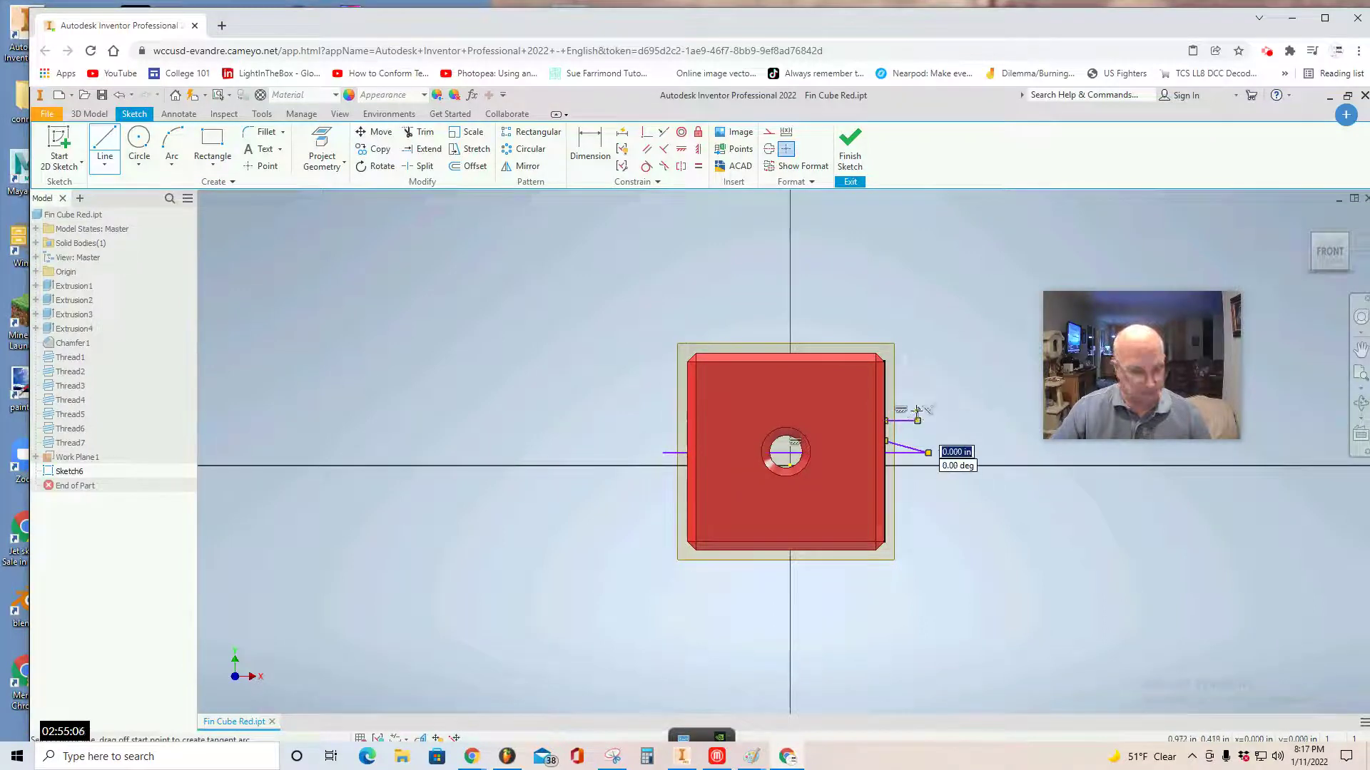
key("Escape")
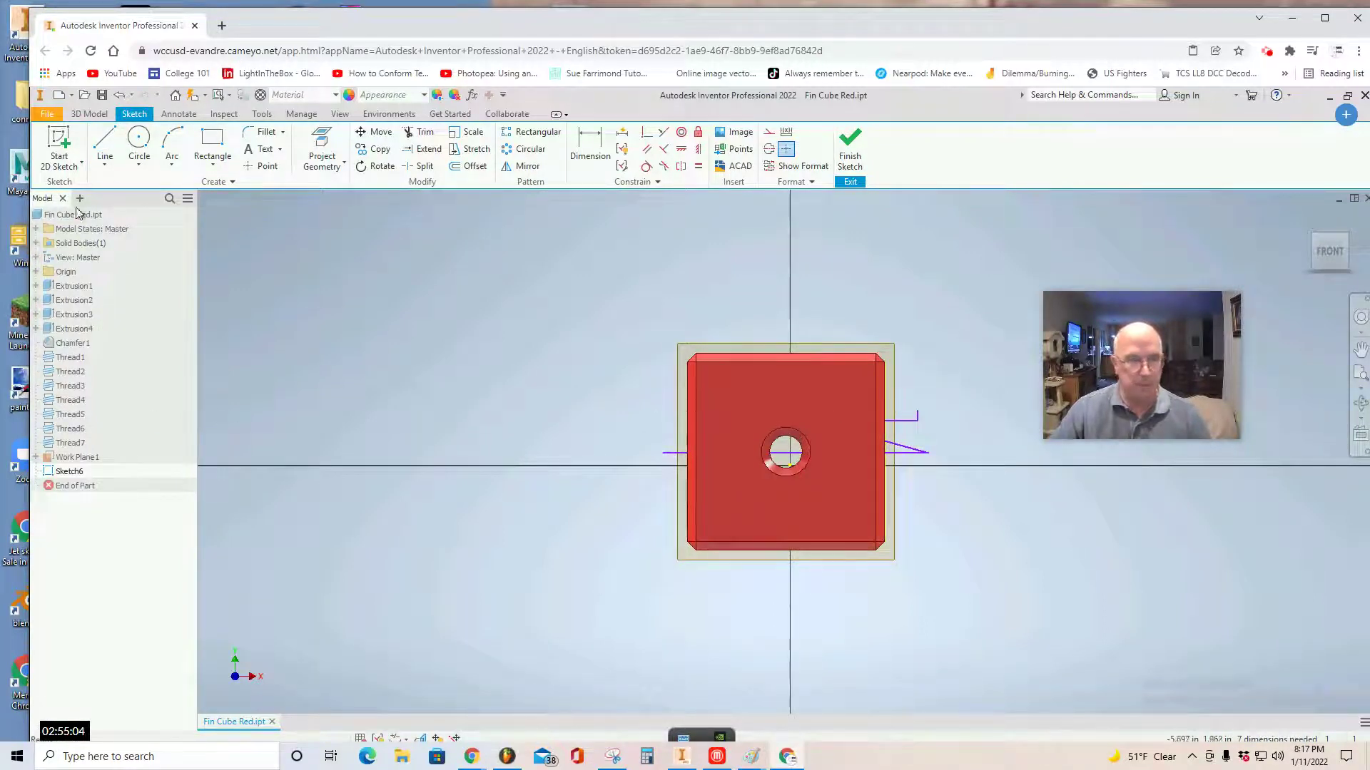
Add a short line segment at the cube's left edge.
left_click(105, 146)
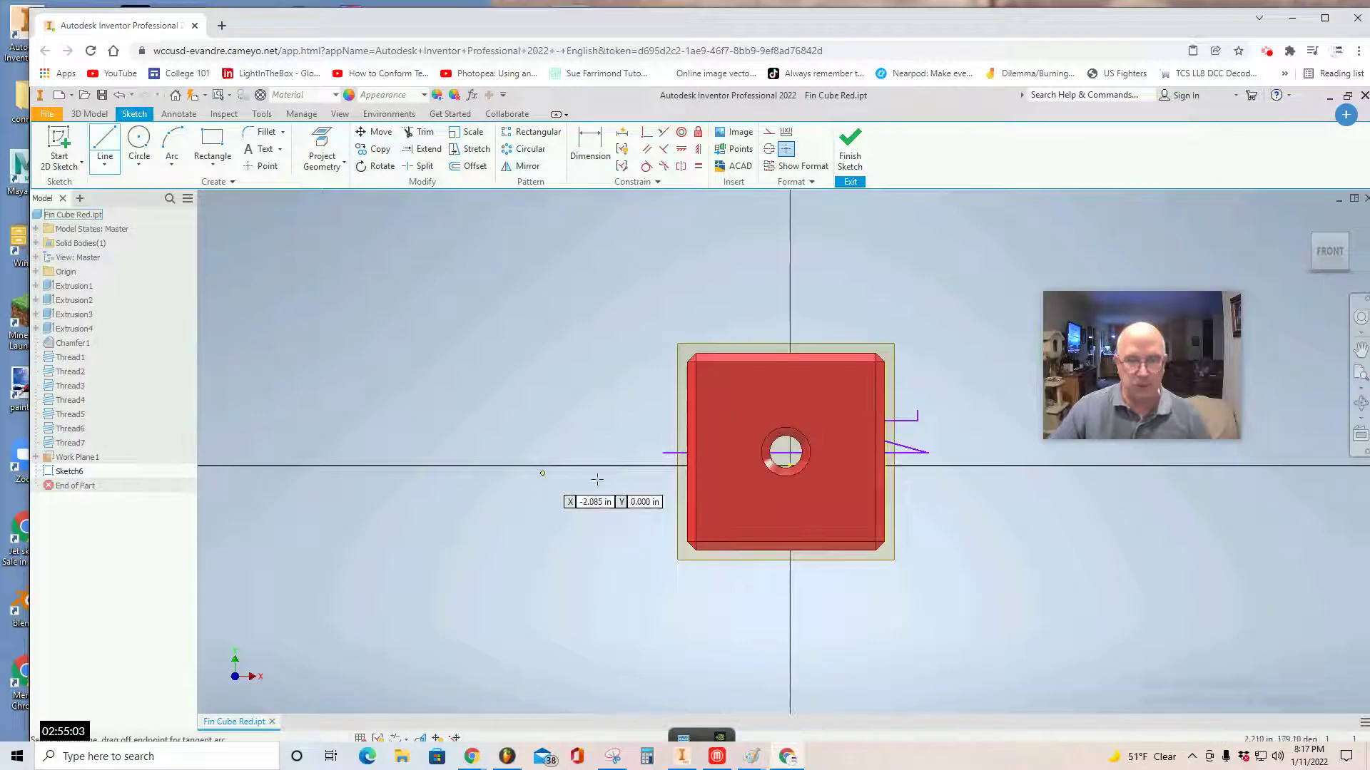
left_click(663, 453)
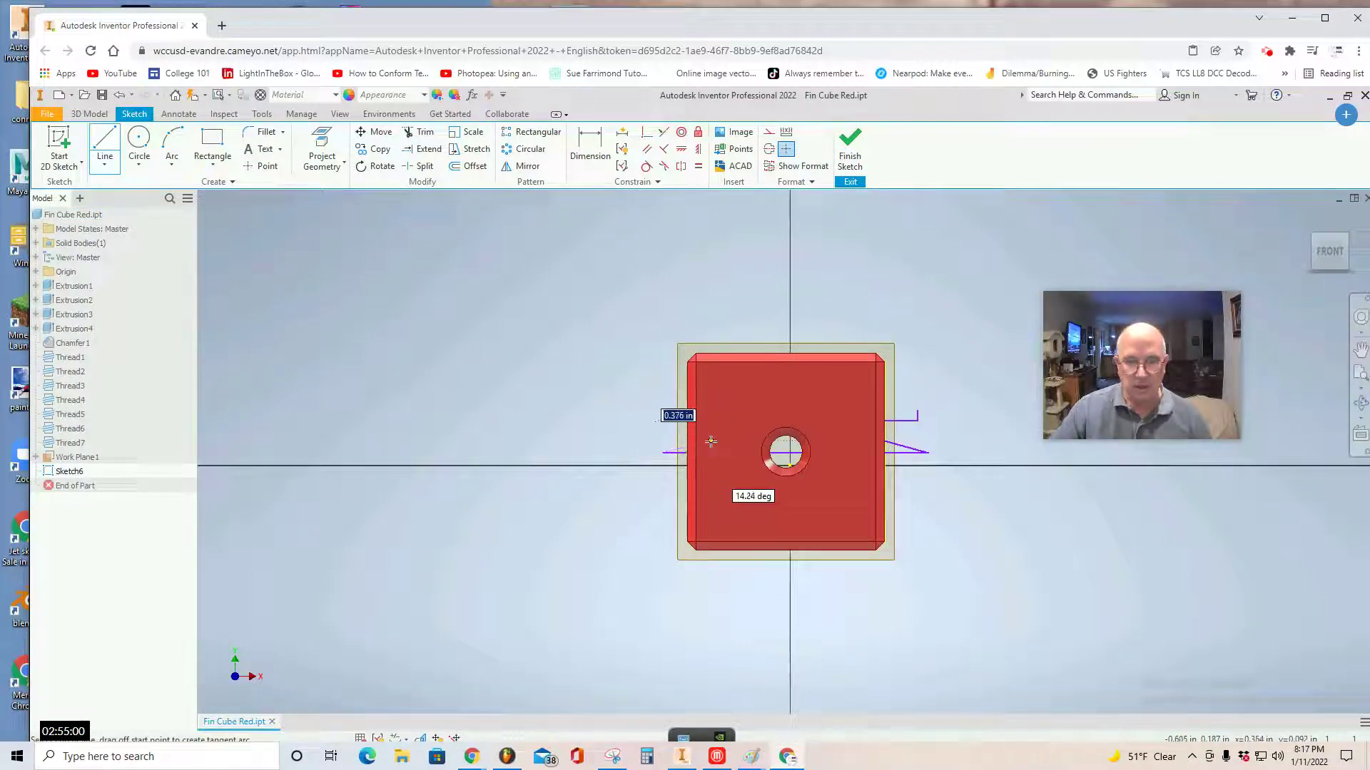
left_click(687, 453)
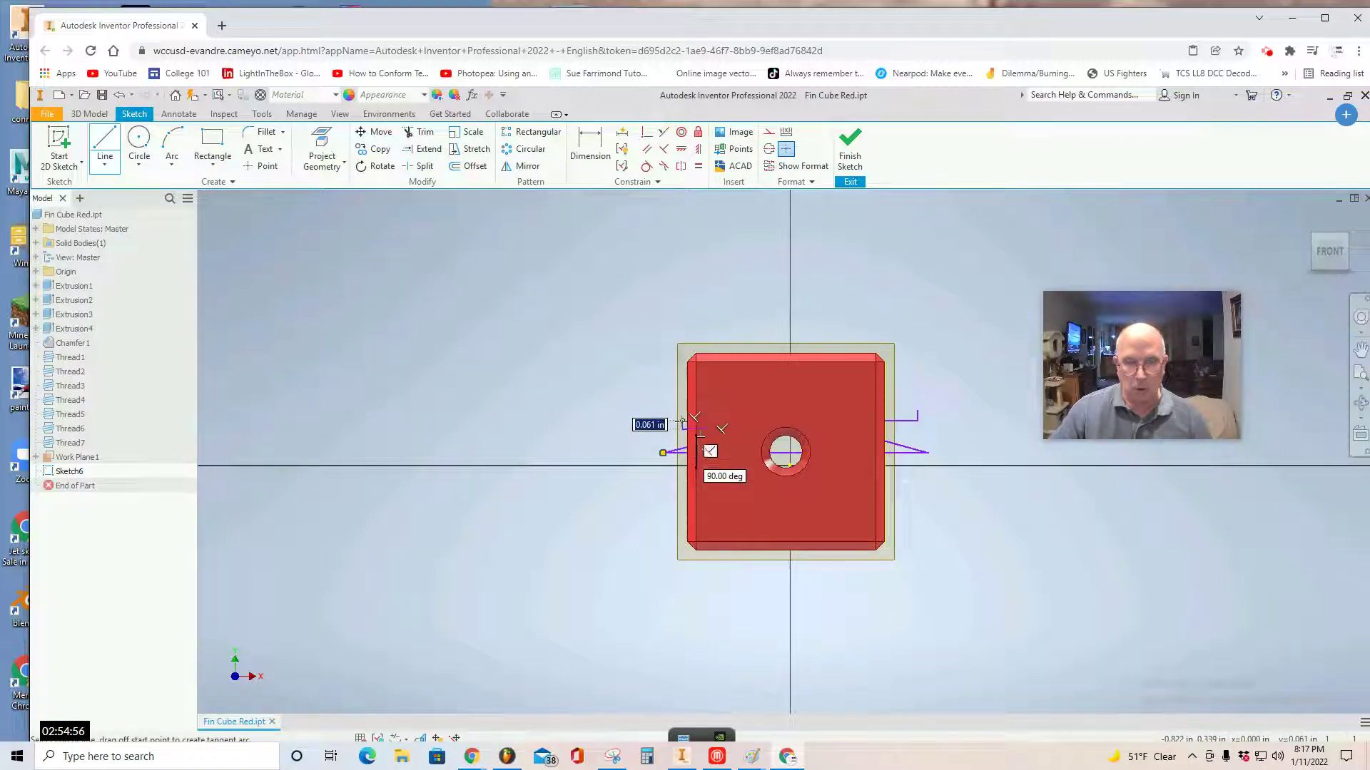
left_click(681, 423)
Draw a three-point arc ending on the right line's endpoint to top the nacelle profile.
key("Escape")
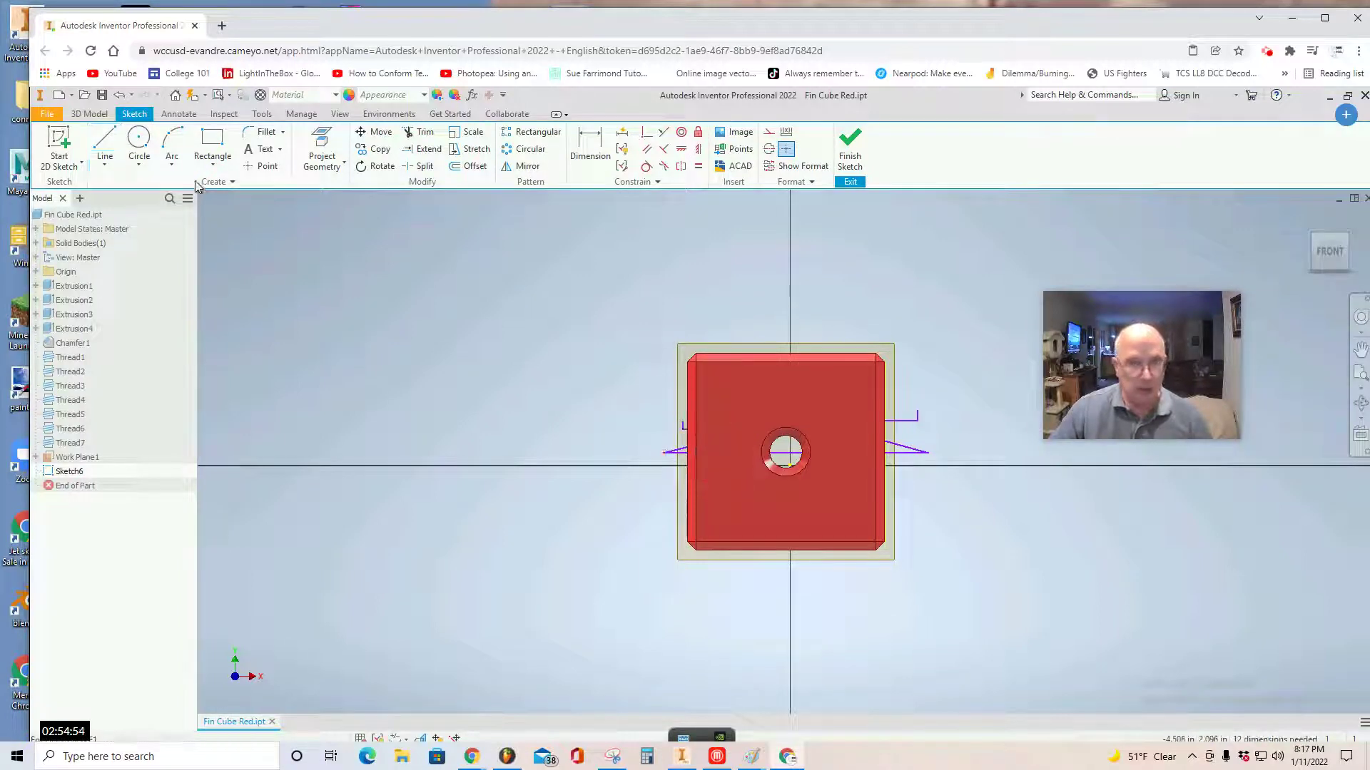
left_click(172, 150)
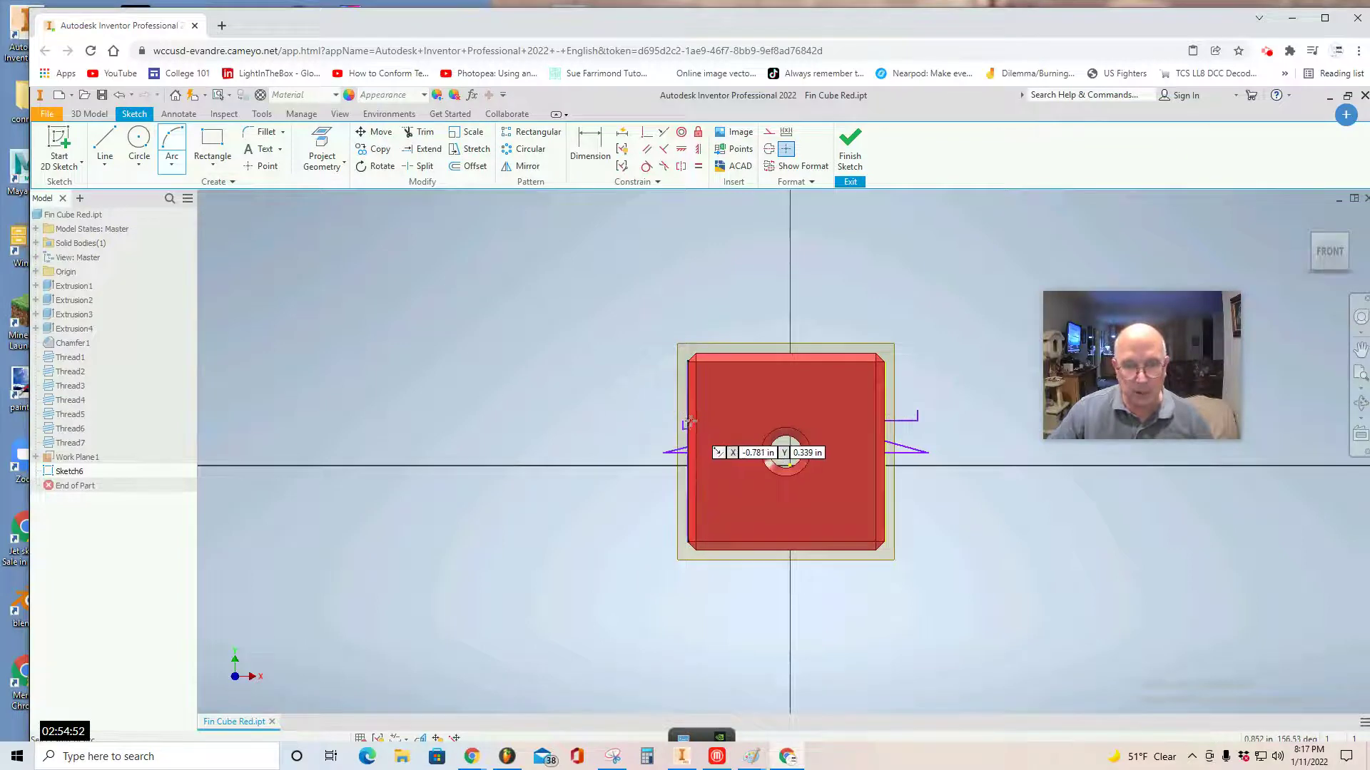
left_click(786, 450)
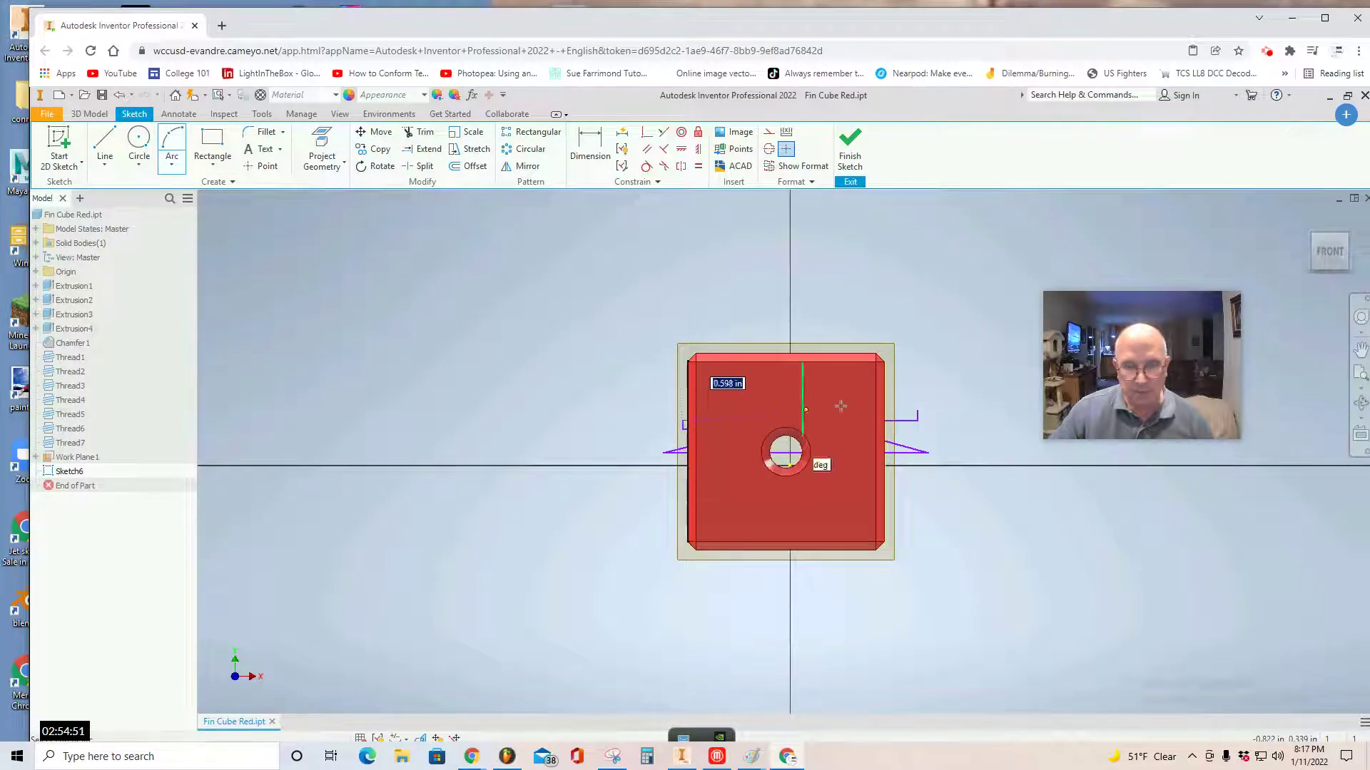
left_click(918, 412)
key("Escape")
Finish Sketch6, view from the LEFT, and drag Work Plane1's offset from 0.750 to 2.125 in.
left_click(849, 147)
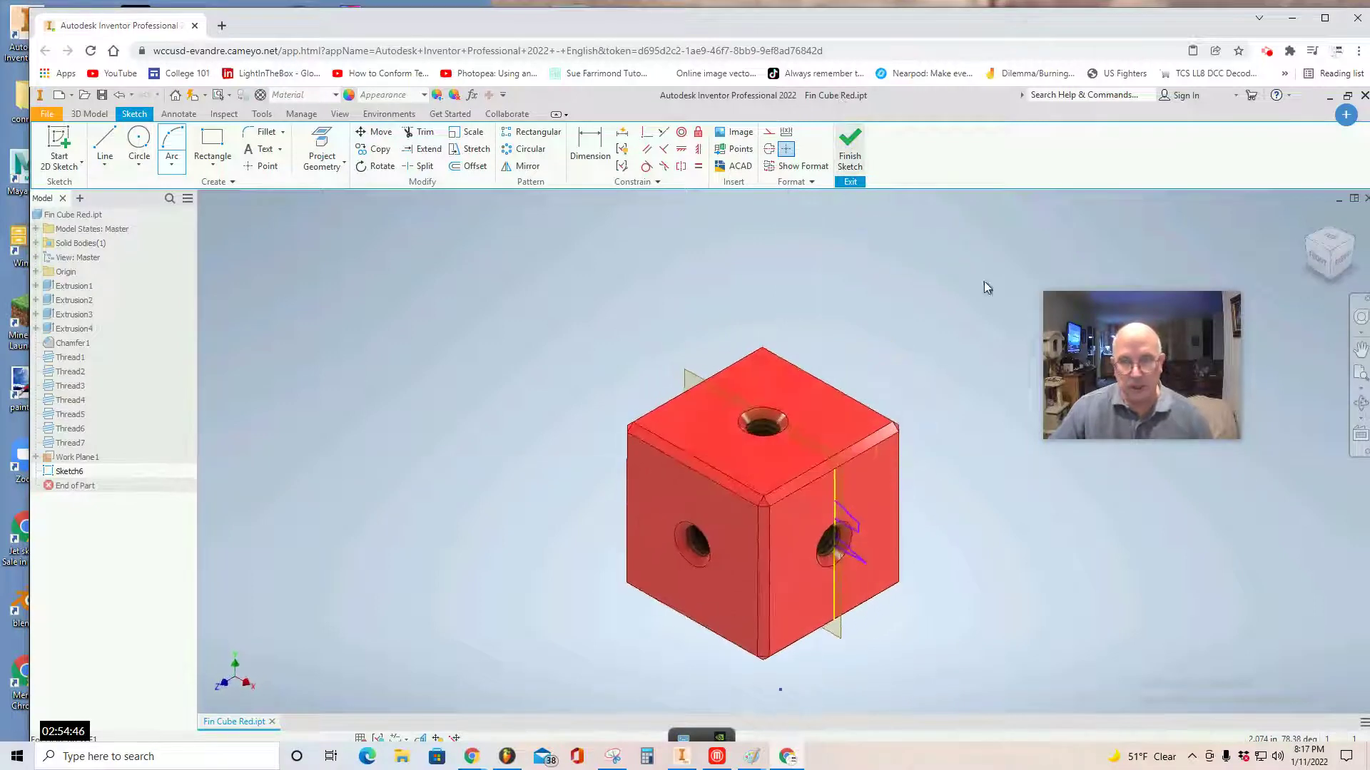
left_click(1317, 258)
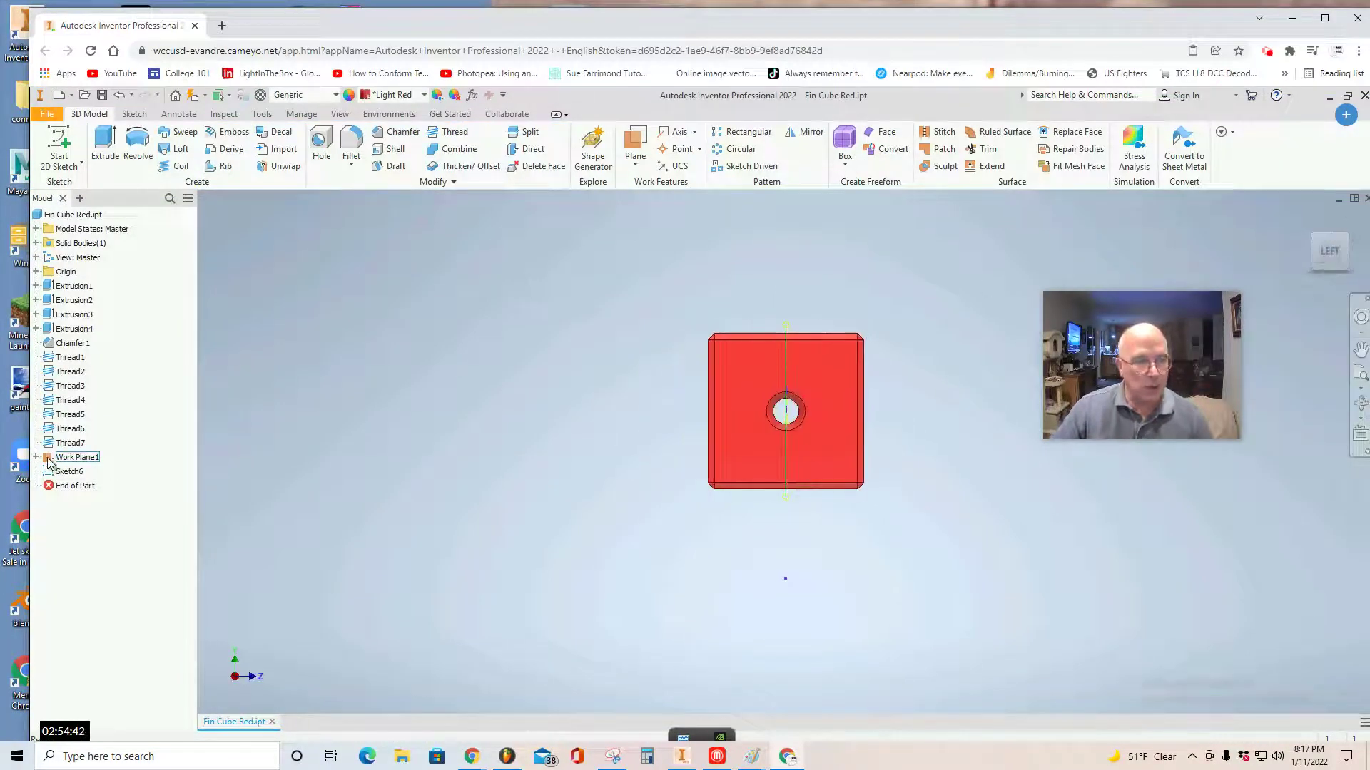
double_click(79, 457)
left_click_drag(802, 455, 991, 480)
Commit the 2.125 in plane offset and view the profile from the front.
left_click(1008, 486)
left_click(1335, 258)
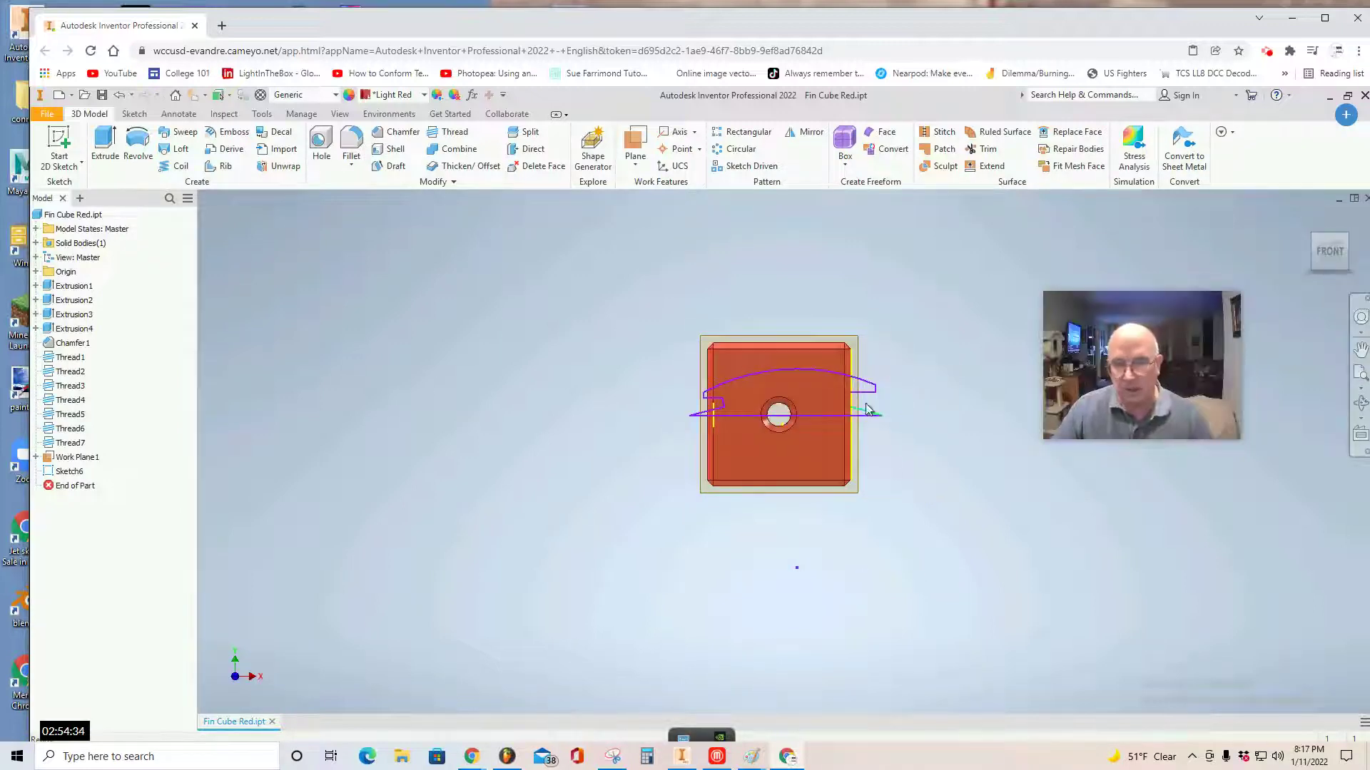
scroll(859, 404, "up", 5)
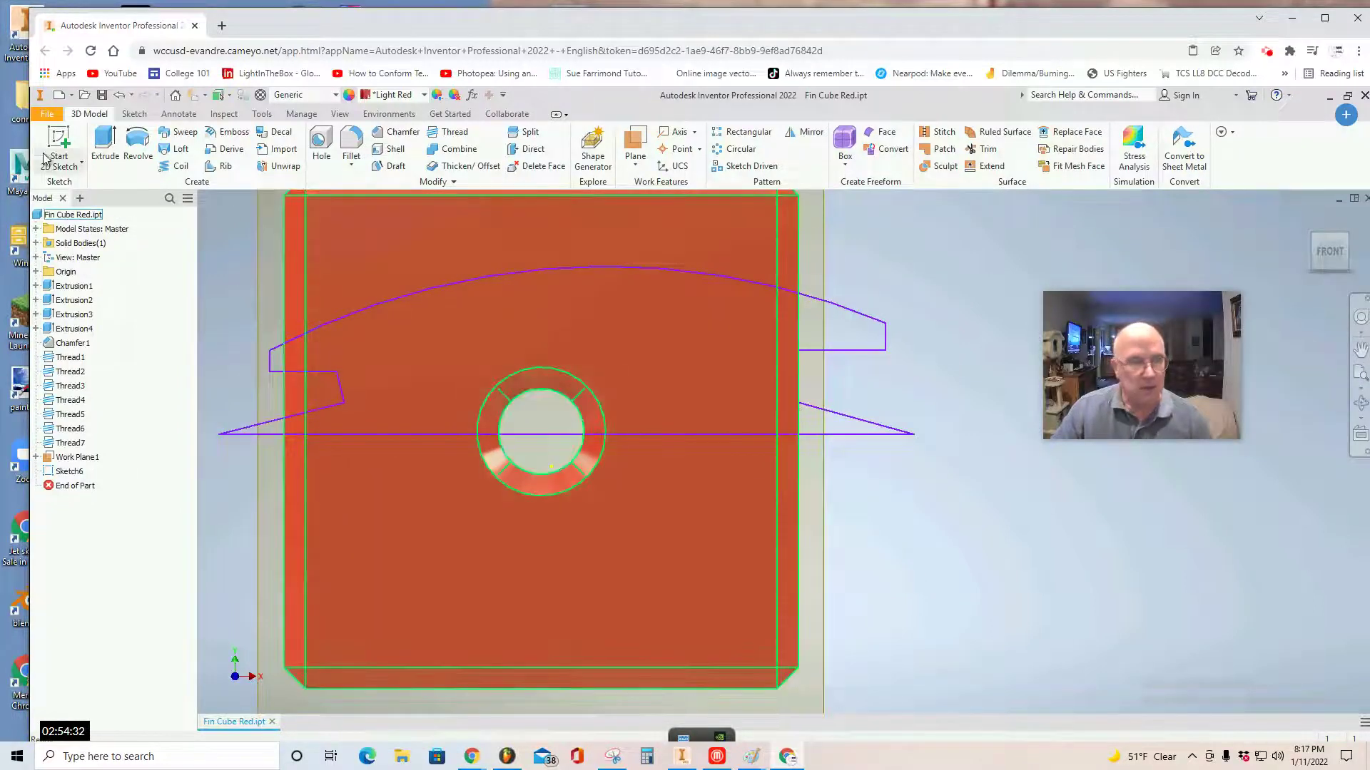
Add a short vertical line at the profile's right corner in Sketch6 and finish the sketch.
left_click(69, 471)
left_click(105, 147)
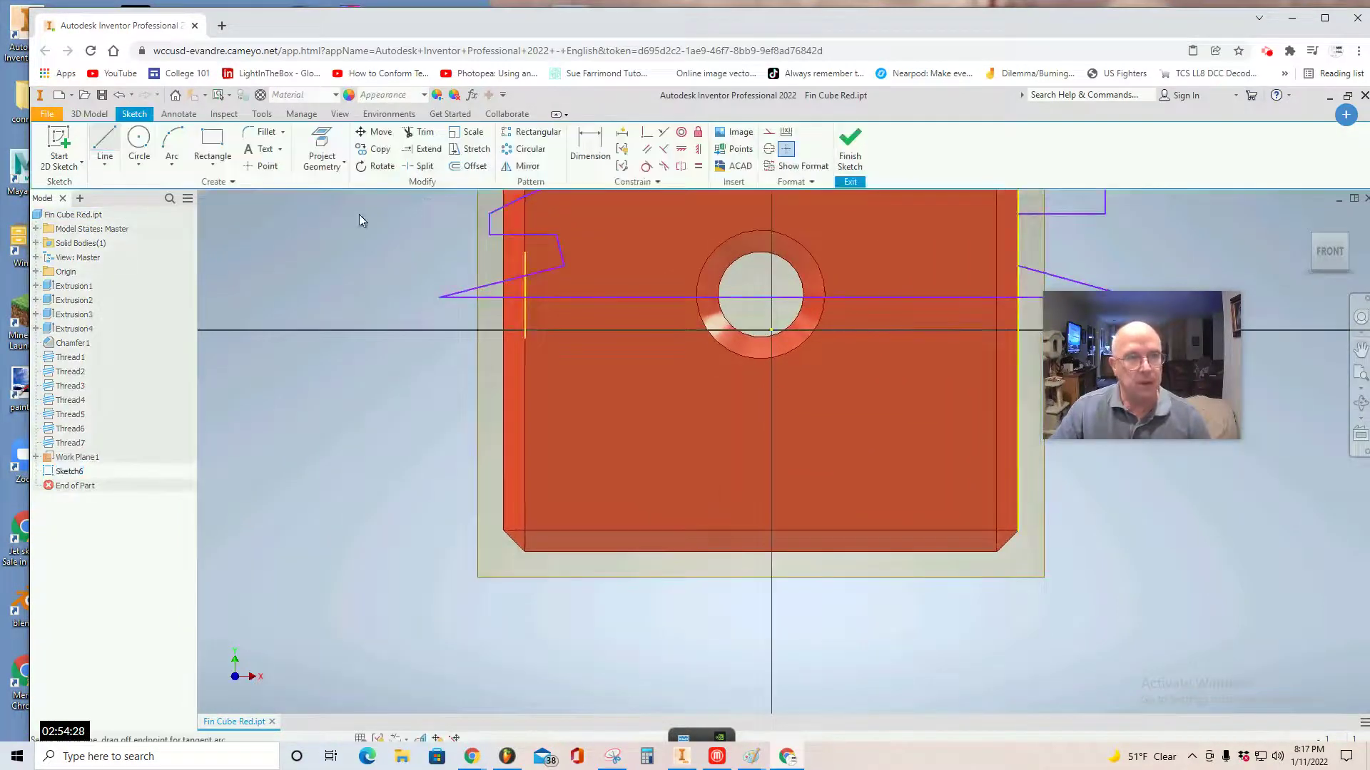
left_click(1018, 213)
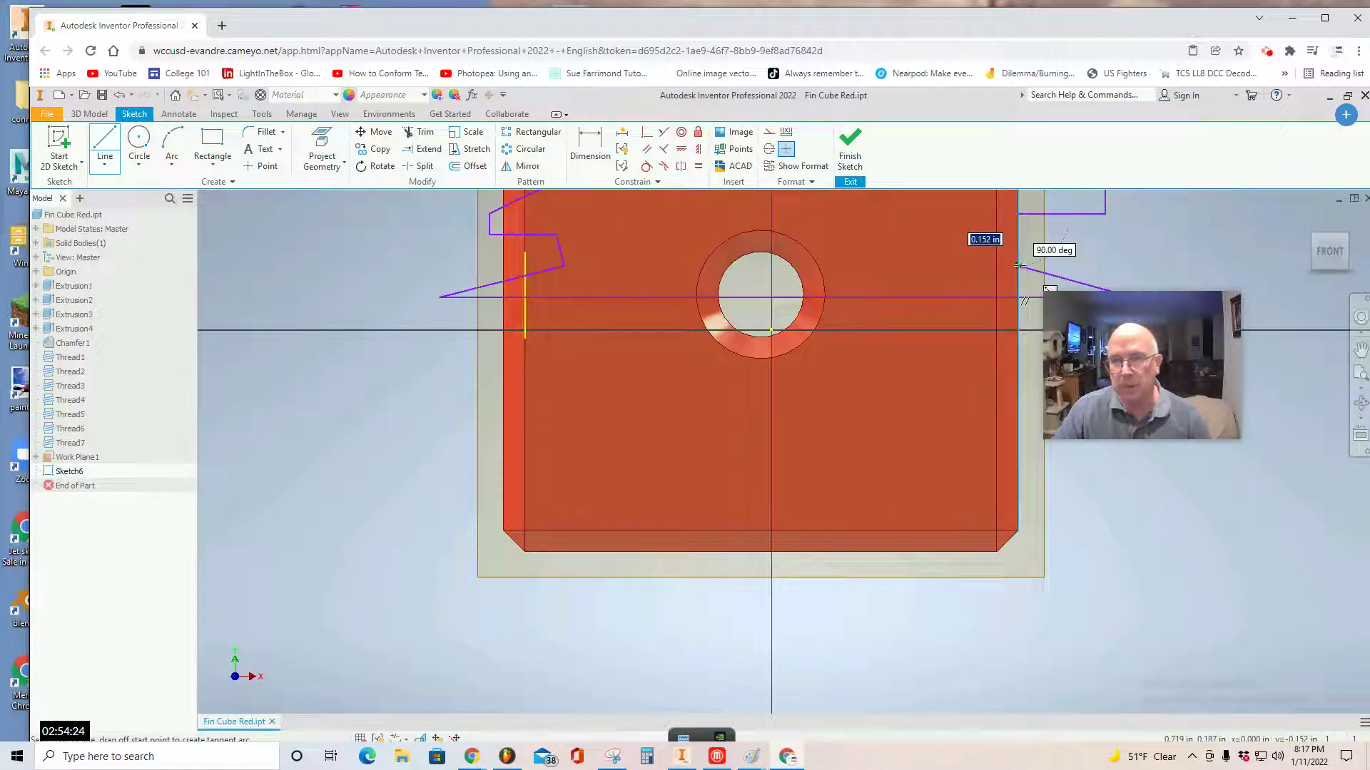
left_click(1018, 266)
key("Escape")
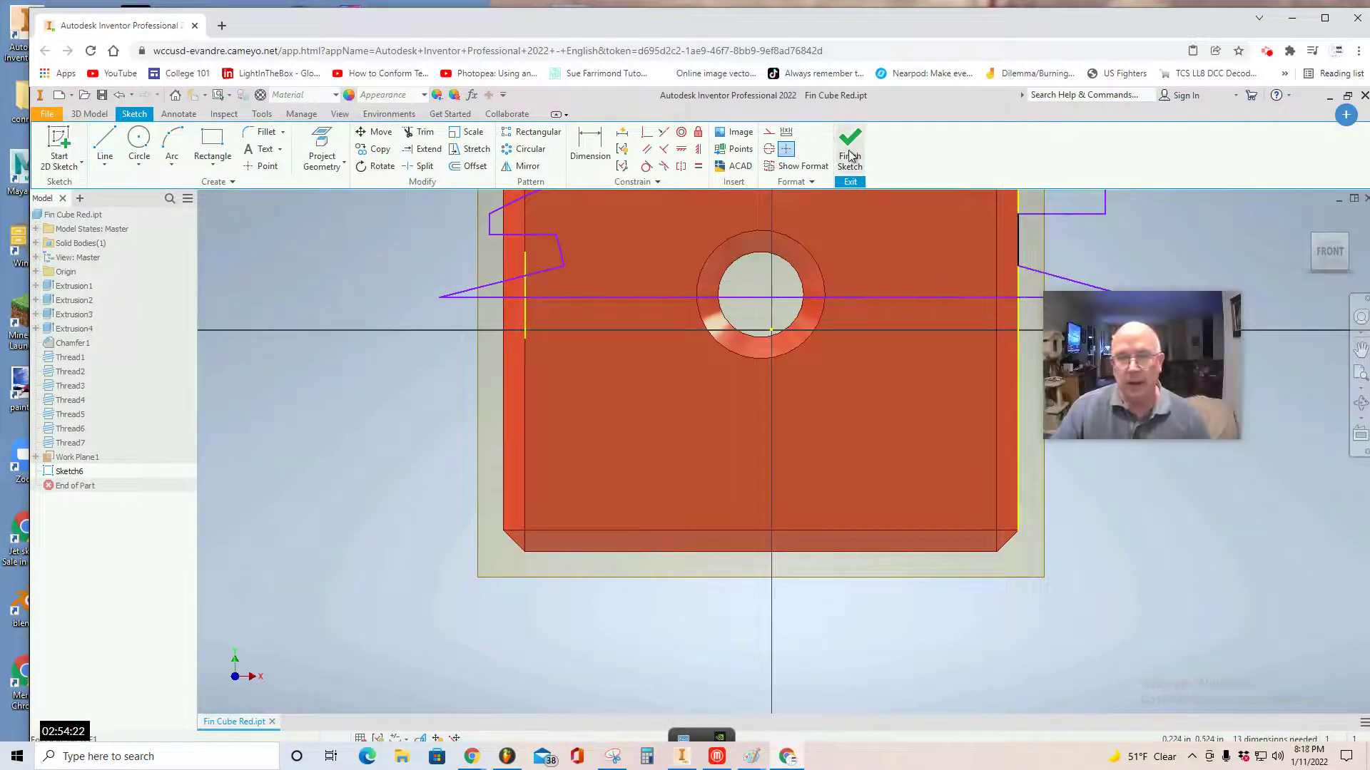
left_click(850, 156)
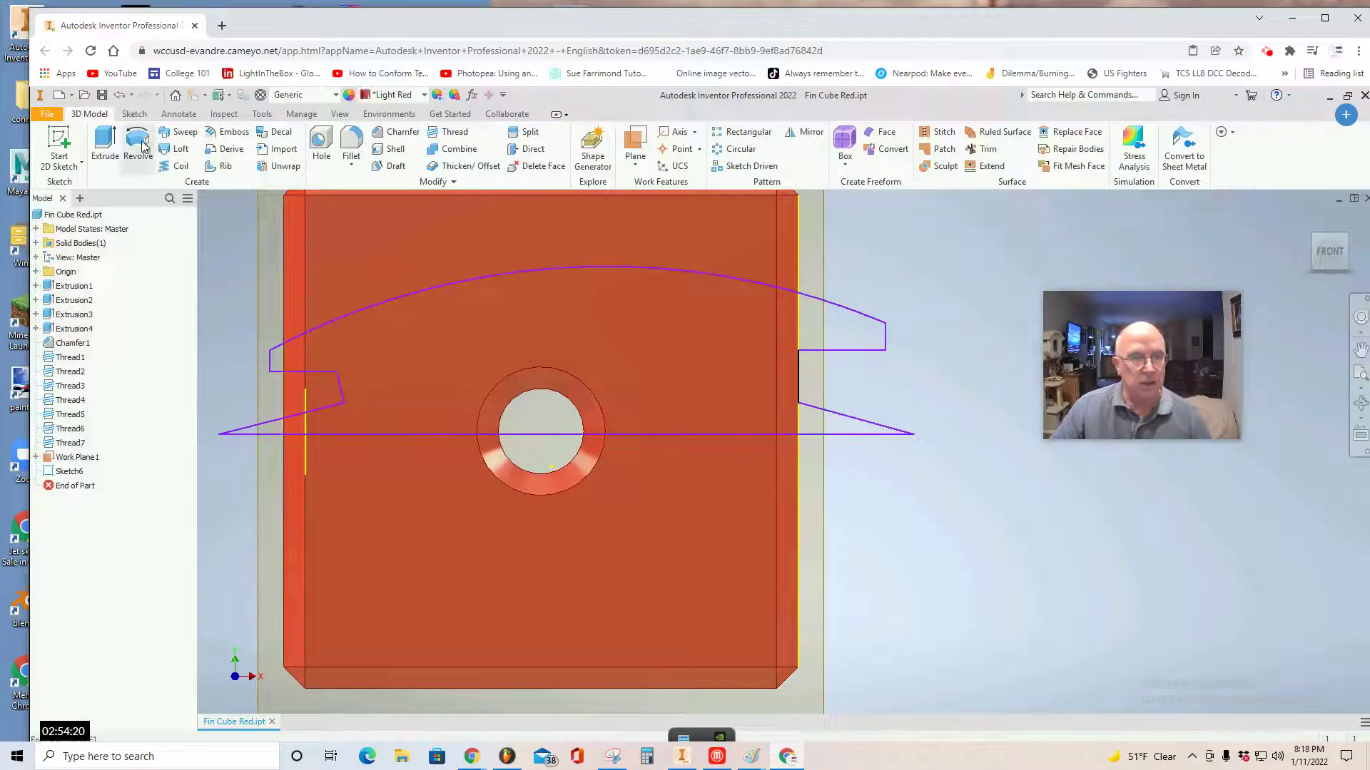
Revolve the three Sketch6 profile regions 360° about the sketch line to create Revolution1.
left_click(650, 326)
left_click(849, 335)
left_click(821, 426)
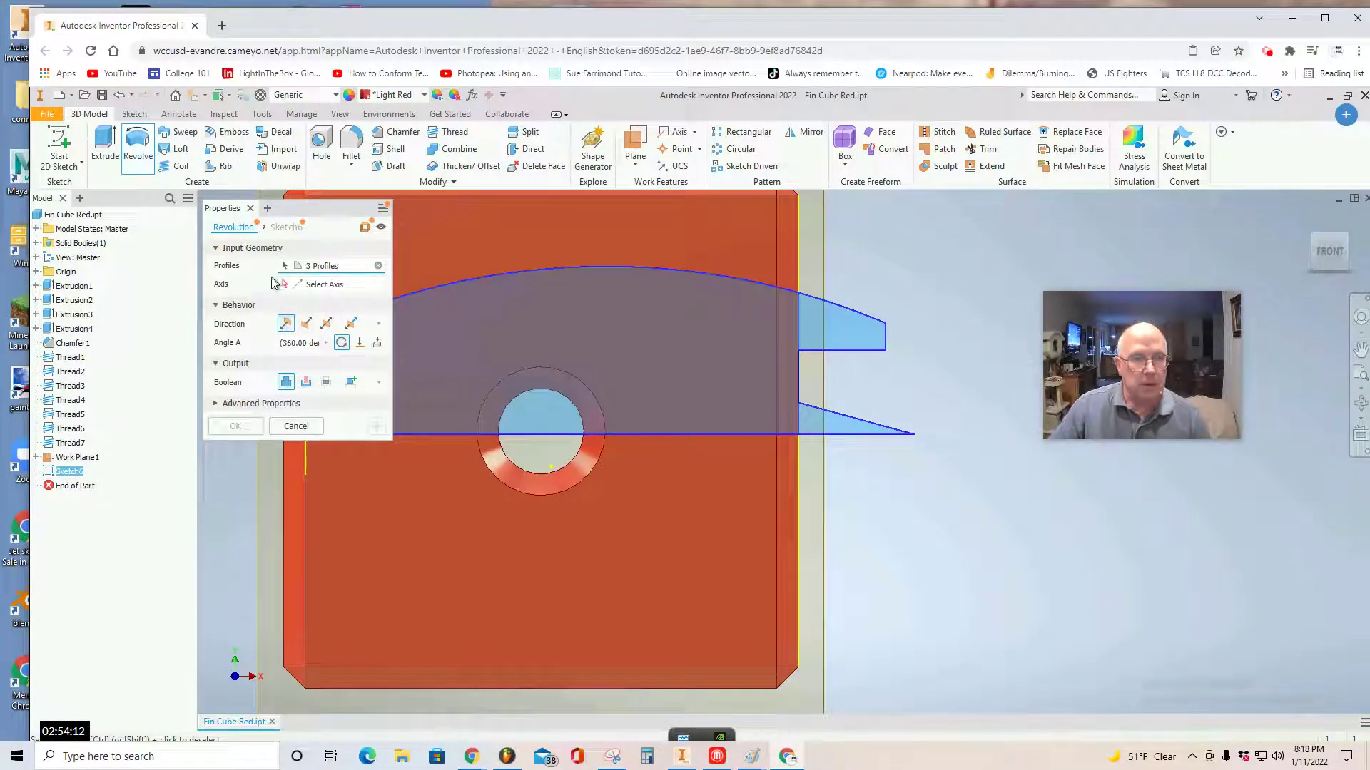
left_click(314, 286)
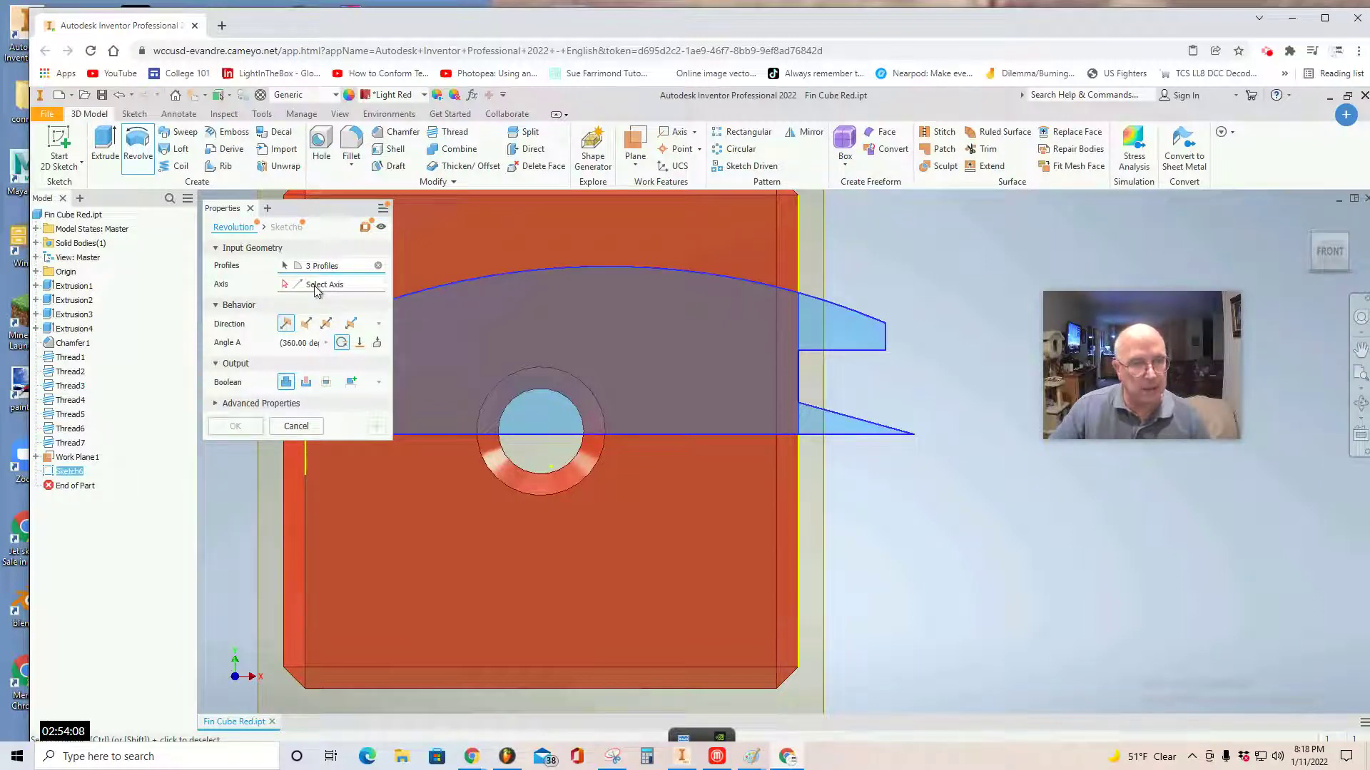
left_click(431, 434)
left_click(237, 427)
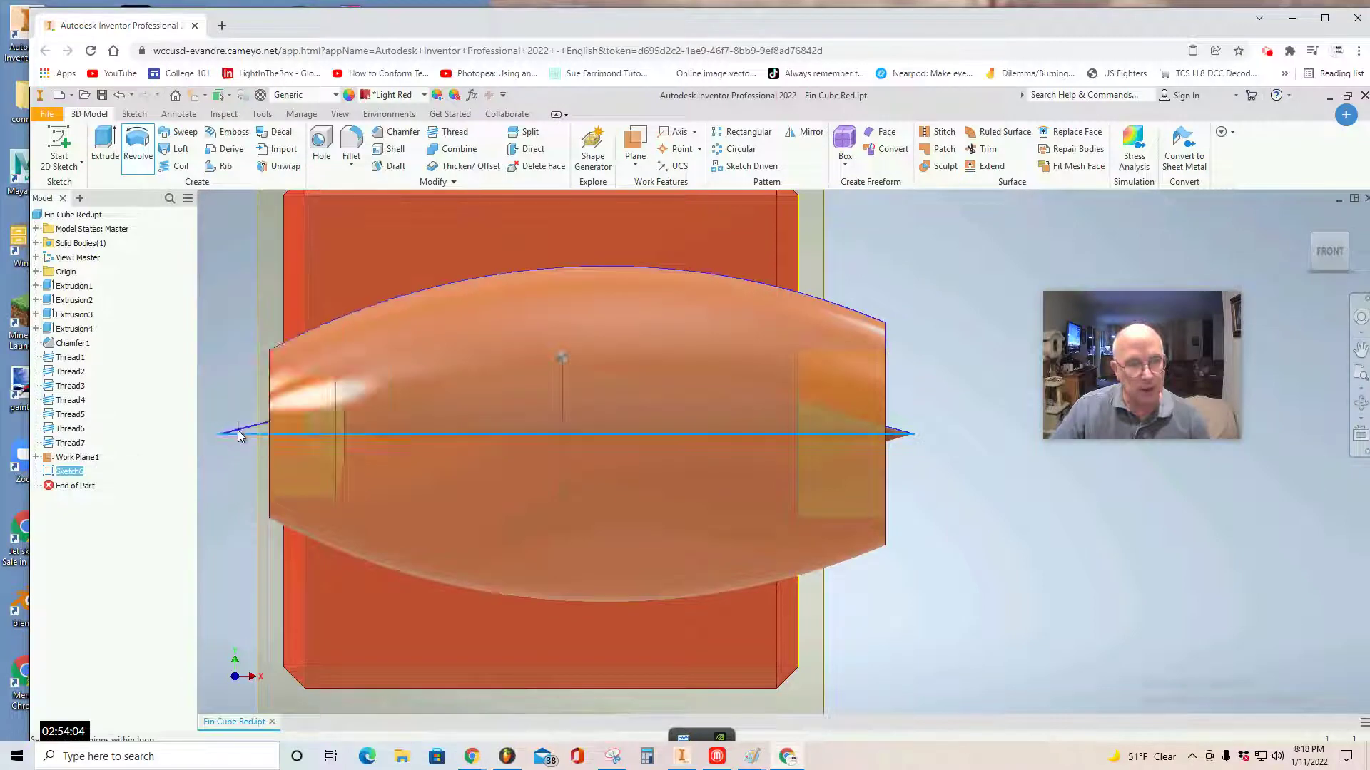
Edit Sketch6 to extend the axis line's left end, giving the nacelle a pointed spike.
scroll(1109, 530, "down", 2)
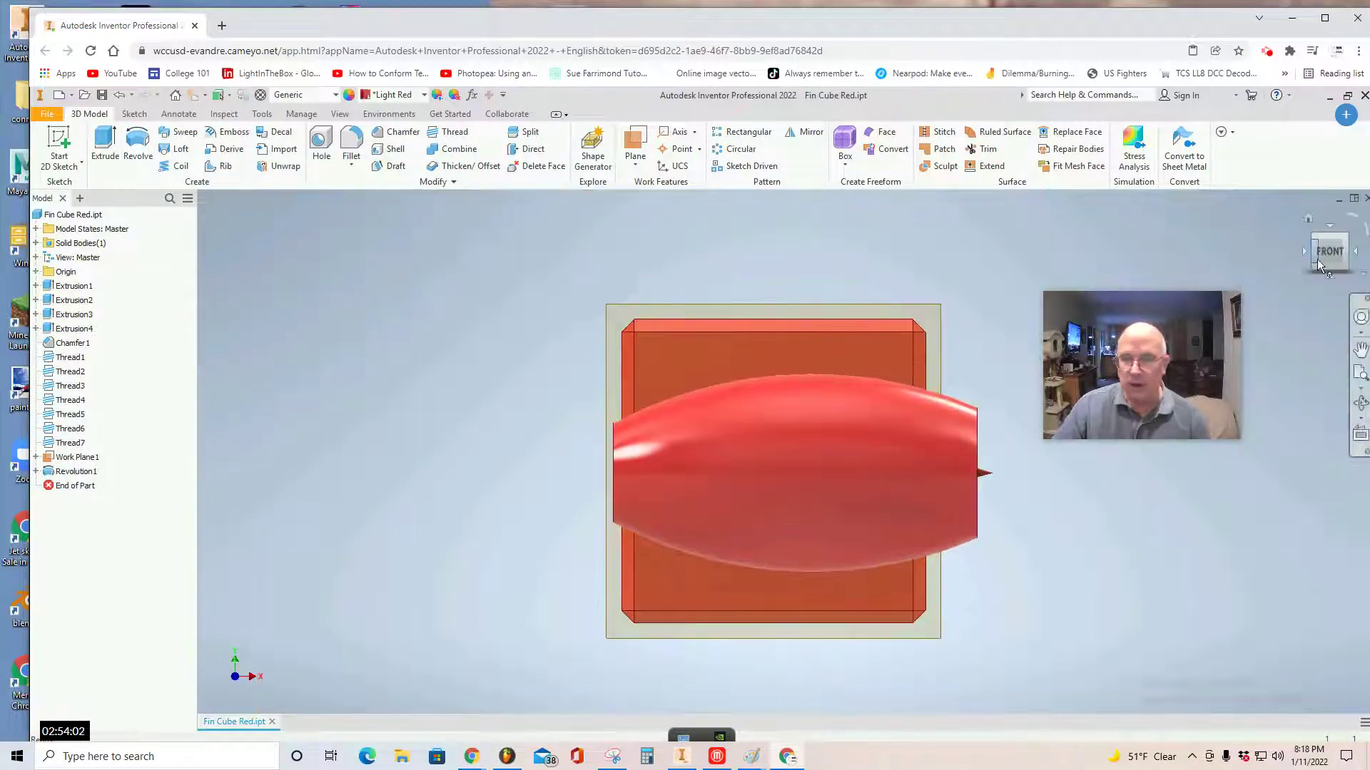
left_click_drag(1319, 265, 1336, 266)
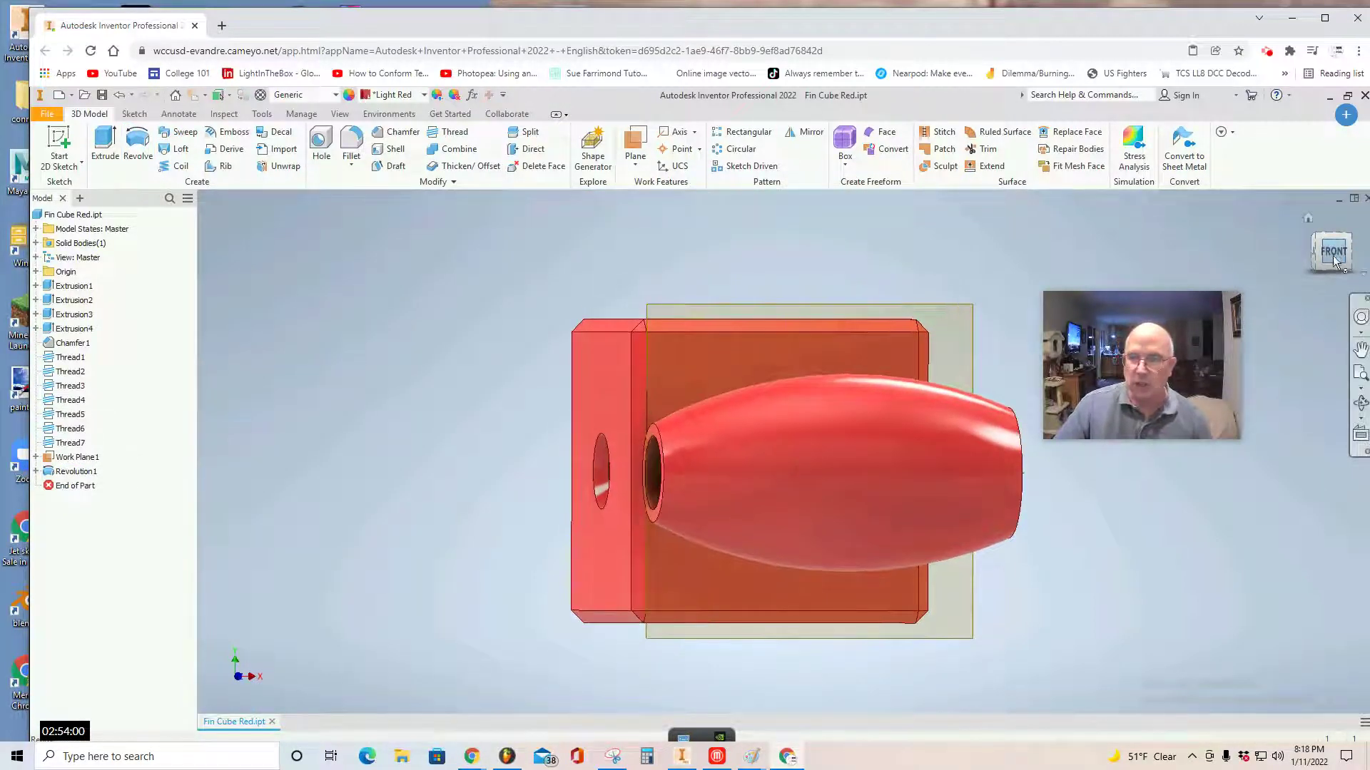
left_click(1307, 252)
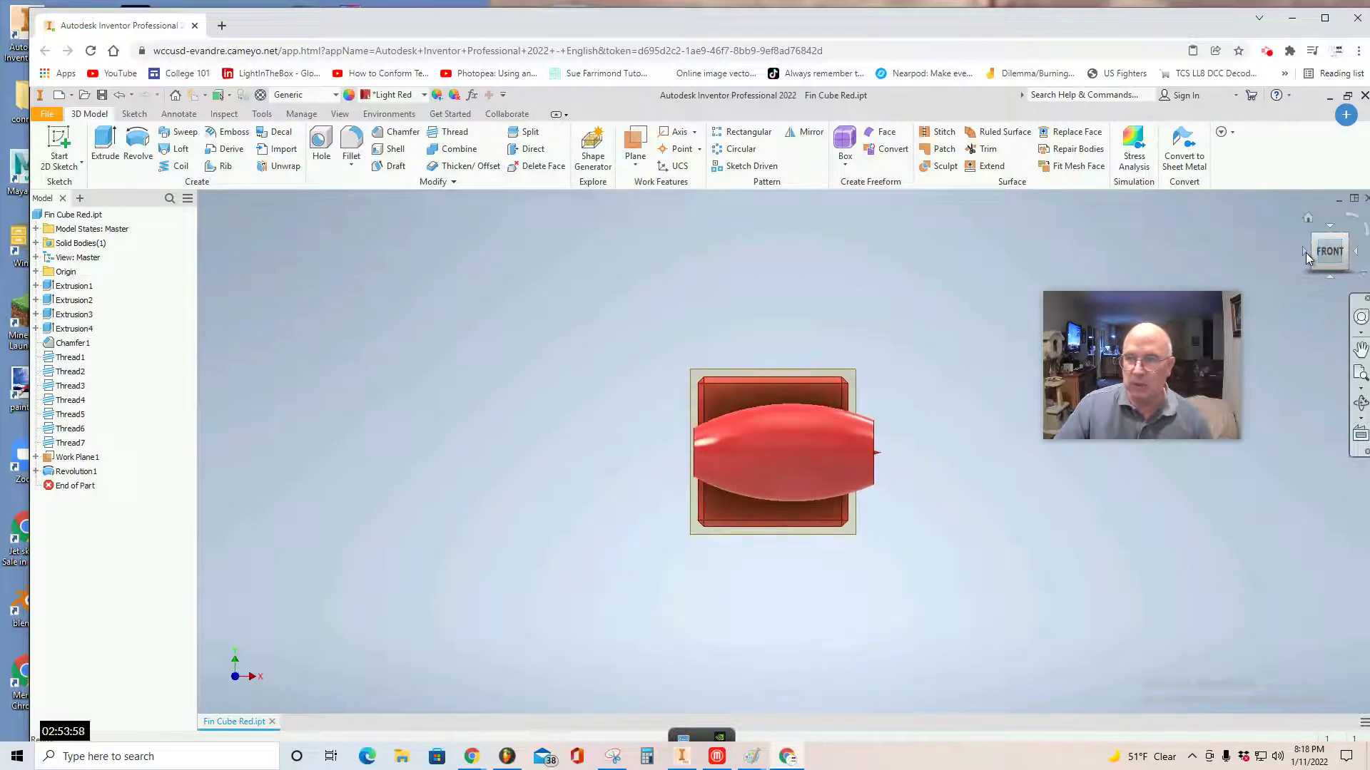
left_click(1306, 253)
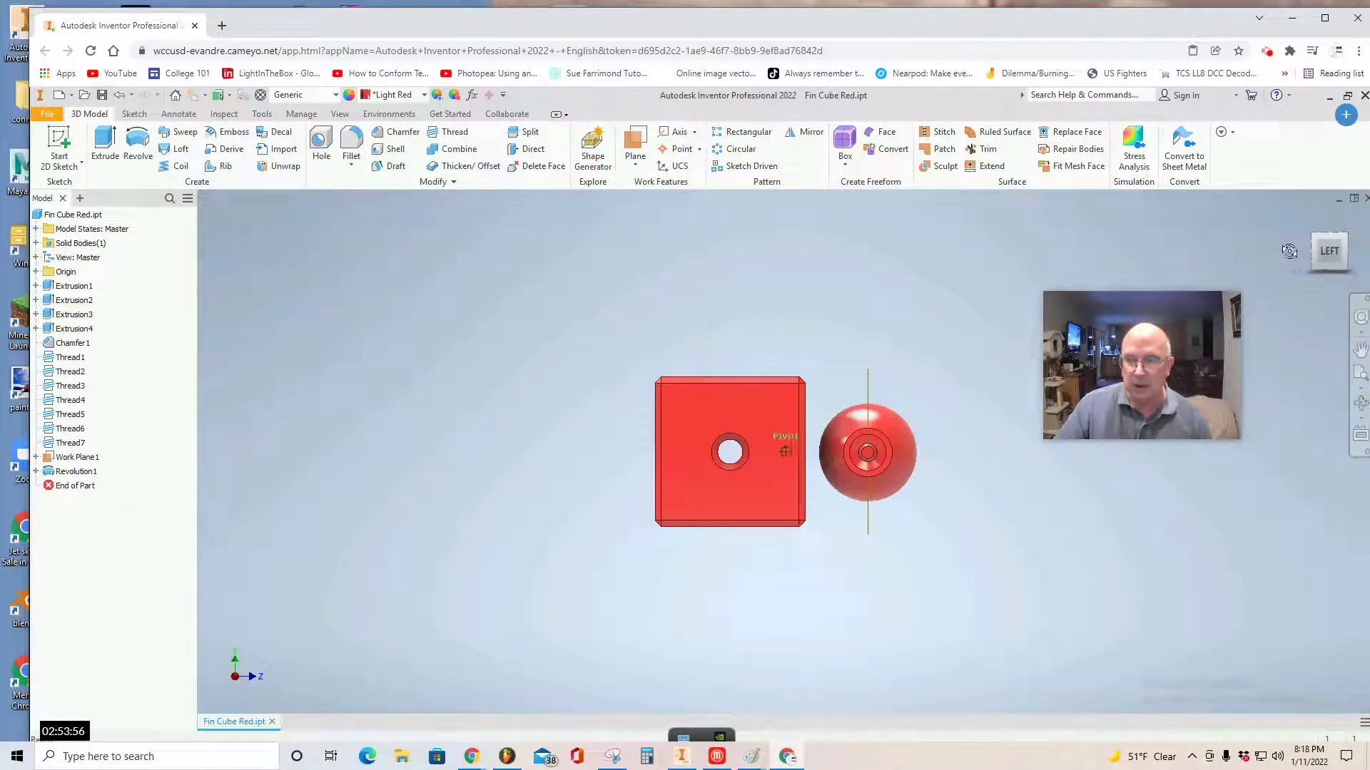
left_click(37, 472)
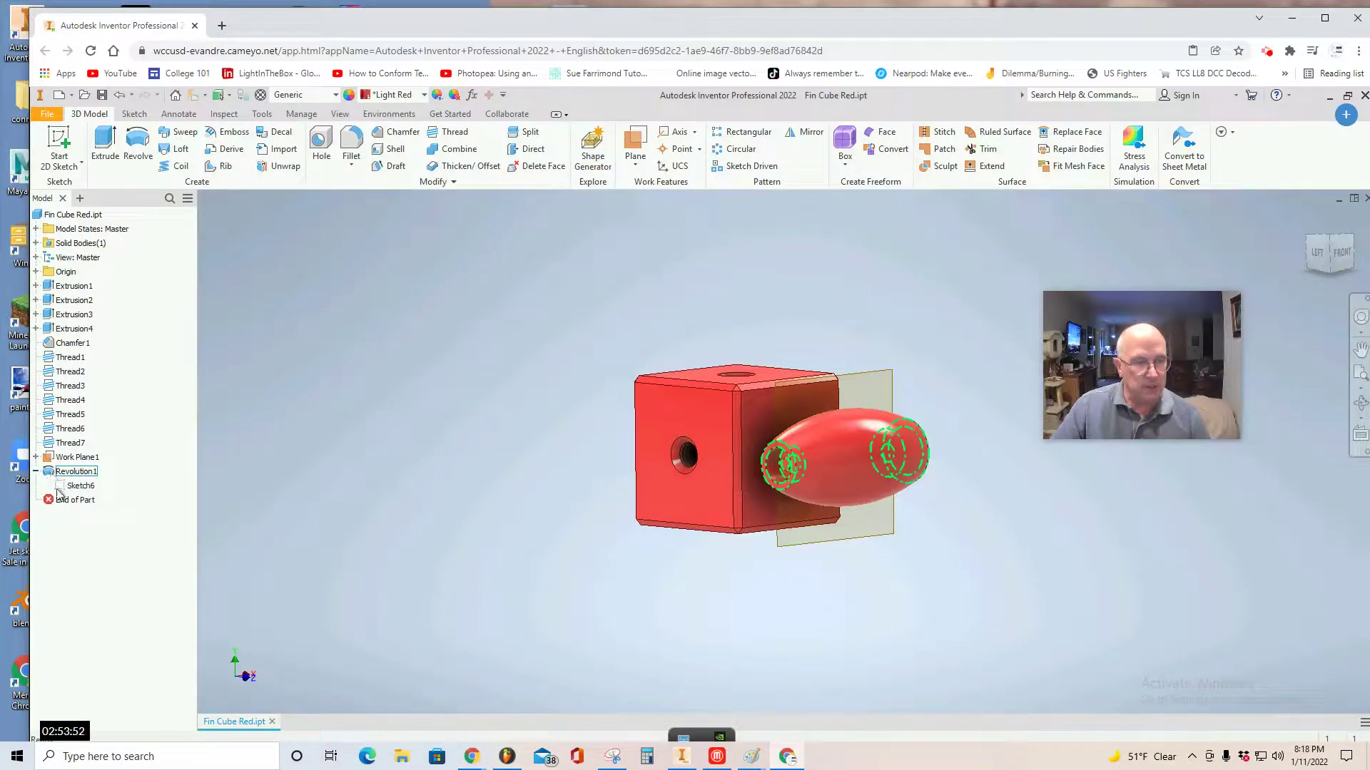
double_click(62, 487)
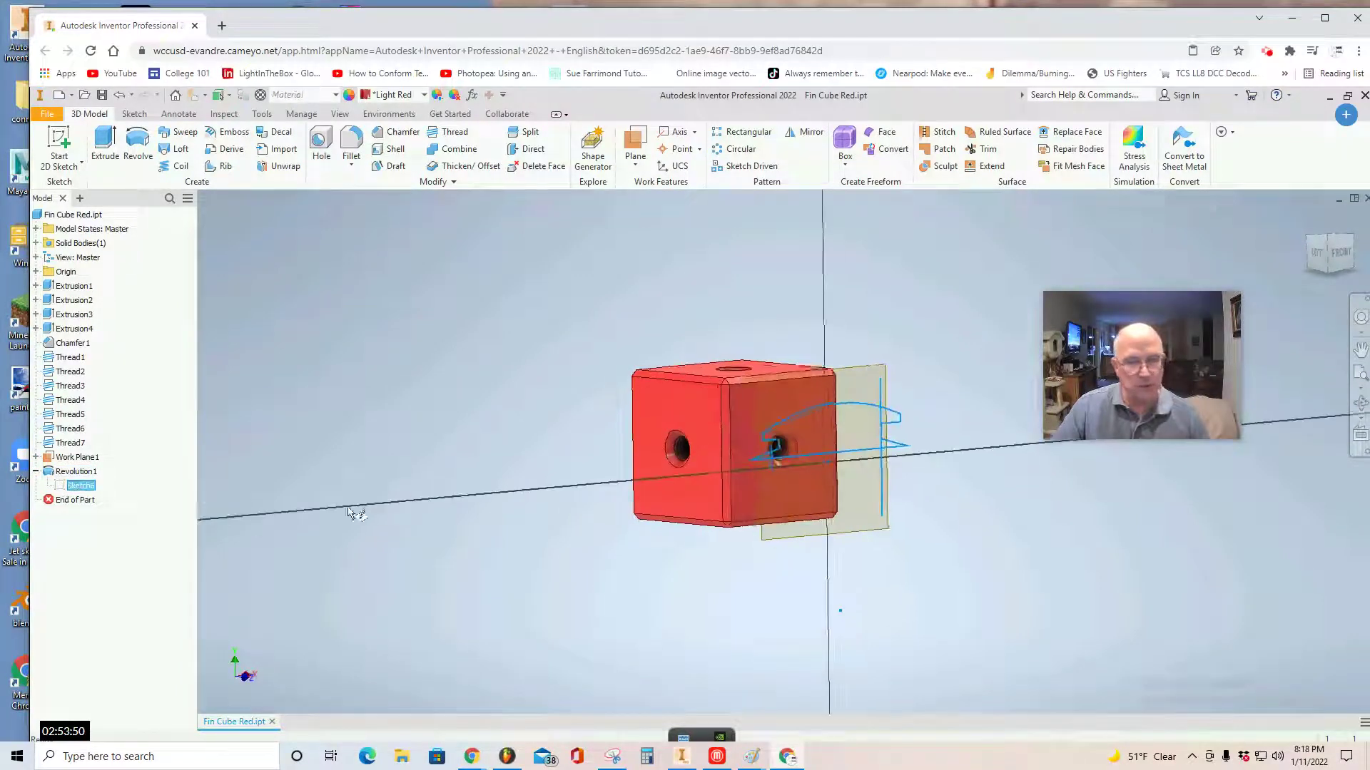
left_click_drag(685, 412, 654, 405)
left_click(850, 150)
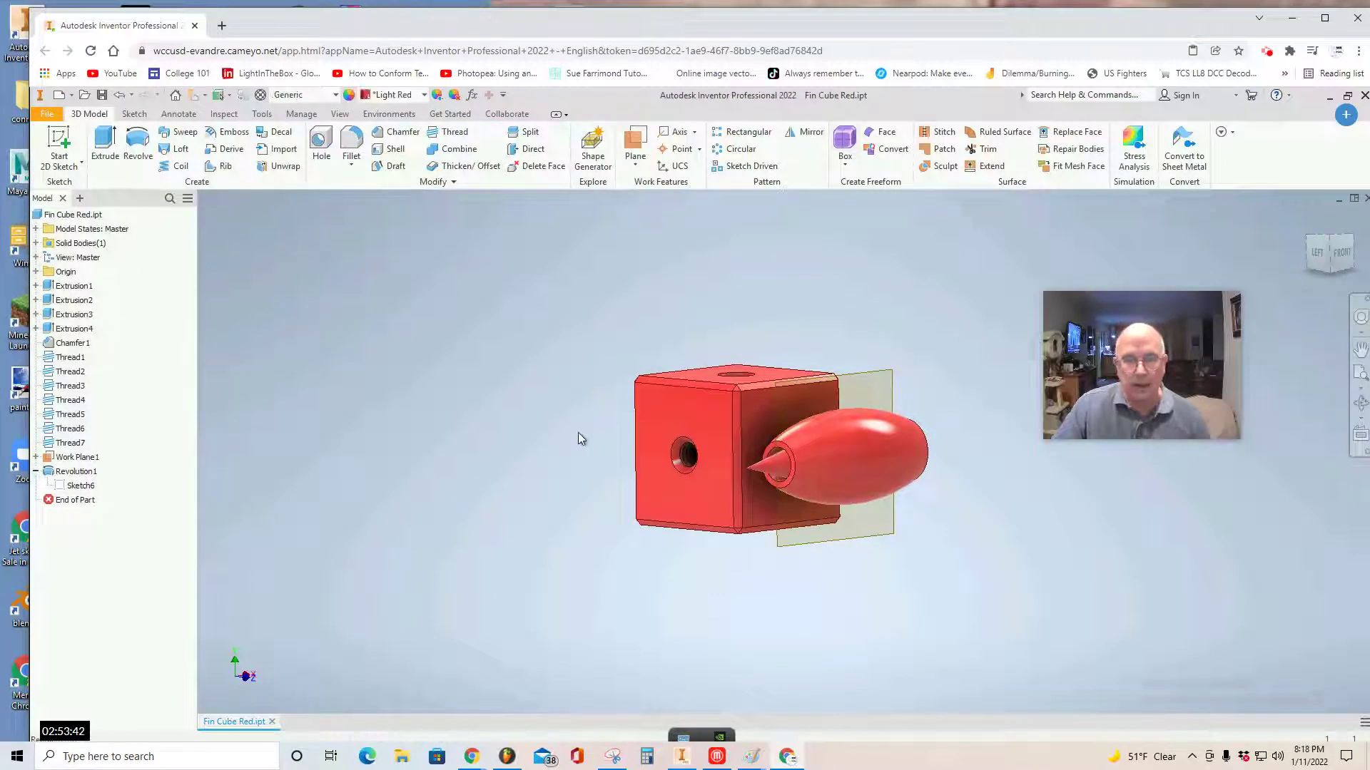
Reduce Work Plane1's offset from 2.125 in to 2.000 in.
left_click(1320, 254)
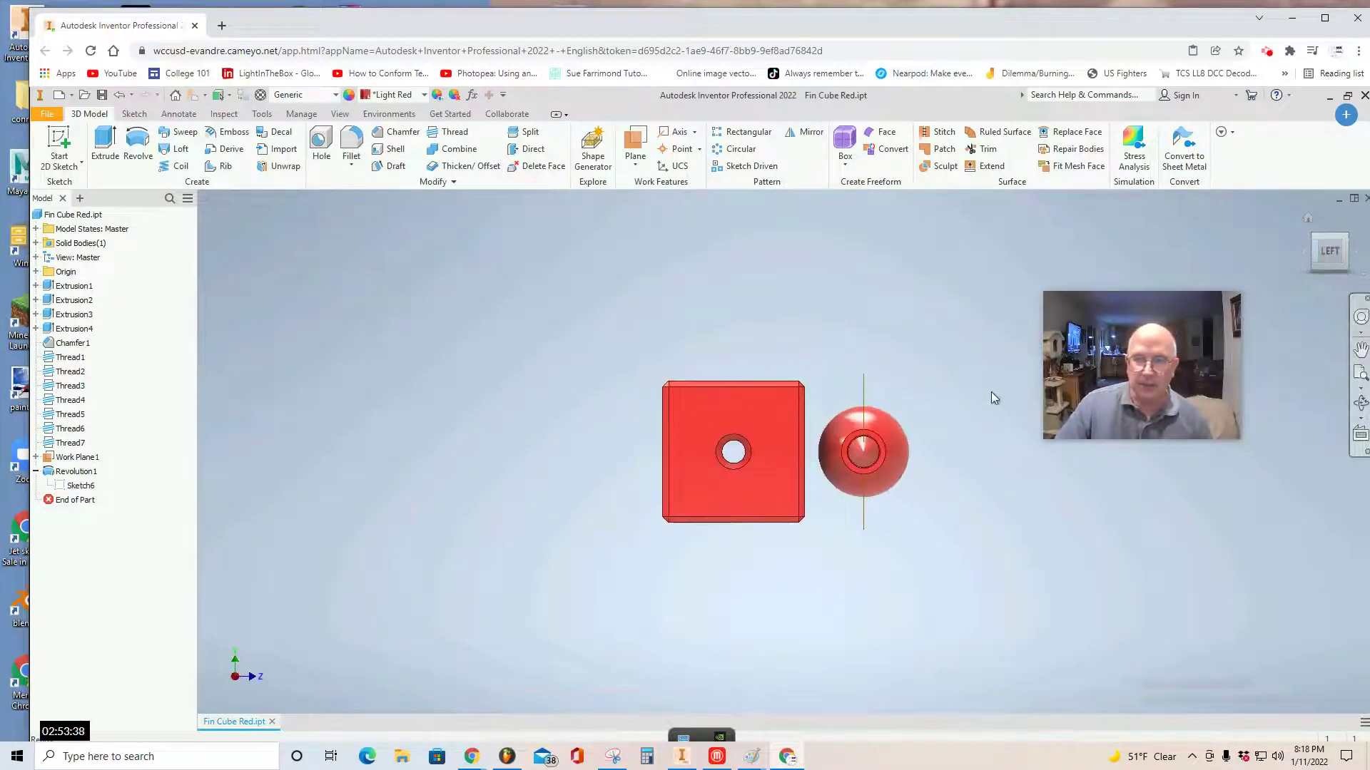
left_click(1325, 279)
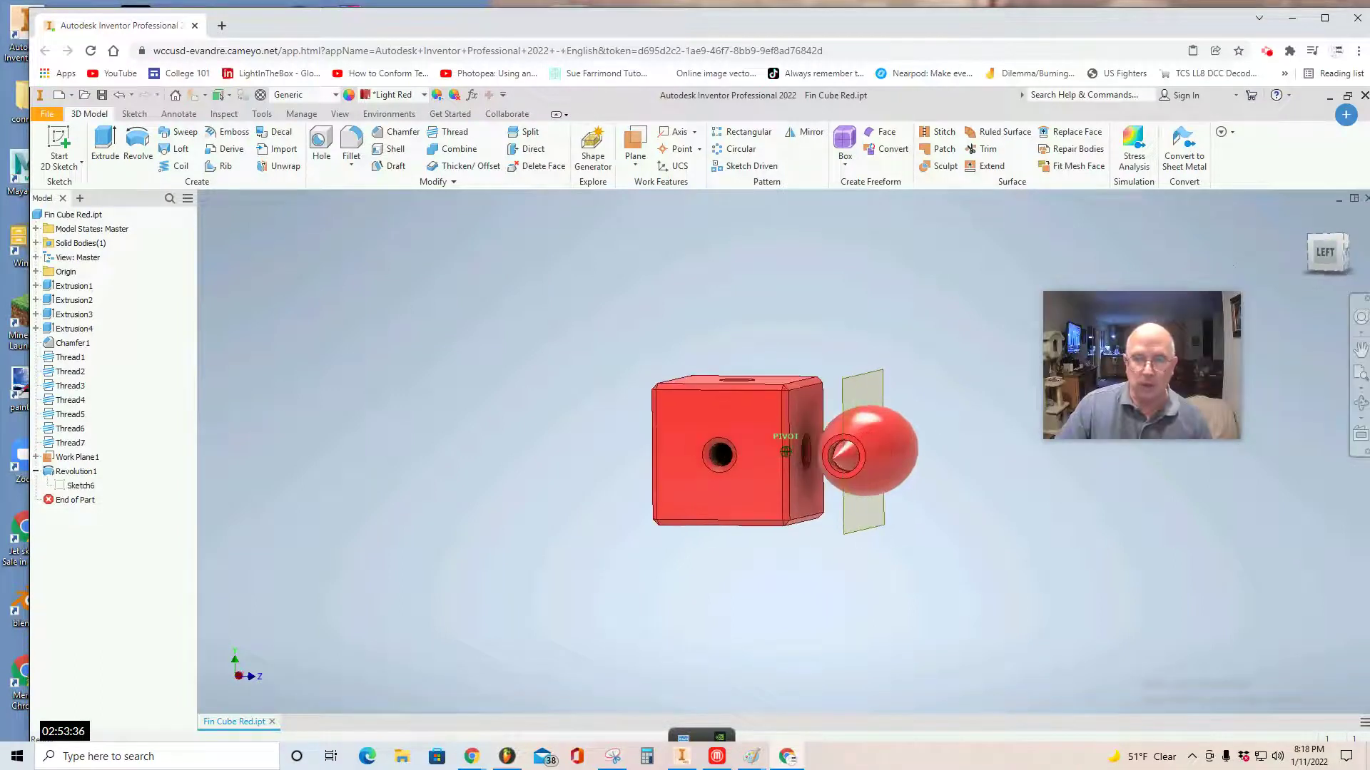
double_click(83, 462)
left_click_drag(868, 460, 860, 459)
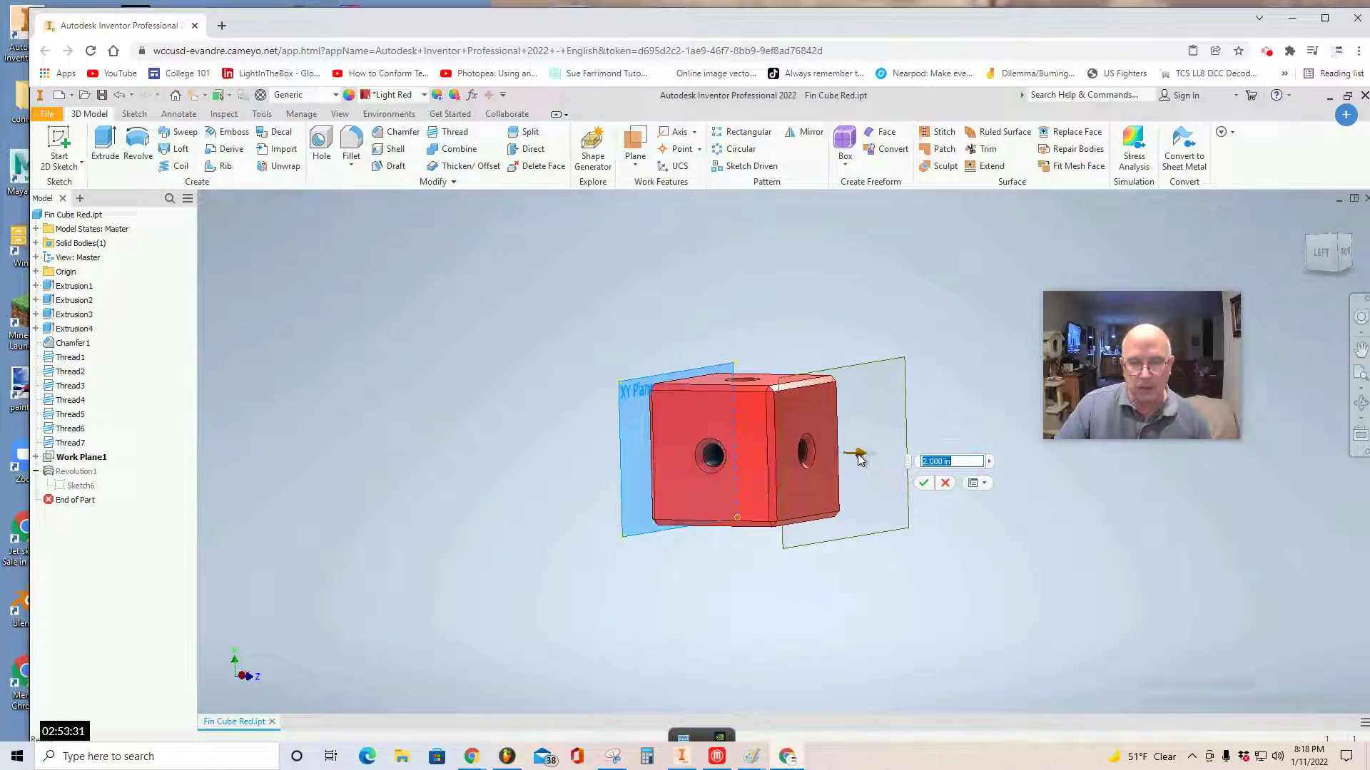
left_click(923, 484)
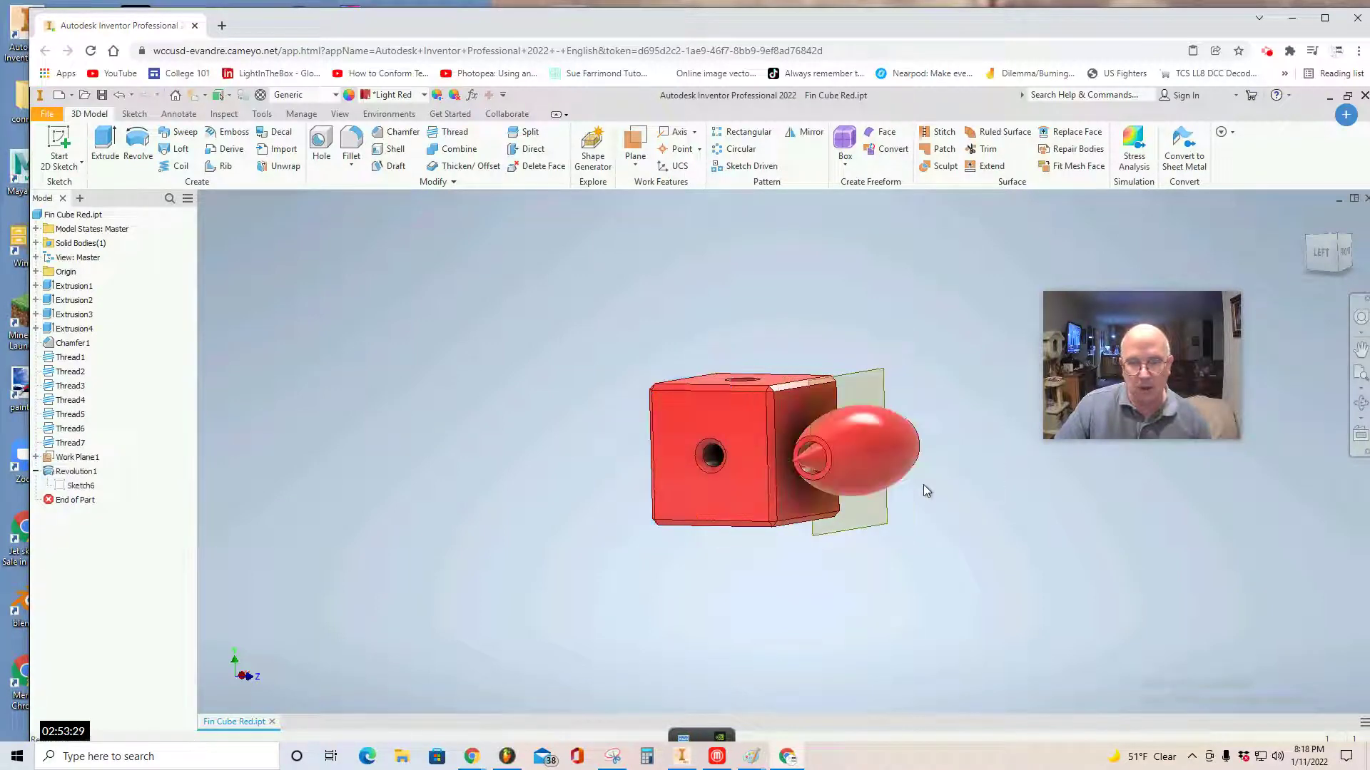
Hide the work plane and view the model from the front.
right_click(866, 379)
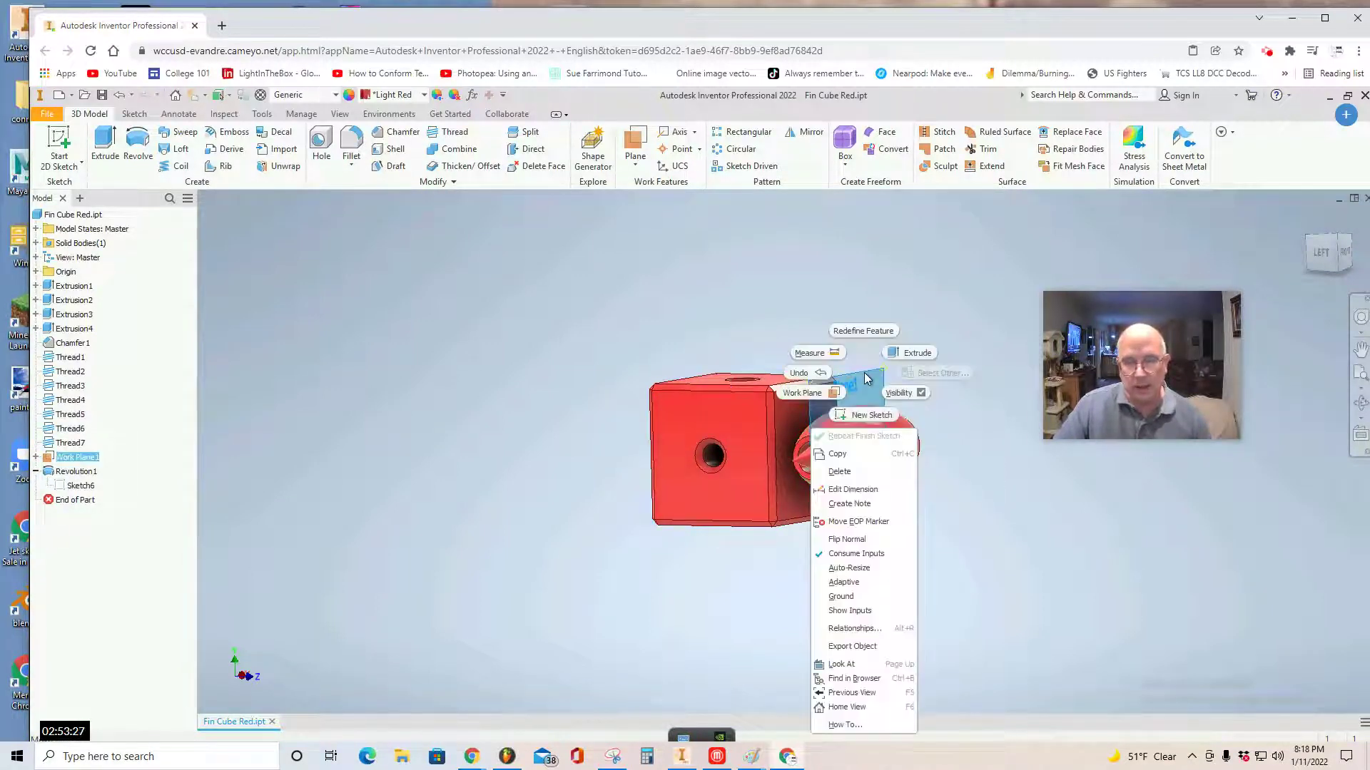
left_click(900, 392)
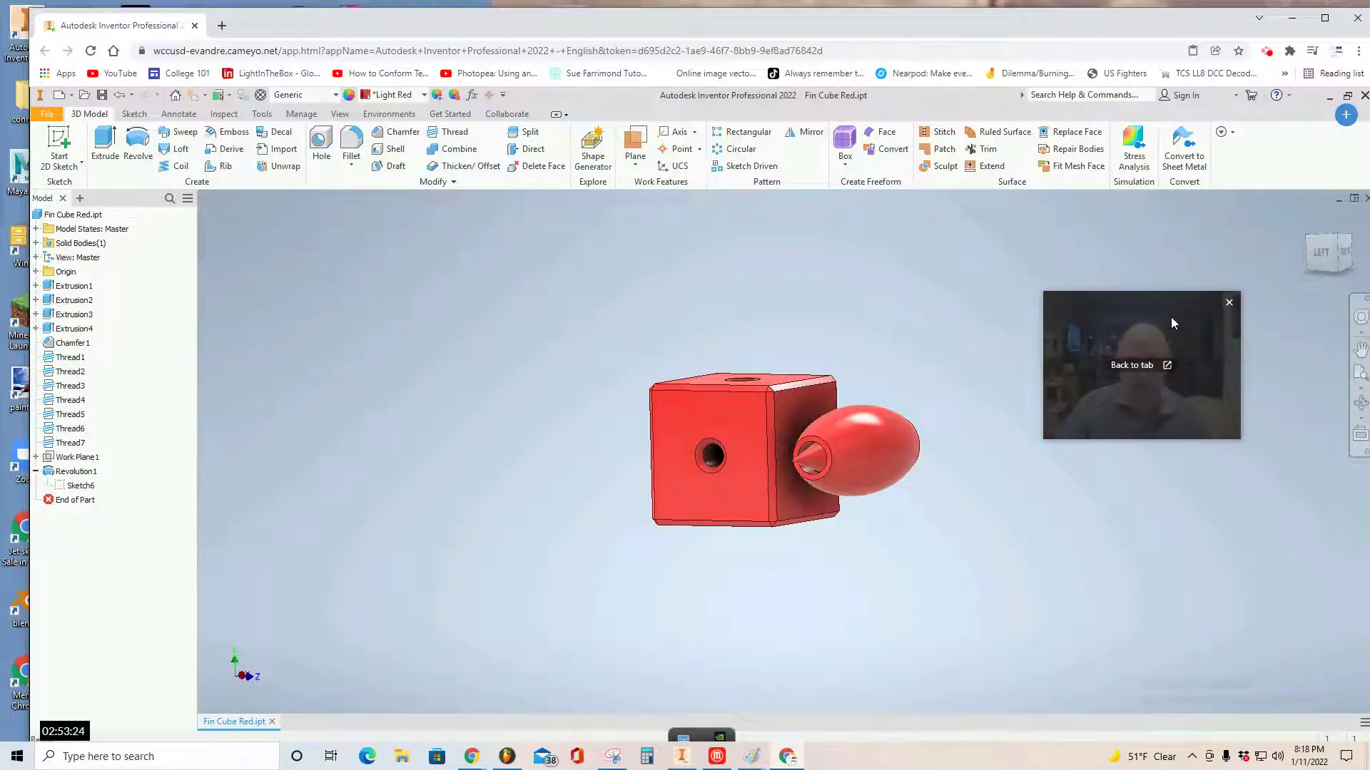
left_click(1344, 260)
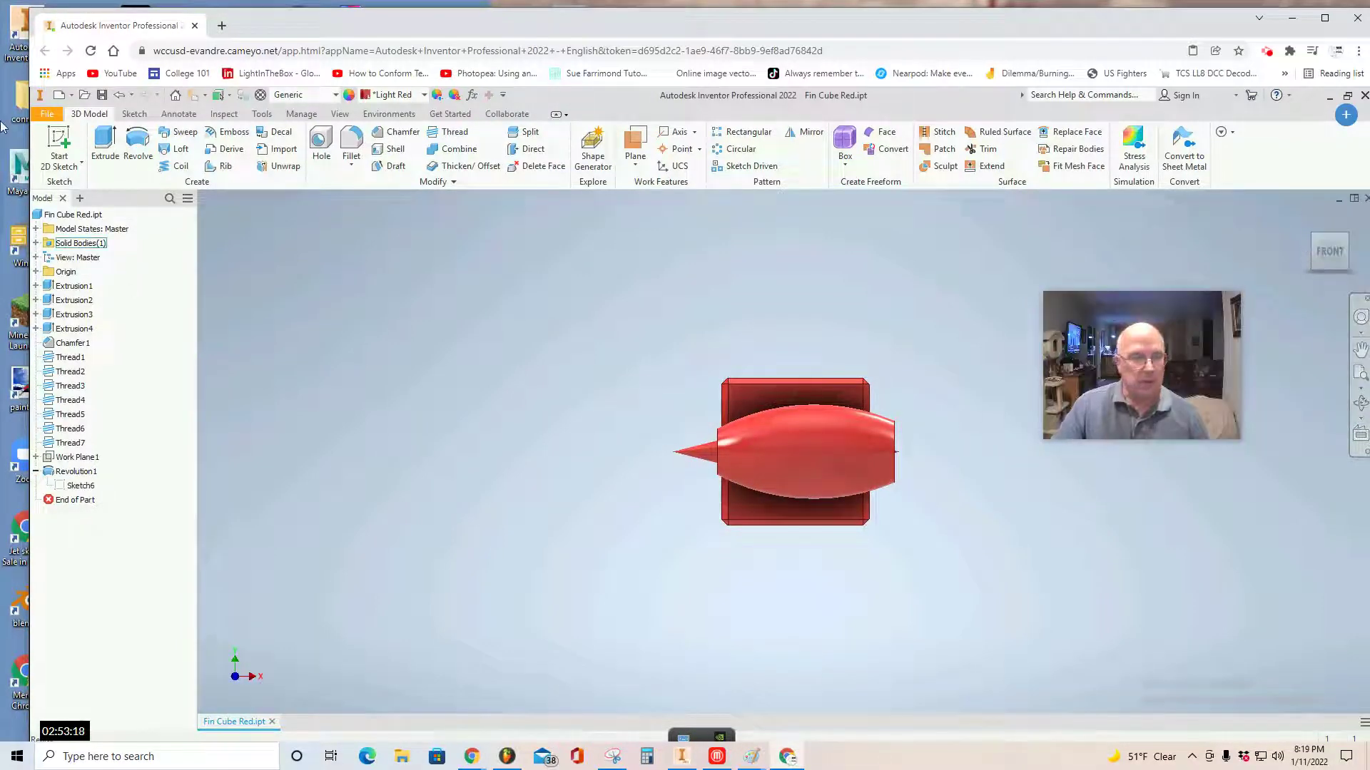
Save a copy of Fin Cube Red under the new name Jet Cube Red.ipt.
left_click(44, 117)
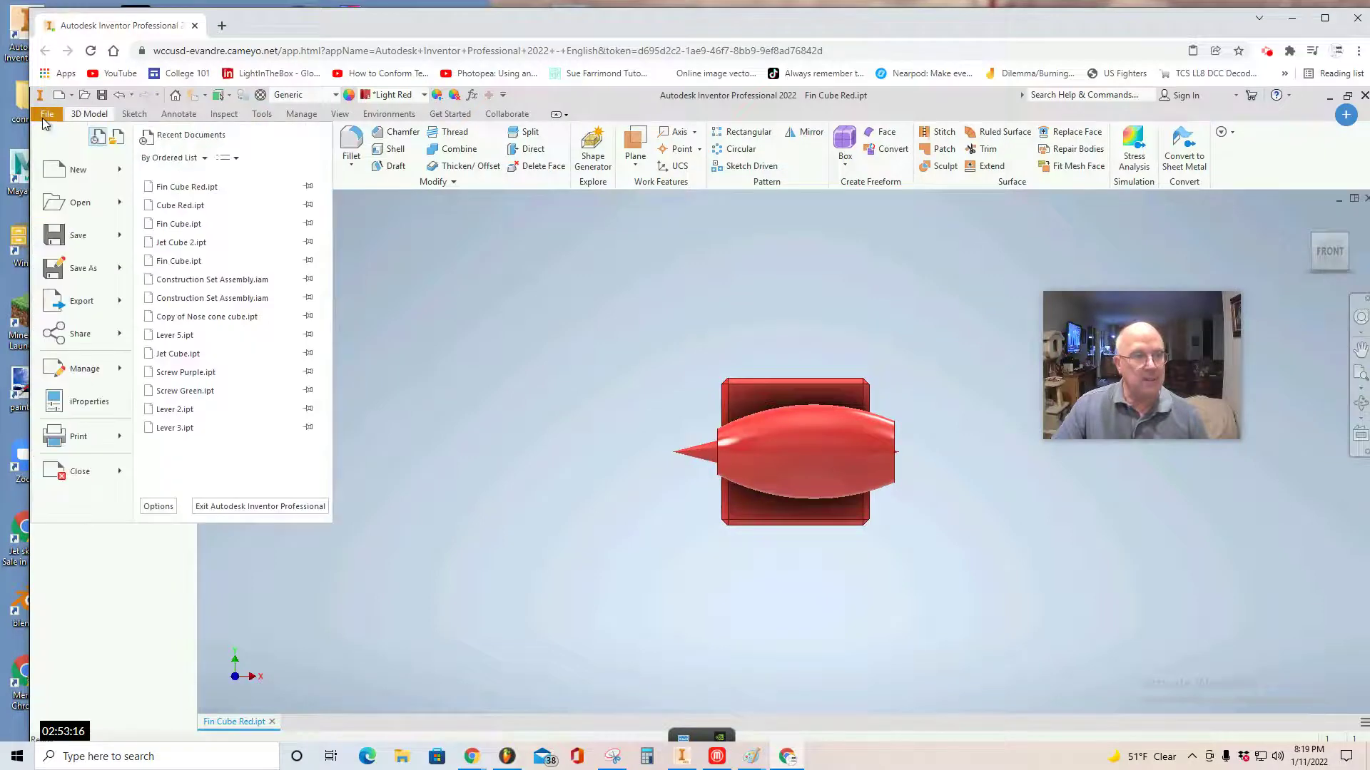
left_click(83, 269)
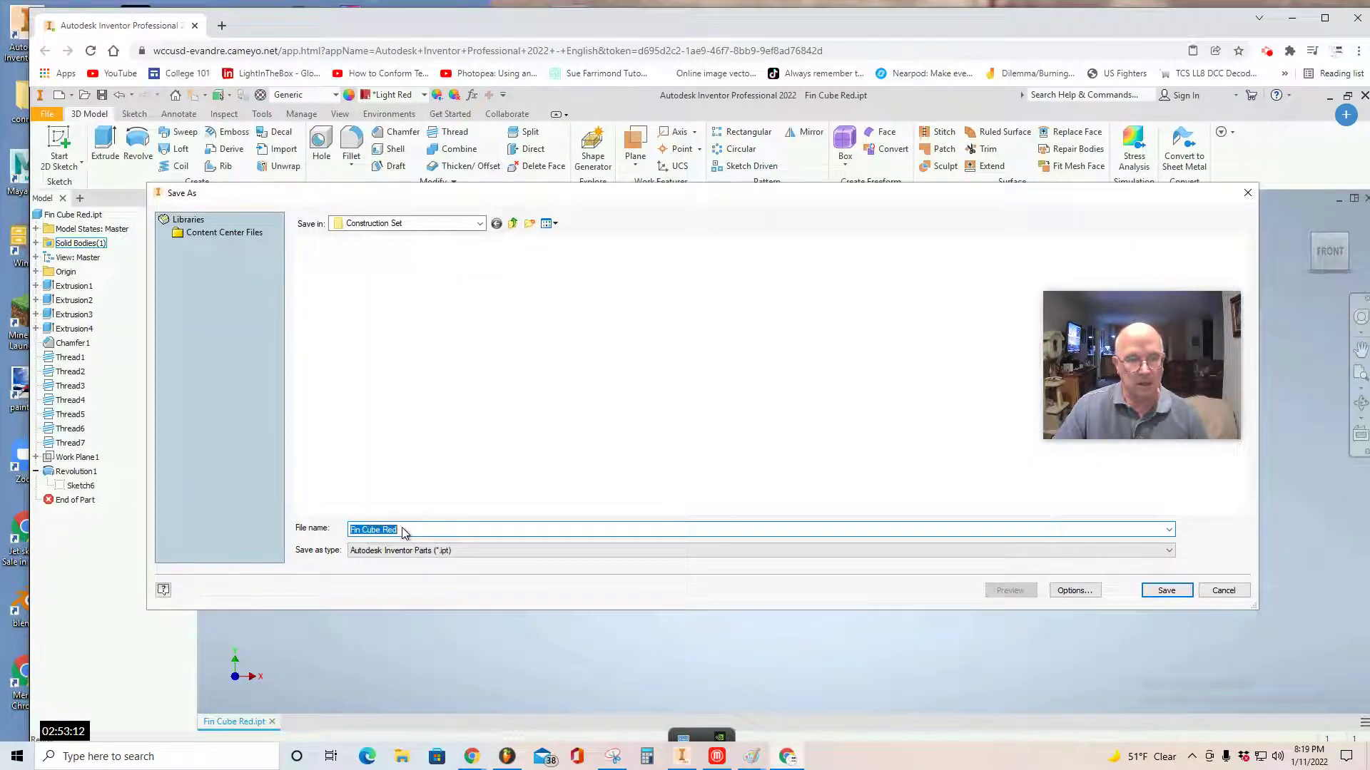
left_click(363, 530)
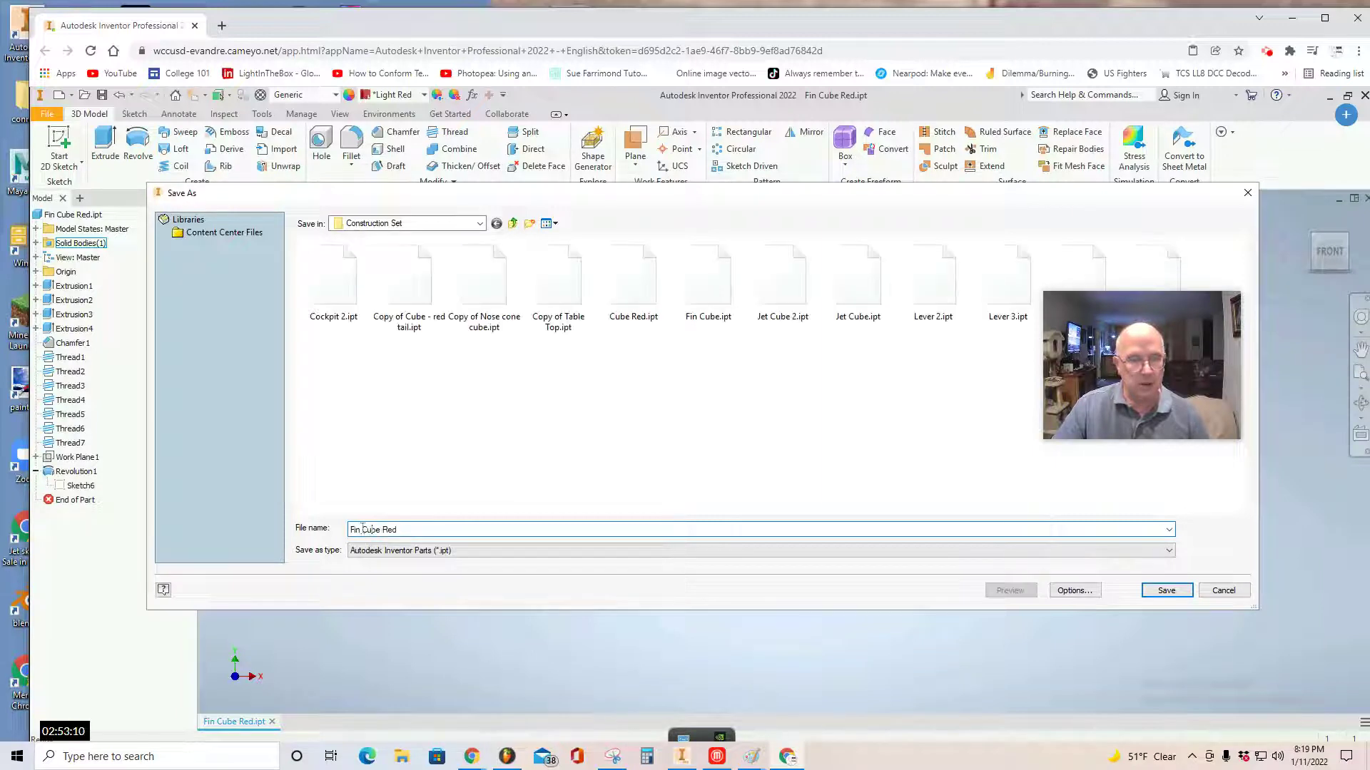
type("Jet")
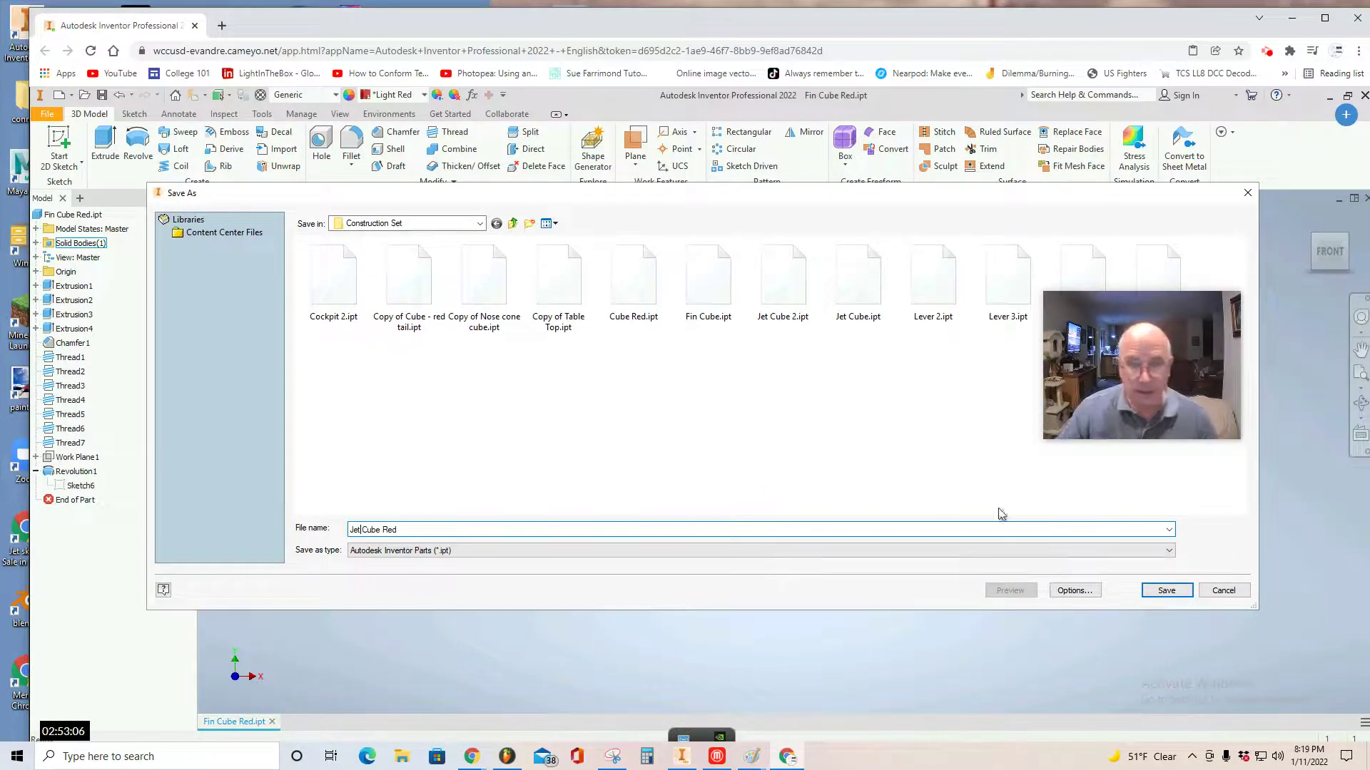
left_click(1167, 592)
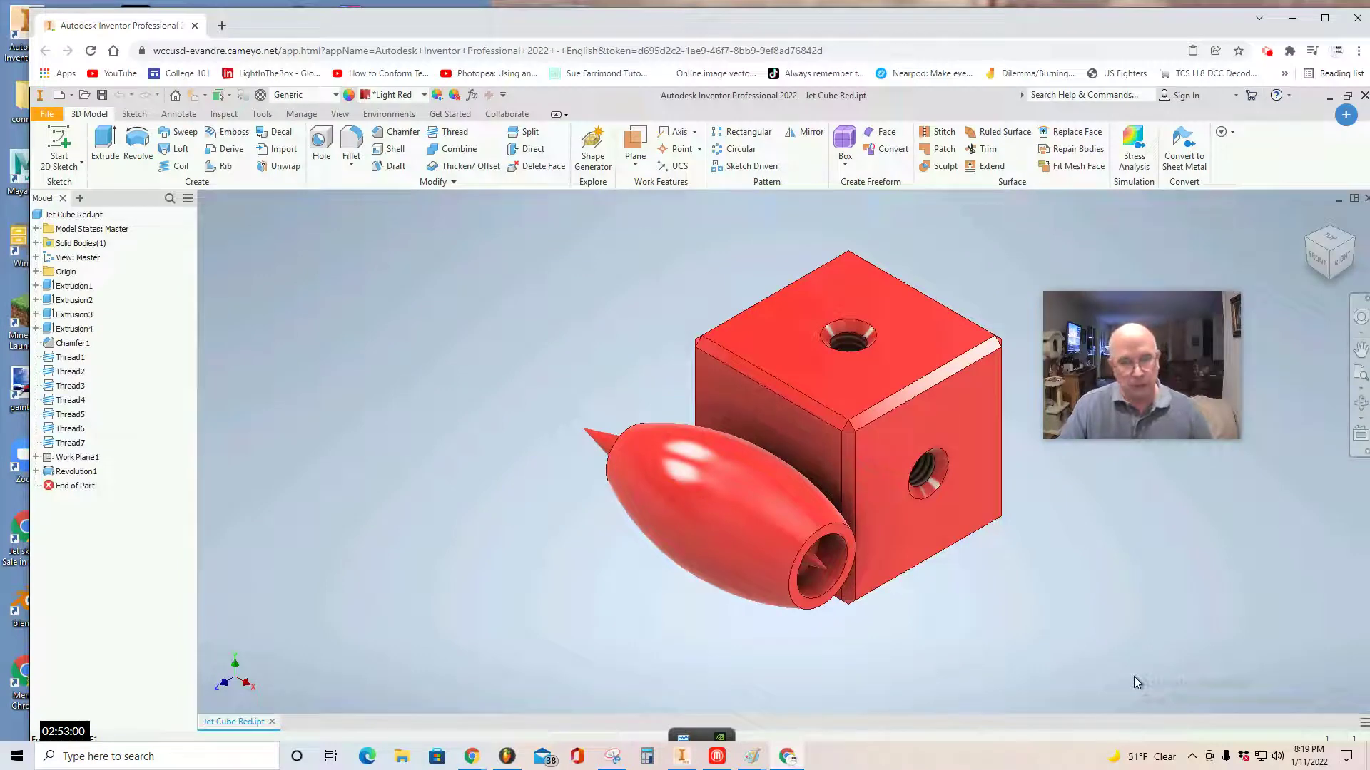
Export the model as a PNG image named Jet Cube Red.png.
left_click(46, 114)
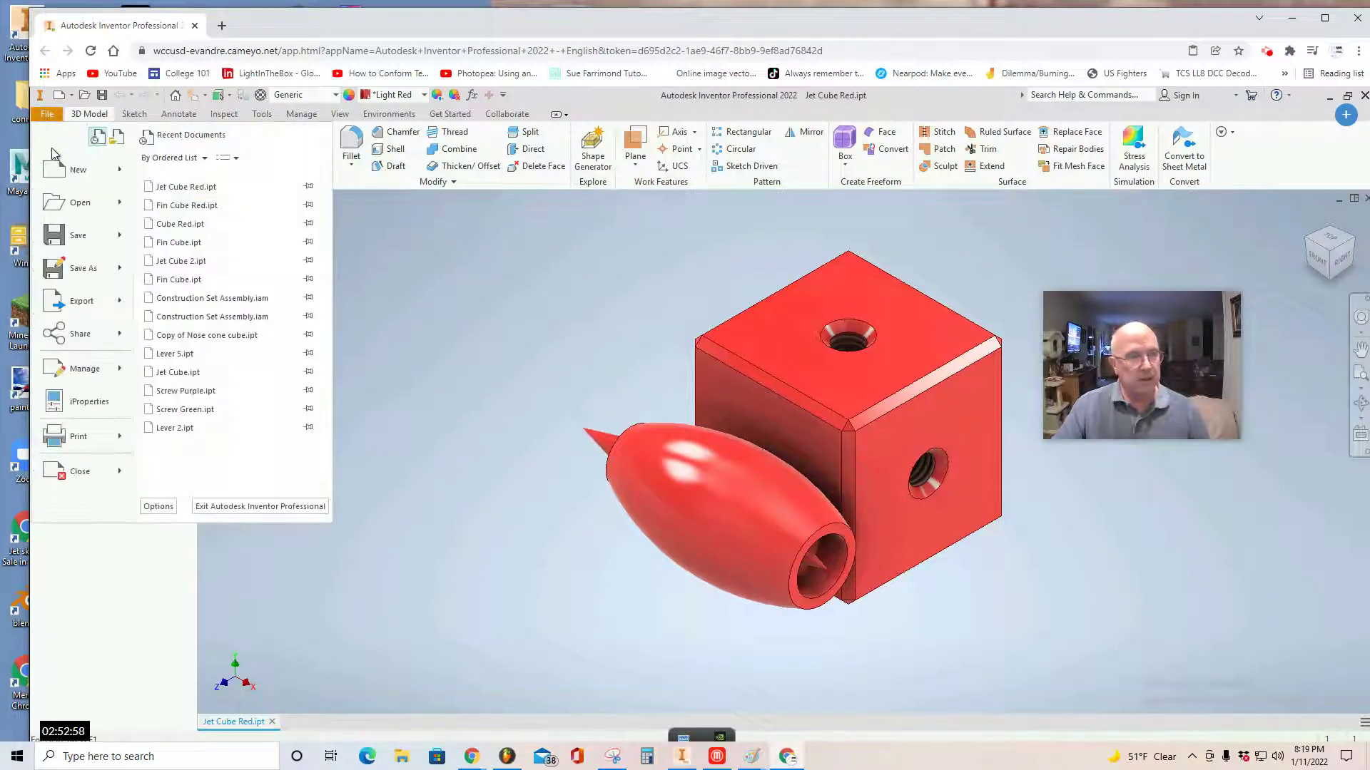
mouse_move(82, 304)
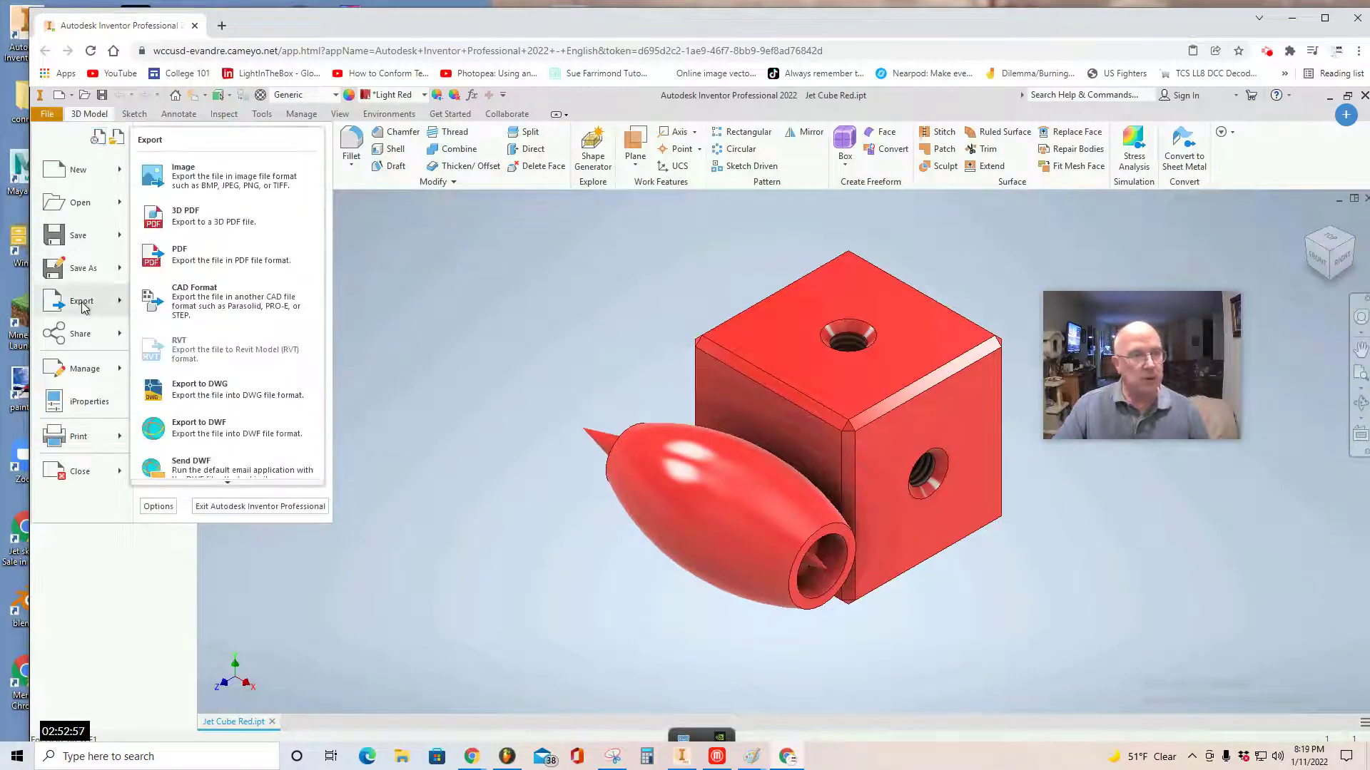
left_click(203, 173)
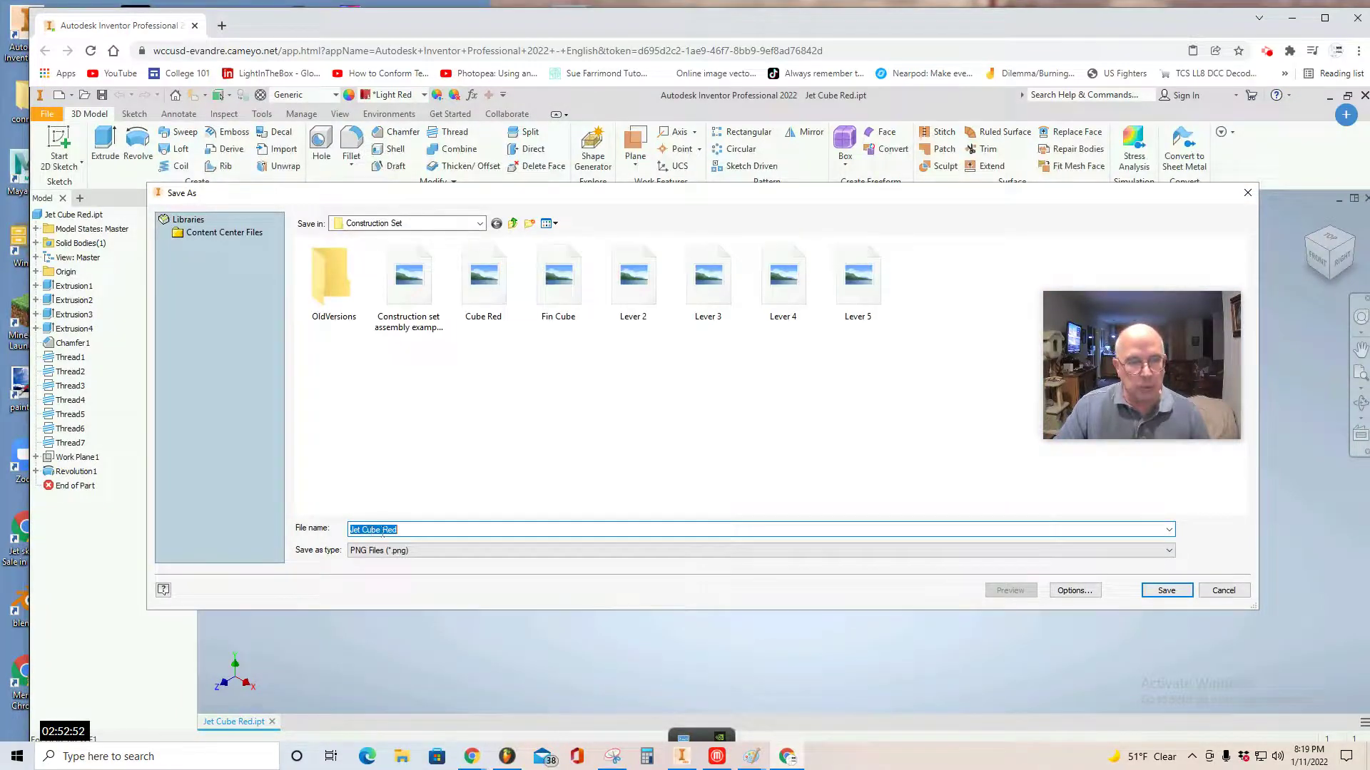
left_click(1166, 591)
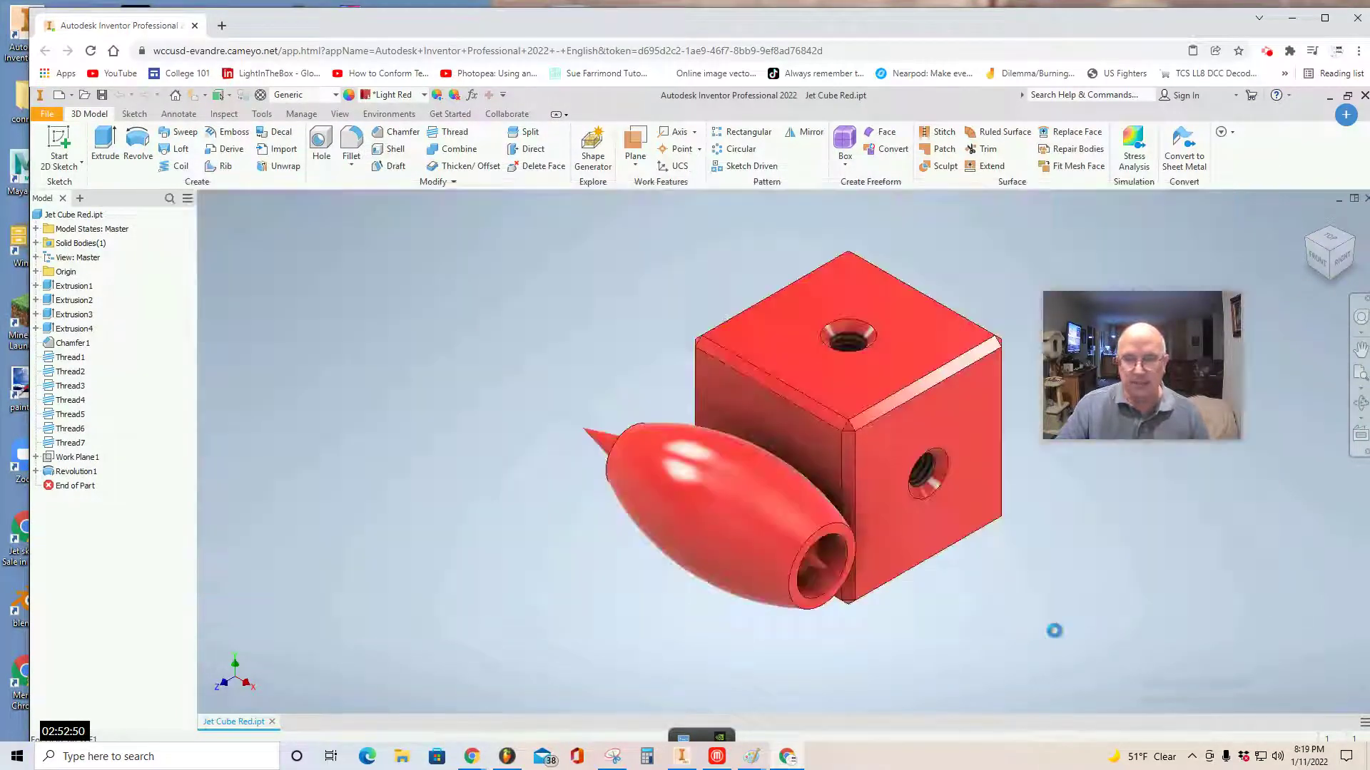